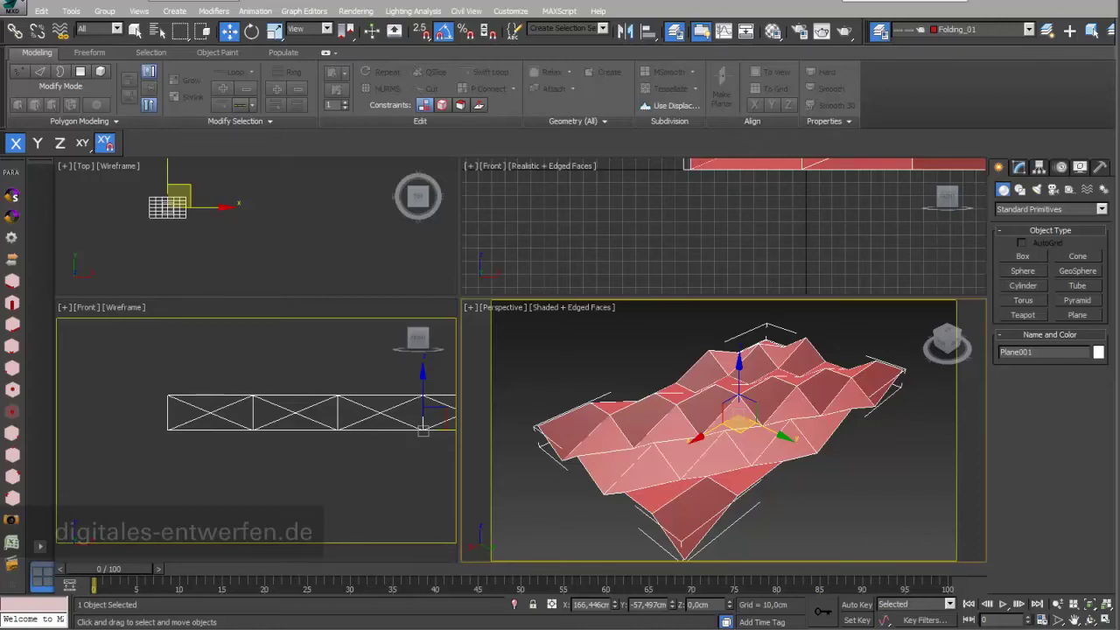
# Rotate the existing folded surface with the Rotate tool.
pyautogui.click(251, 32)
pyautogui.moveTo(730, 405); pyautogui.dragTo(647, 398)
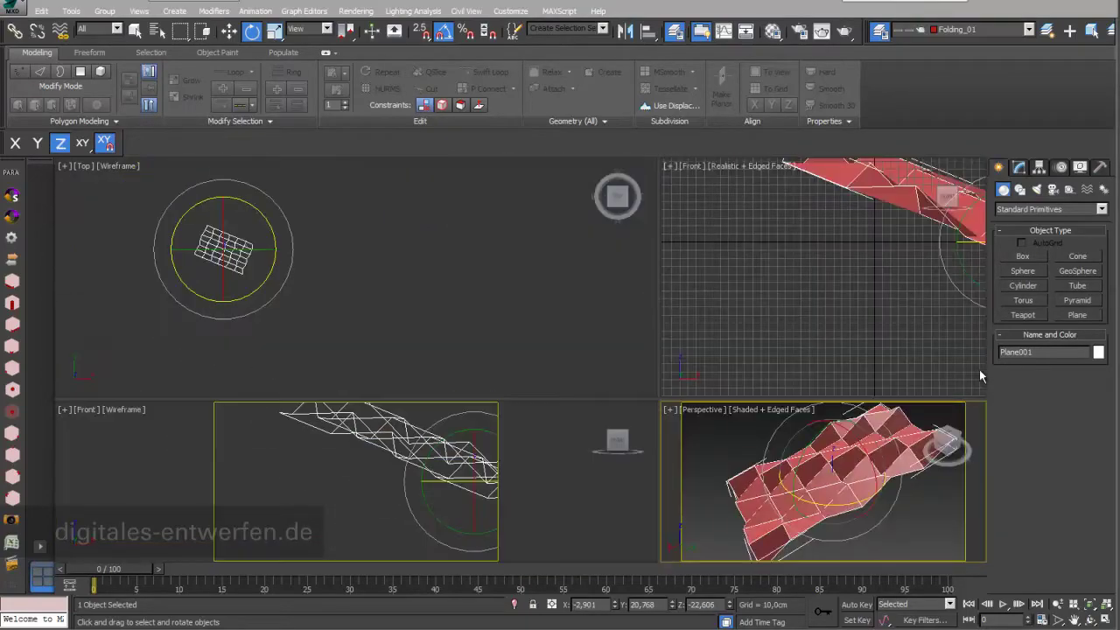
# Draw a plane about 1315 cm long and 1896 cm wide beside the folded surface in the Top view, and isolate it.
pyautogui.click(1079, 317)
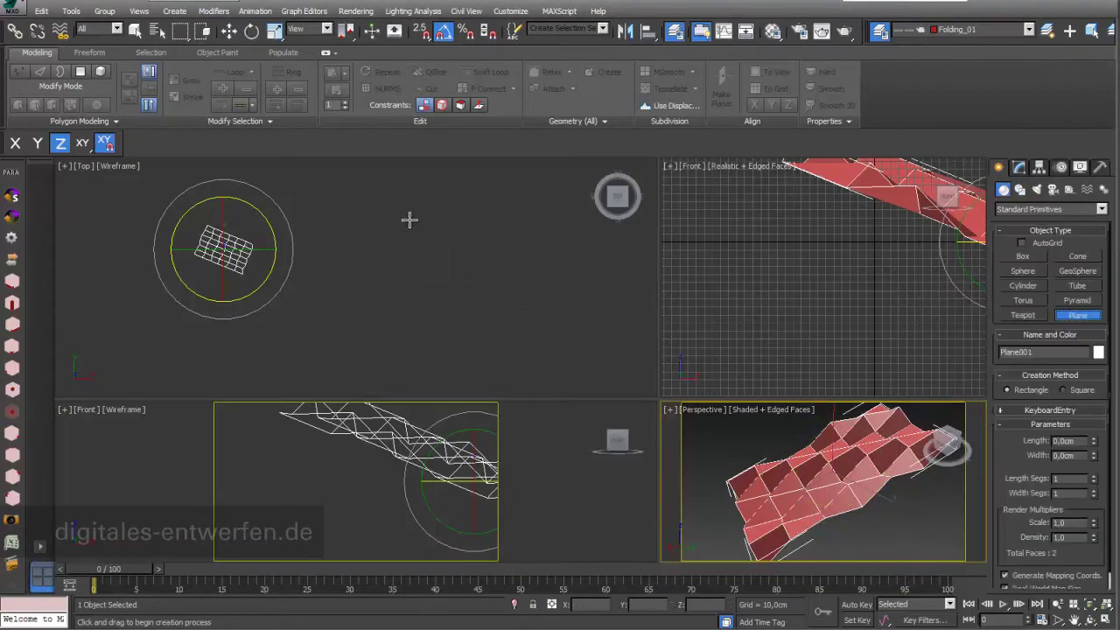
pyautogui.moveTo(409, 220); pyautogui.dragTo(611, 359)
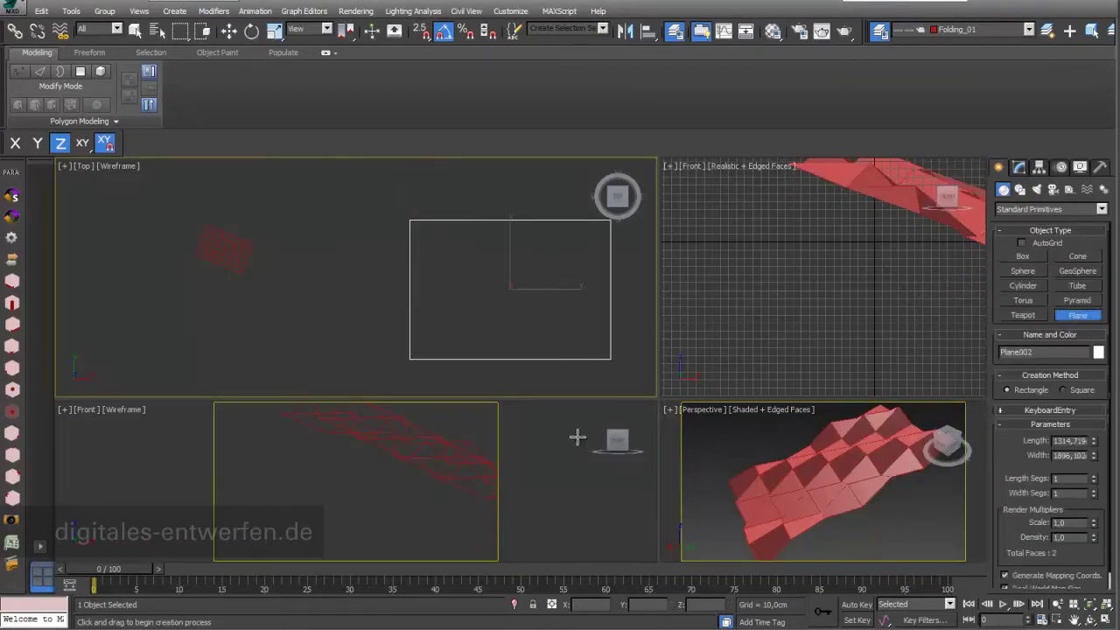
pyautogui.click(515, 604)
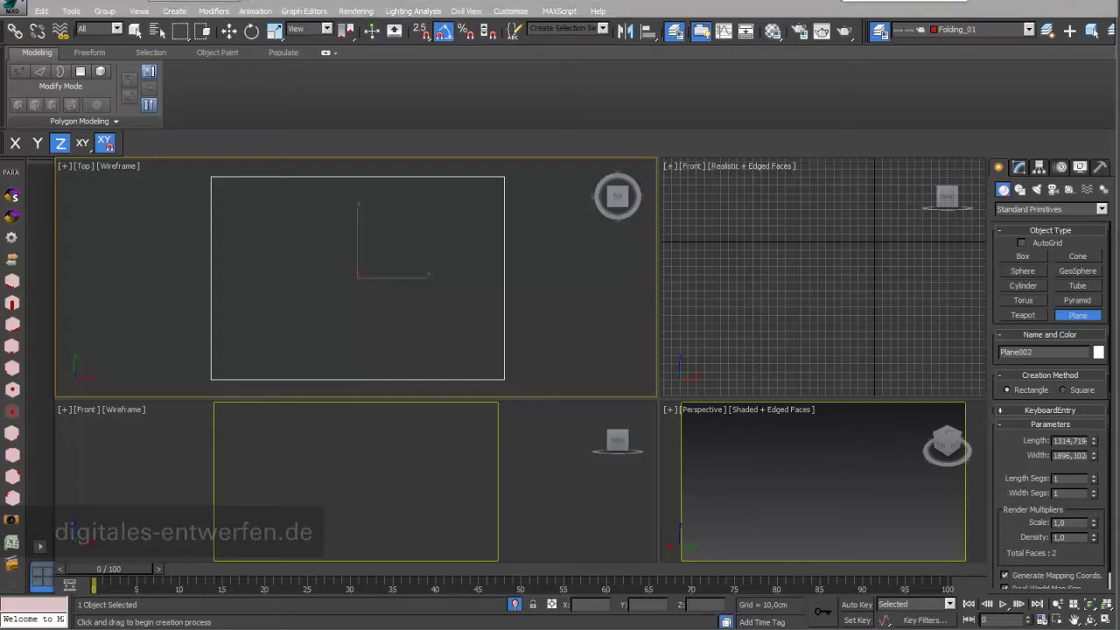
# Set both the length segments and the width segments of the new plane to 8.
pyautogui.click(1021, 167)
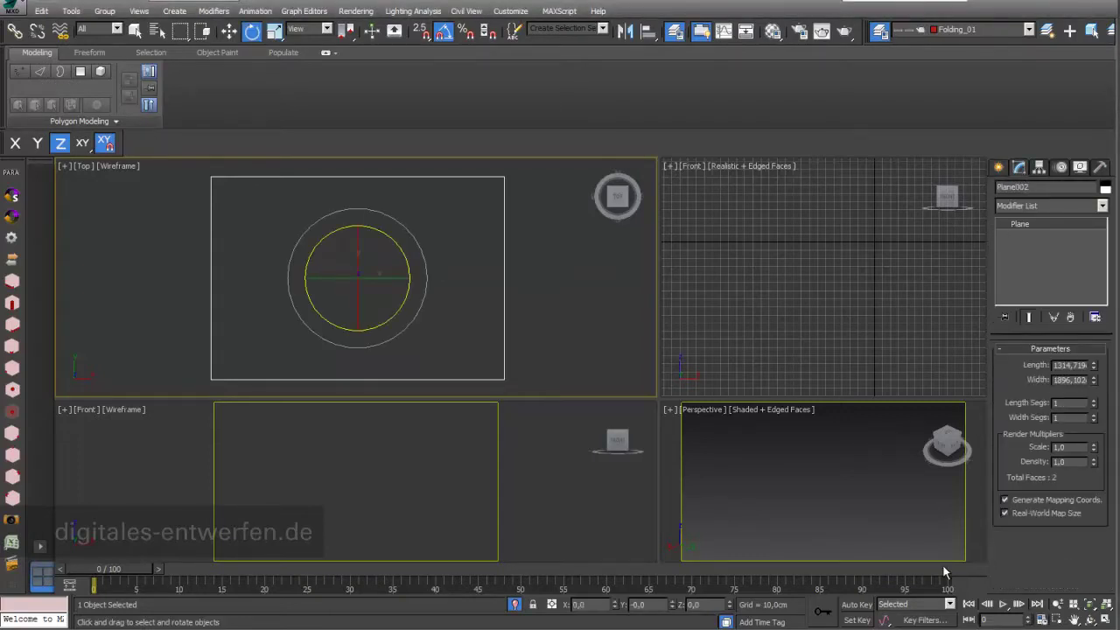
pyautogui.click(1106, 619)
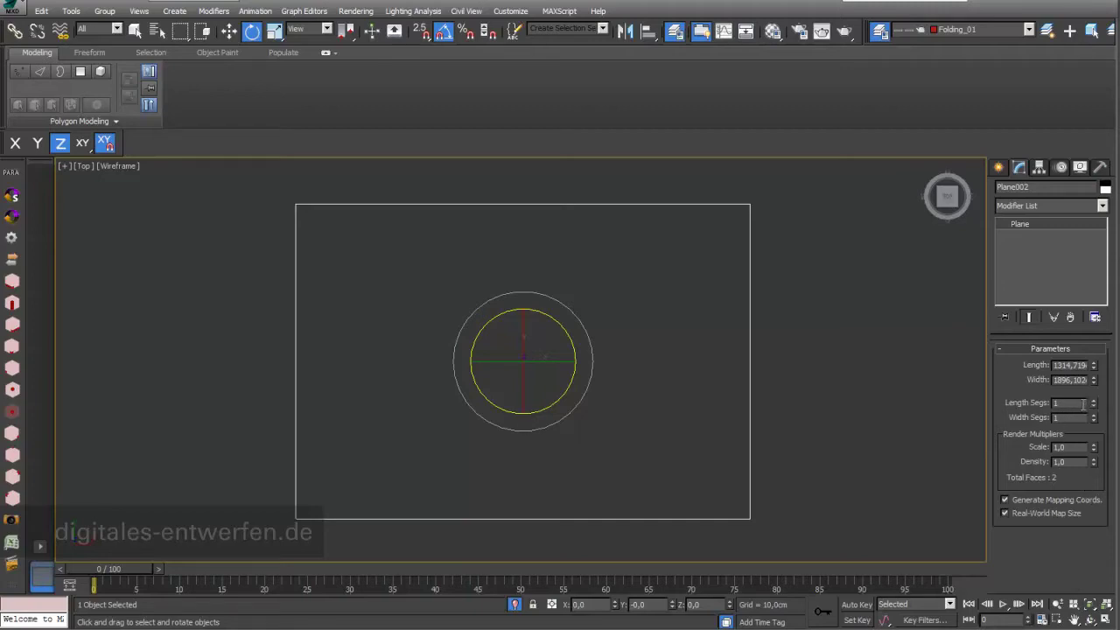
pyautogui.write('8')
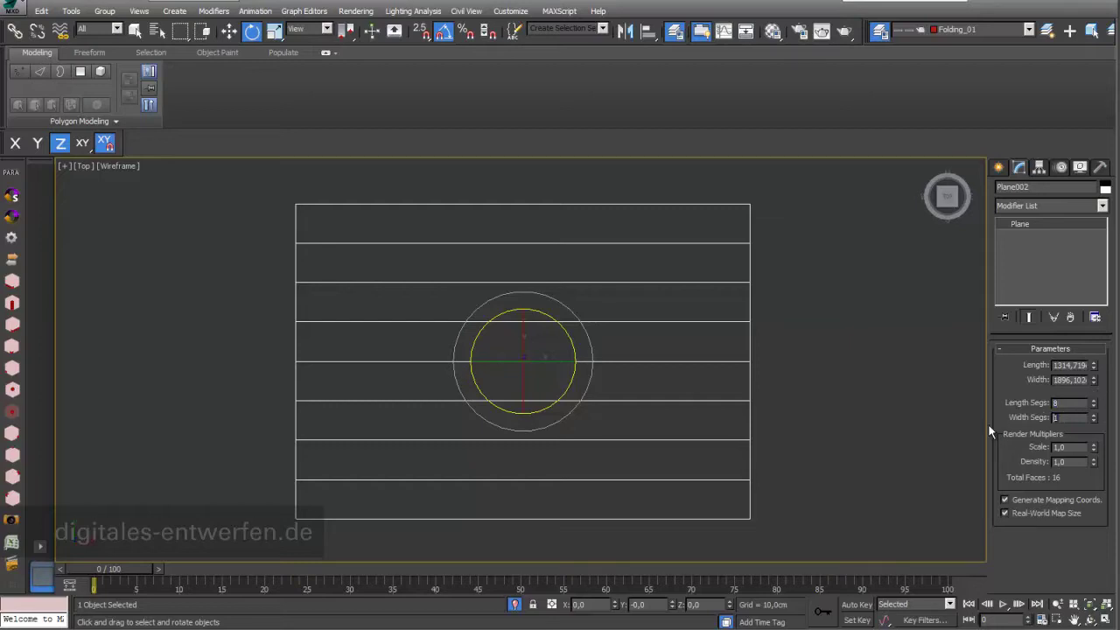
pyautogui.write('8')
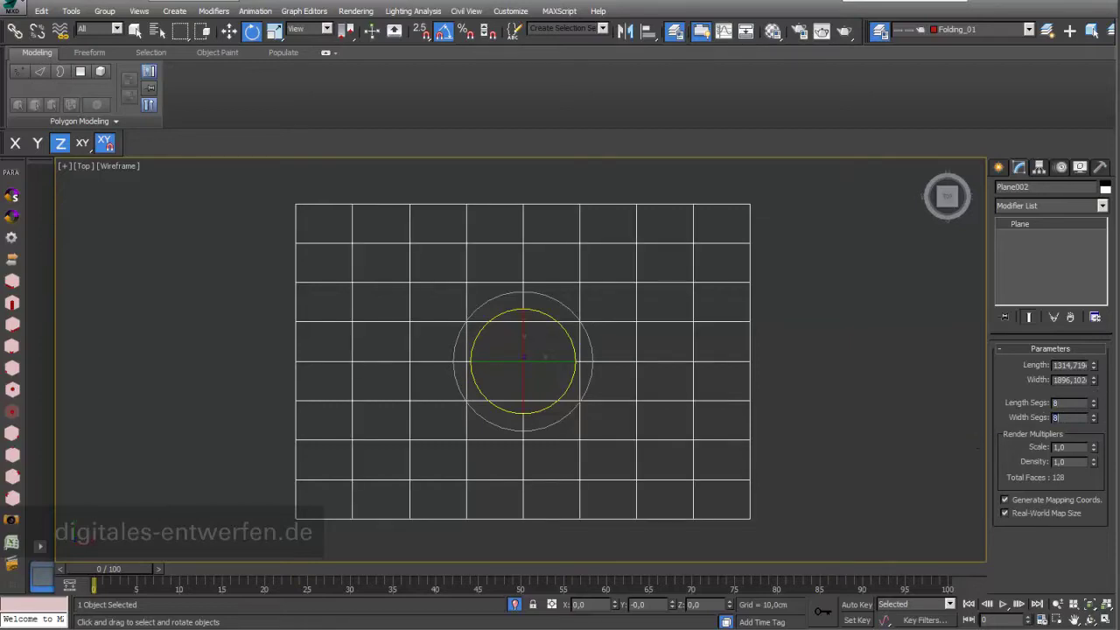
# Add an Edit Poly modifier to the plane and expand its sub-object levels.
pyautogui.click(1105, 207)
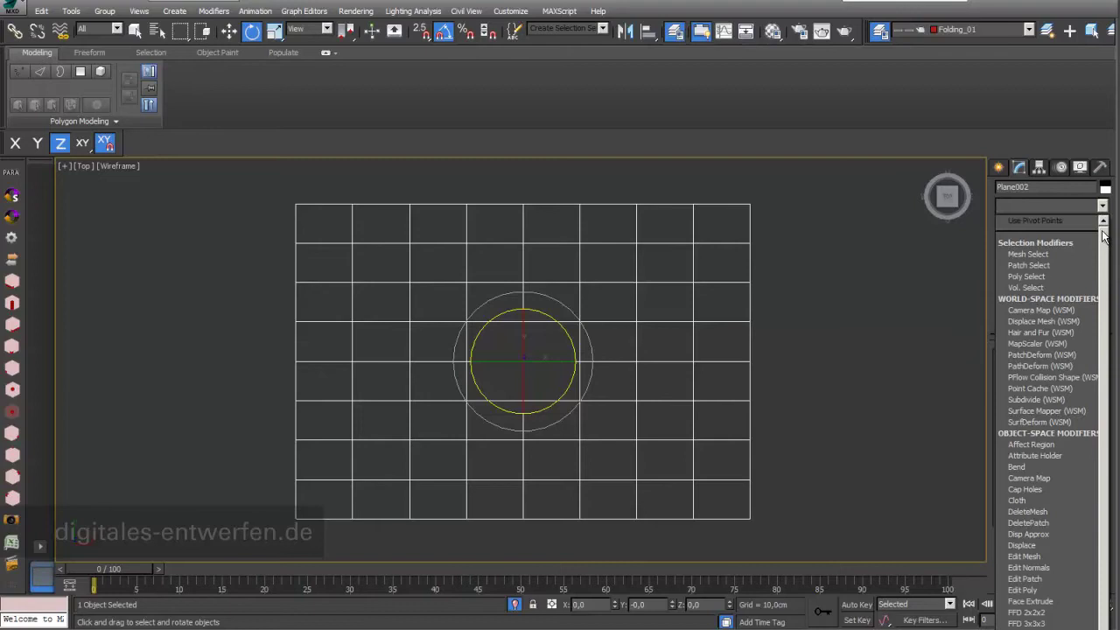
pyautogui.scroll(-5, 1085, 399)
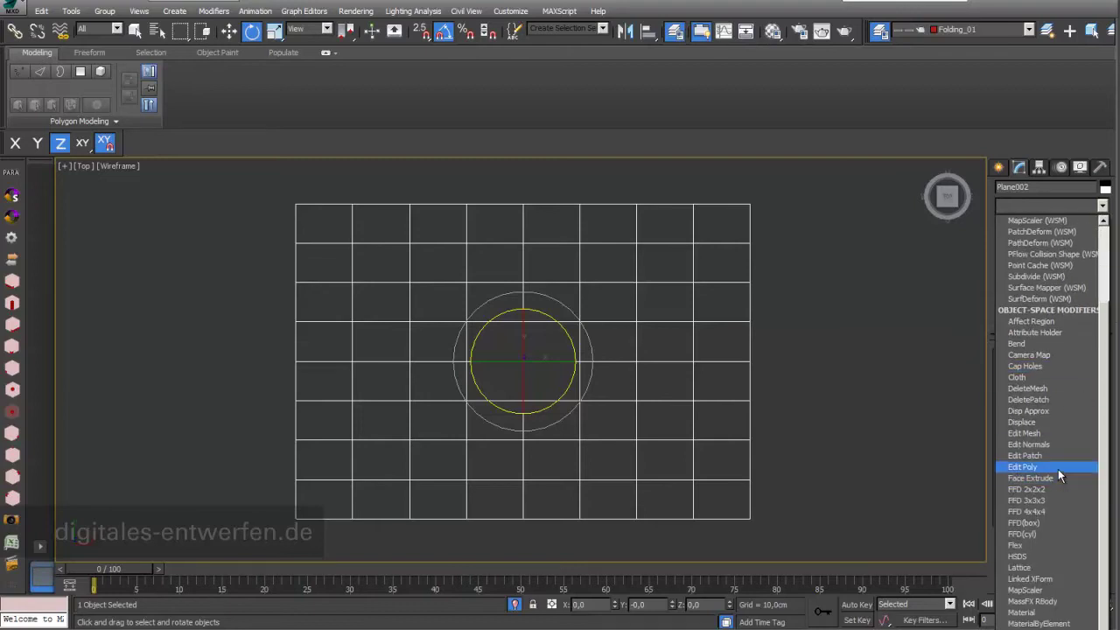
pyautogui.click(1058, 469)
pyautogui.moveTo(761, 364); pyautogui.dragTo(647, 371, button='middle')
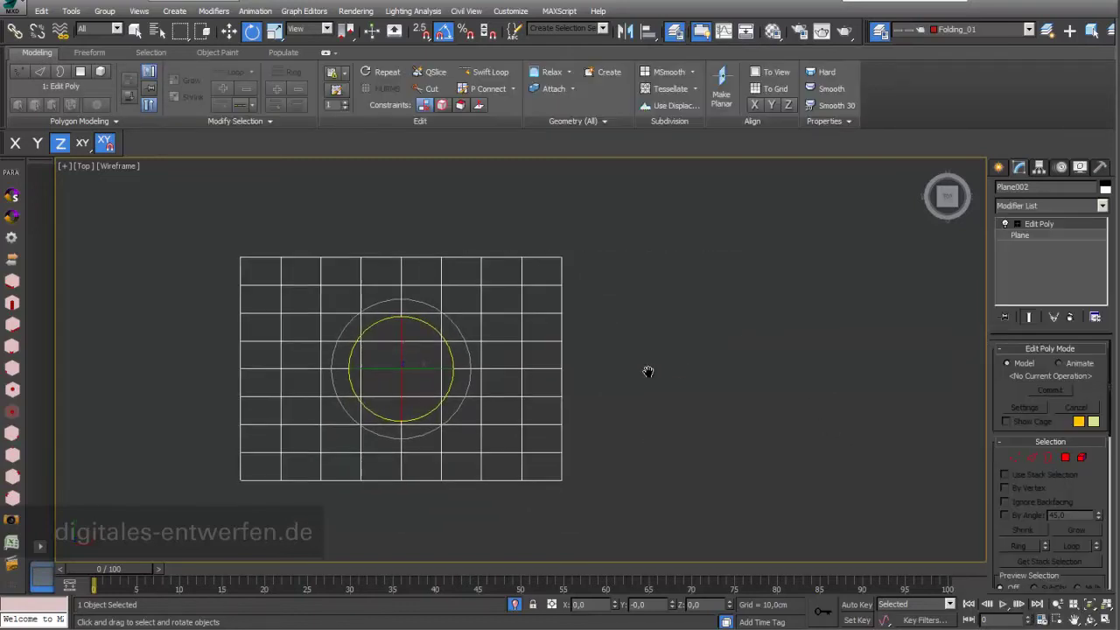
pyautogui.click(1017, 225)
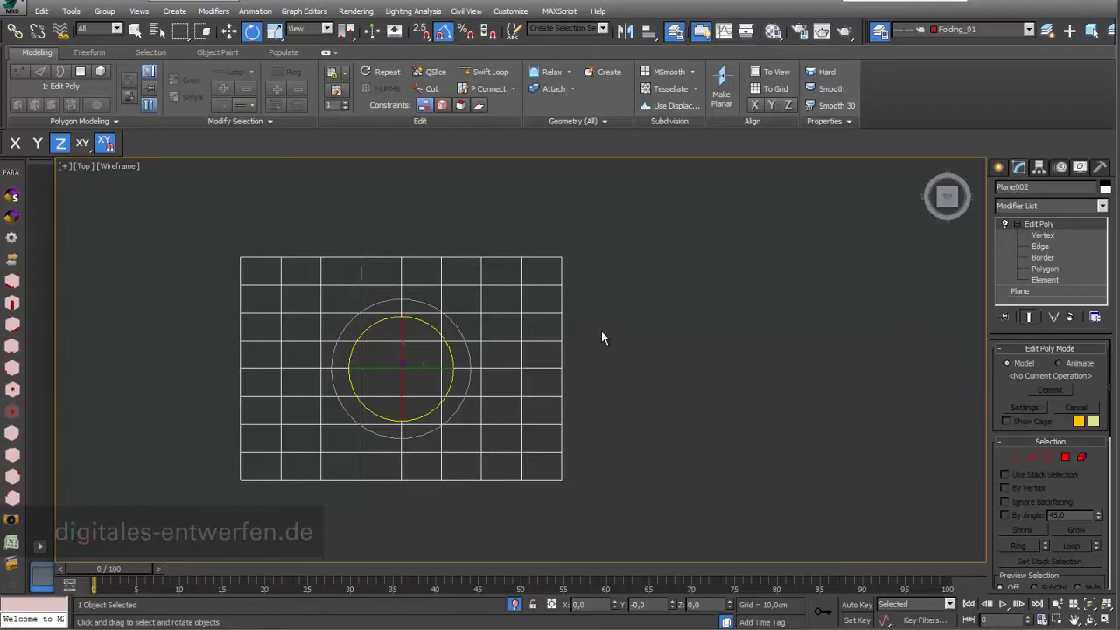
# Clone the plane as a single independent copy, offset about 2820 cm along the X axis.
pyautogui.moveTo(601, 337); pyautogui.dragTo(566, 328, button='middle')
pyautogui.click(1088, 618)
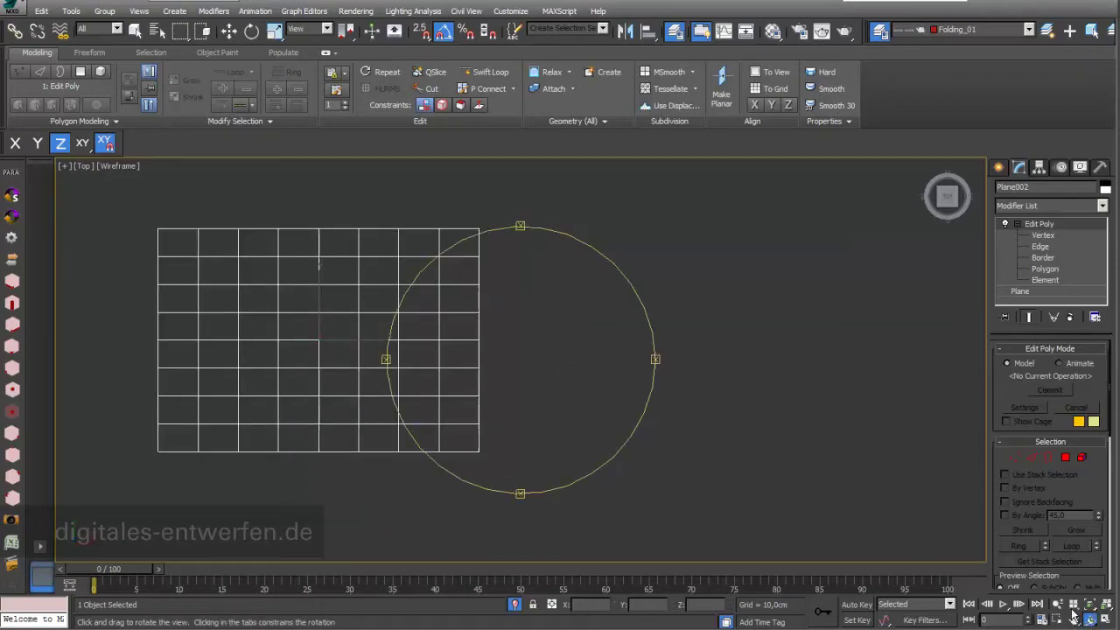
pyautogui.scroll(-2, 633, 305)
pyautogui.press('w')
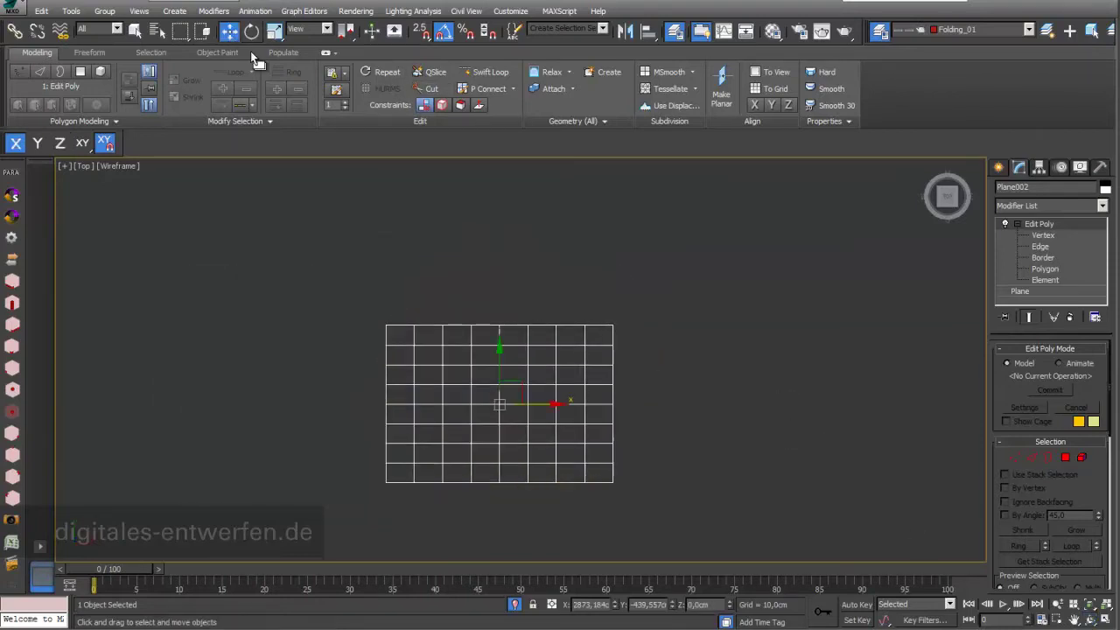
pyautogui.moveTo(538, 406)
pyautogui.keyDown('shift'); pyautogui.mouseDown()
pyautogui.moveTo(965, 406)
pyautogui.moveTo(876, 407)
pyautogui.mouseUp(); pyautogui.keyUp('shift')
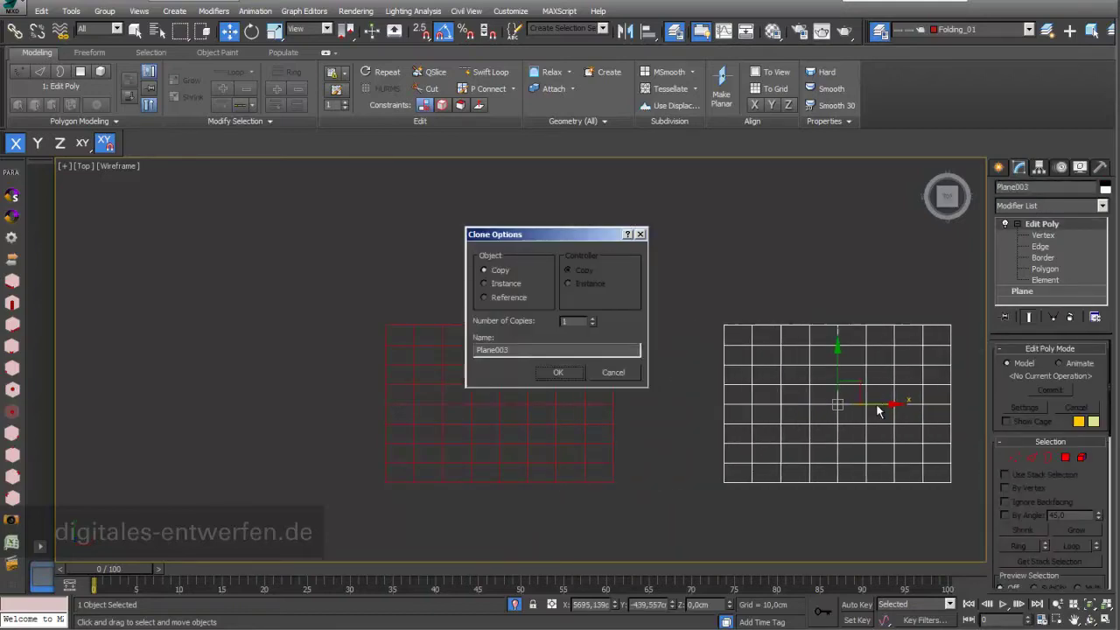
pyautogui.click(558, 372)
# Select every second lengthwise row of vertices on the original plane, including both outer edges, by looping vertex pairs from one end.
pyautogui.click(533, 404)
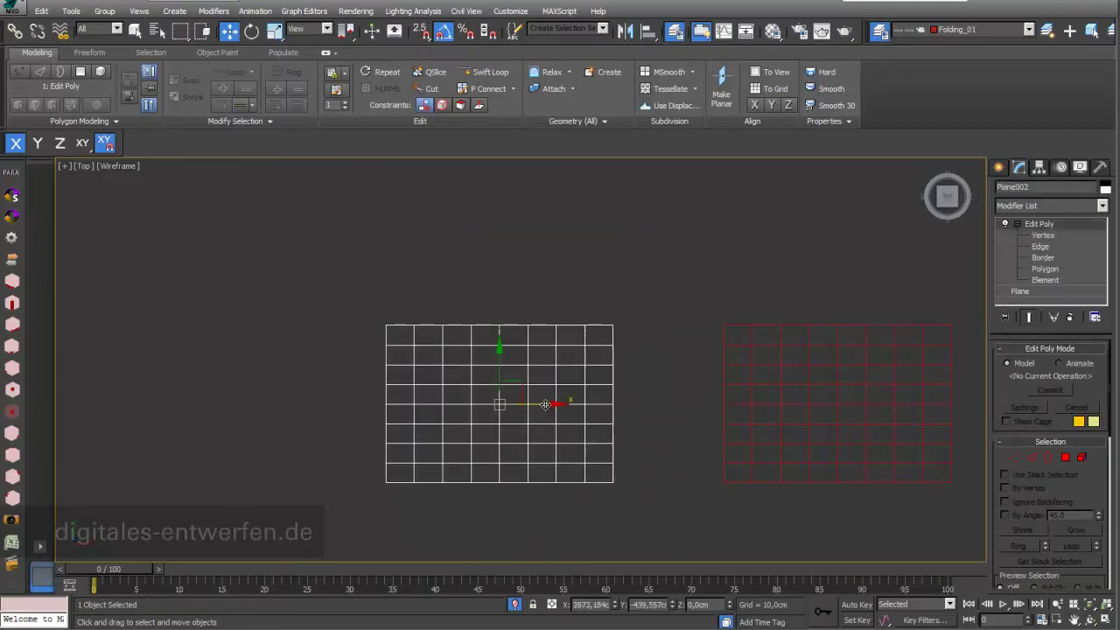
pyautogui.scroll(3, 542, 310)
pyautogui.click(1041, 237)
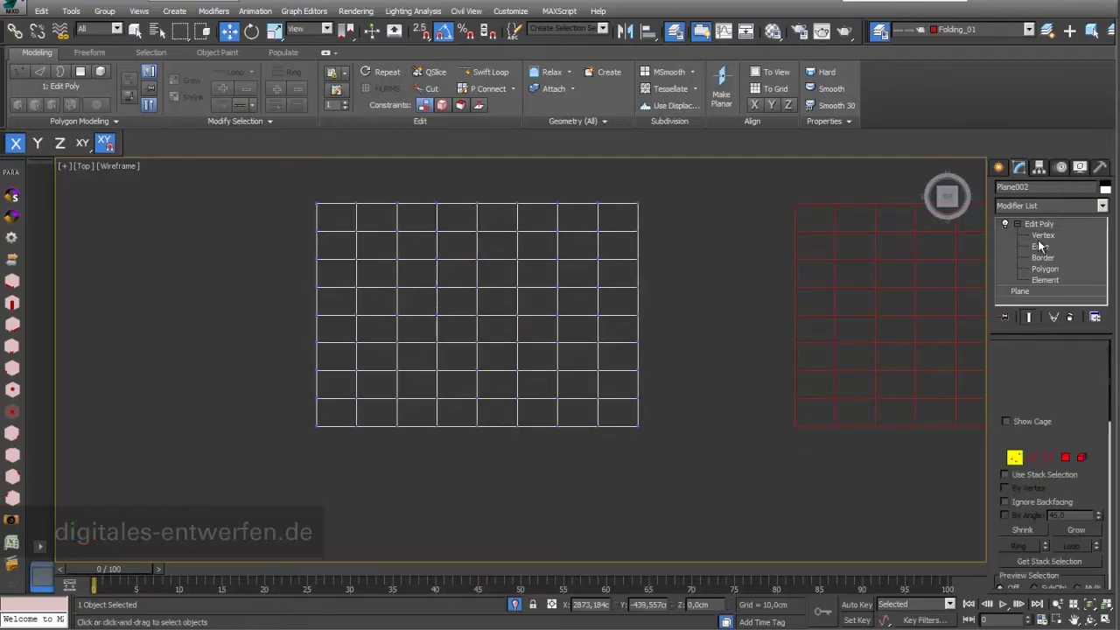
pyautogui.moveTo(682, 316); pyautogui.dragTo(697, 344, button='middle')
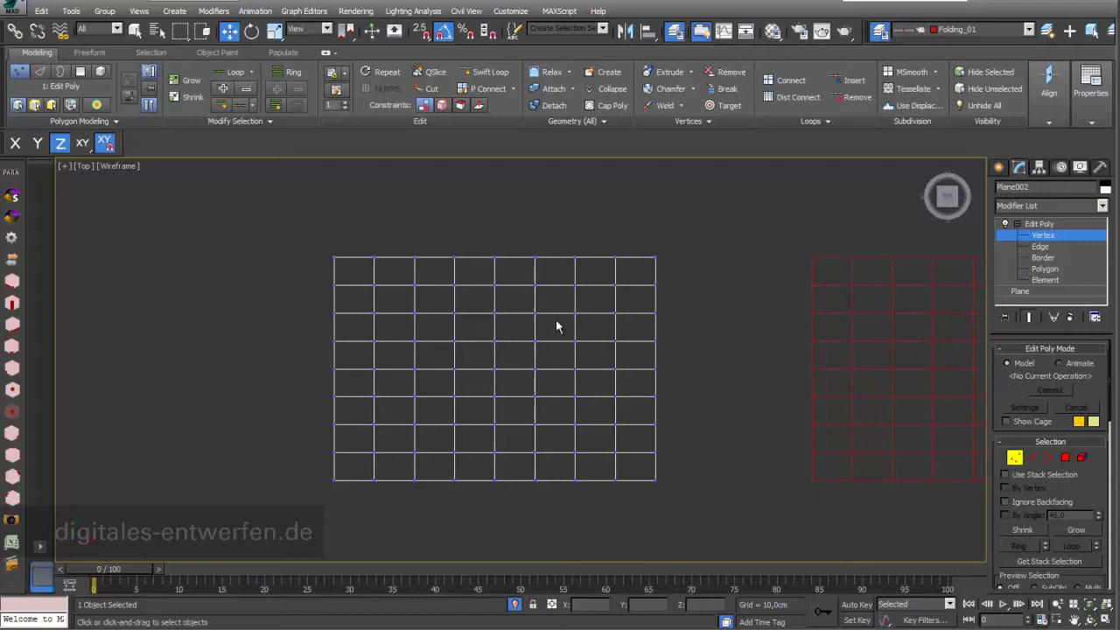
pyautogui.moveTo(325, 249); pyautogui.dragTo(345, 271)
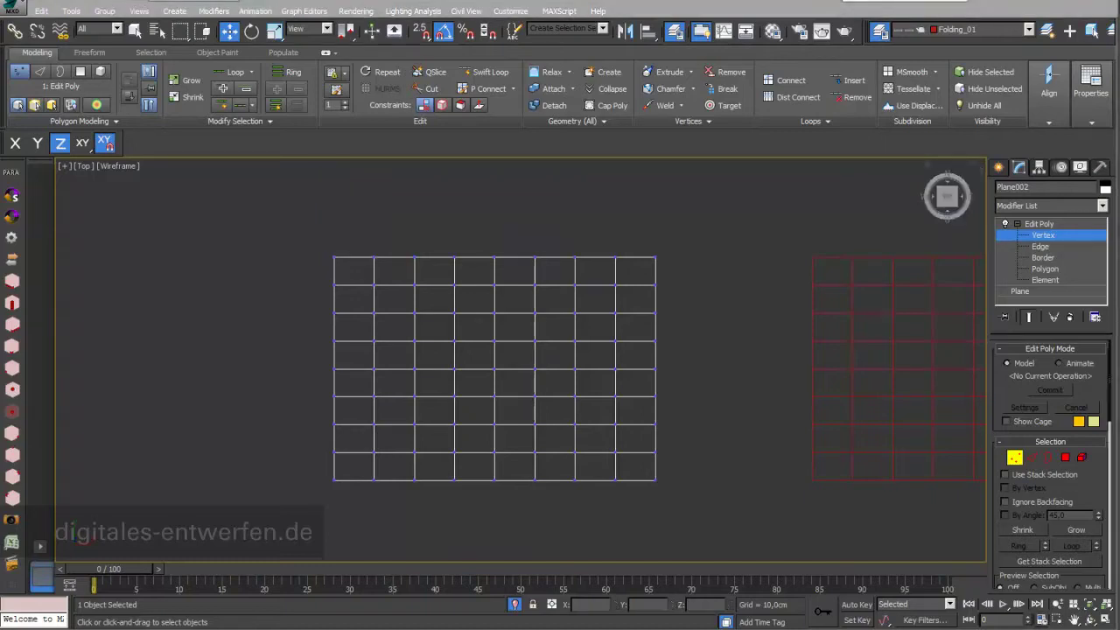
pyautogui.moveTo(319, 238); pyautogui.dragTo(353, 300)
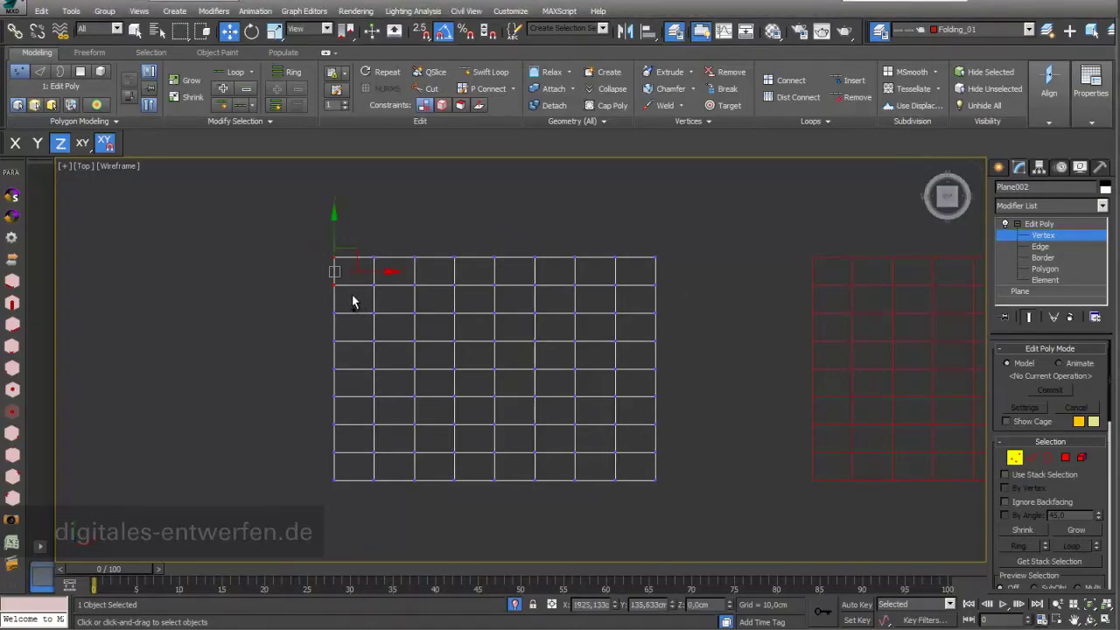
pyautogui.keyDown('ctrl'); pyautogui.moveTo(405, 239); pyautogui.dragTo(428, 300); pyautogui.keyUp('ctrl')
pyautogui.keyDown('ctrl'); pyautogui.moveTo(482, 243); pyautogui.dragTo(510, 298); pyautogui.keyUp('ctrl')
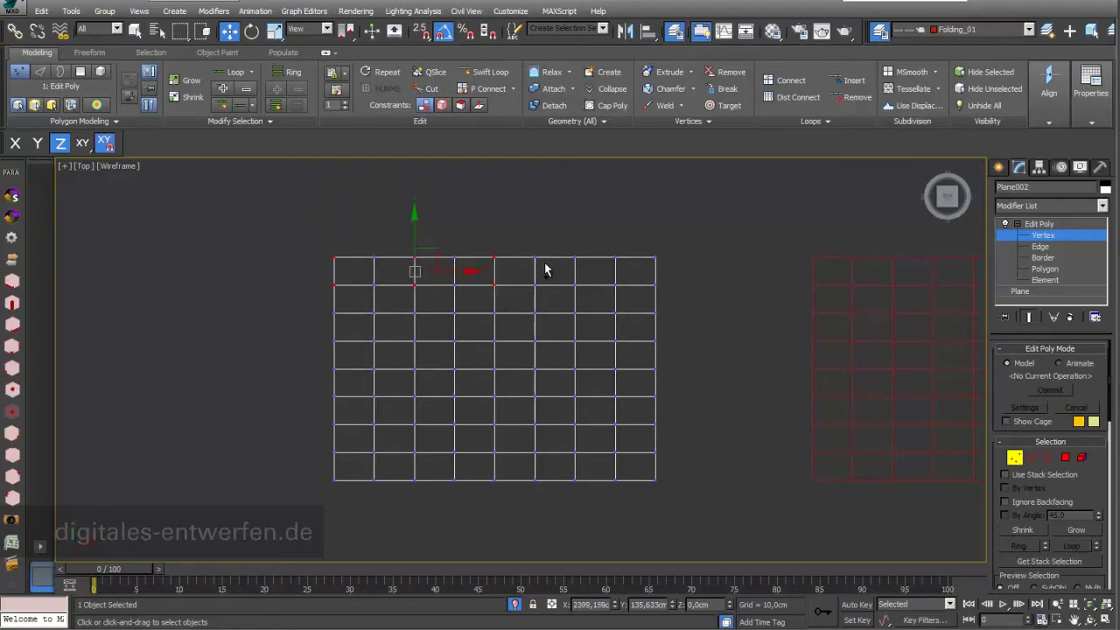
pyautogui.keyDown('ctrl'); pyautogui.moveTo(563, 241); pyautogui.dragTo(588, 306); pyautogui.keyUp('ctrl')
pyautogui.keyDown('ctrl'); pyautogui.moveTo(644, 237); pyautogui.dragTo(673, 295); pyautogui.keyUp('ctrl')
pyautogui.click(226, 76)
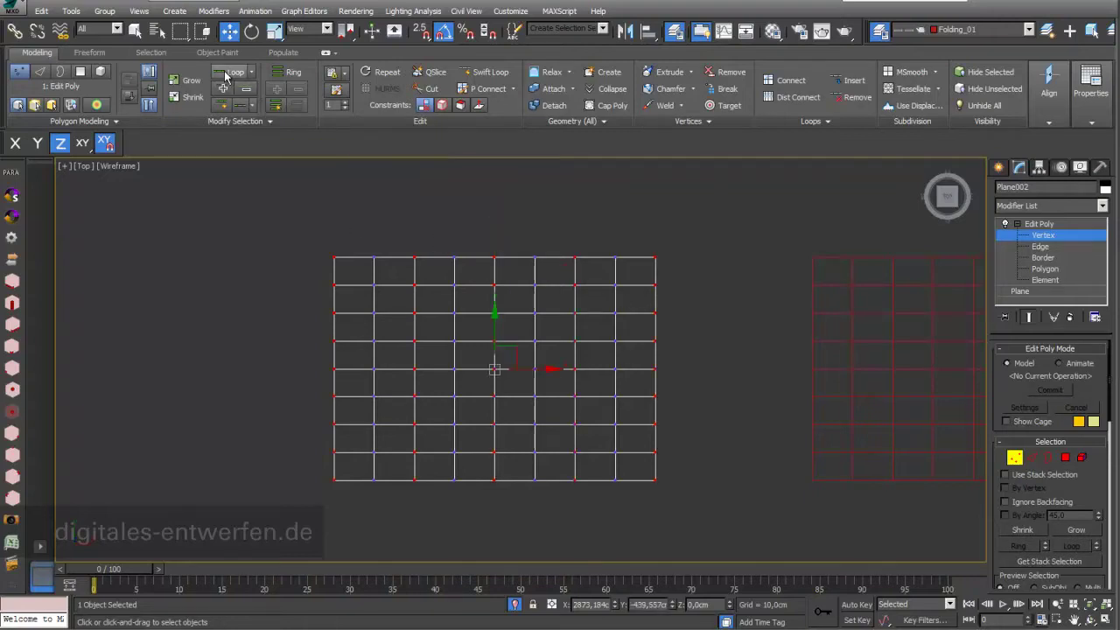
# Raise the selected vertex rows about 218 cm along the Z axis to form a zigzag fold.
pyautogui.click(1107, 618)
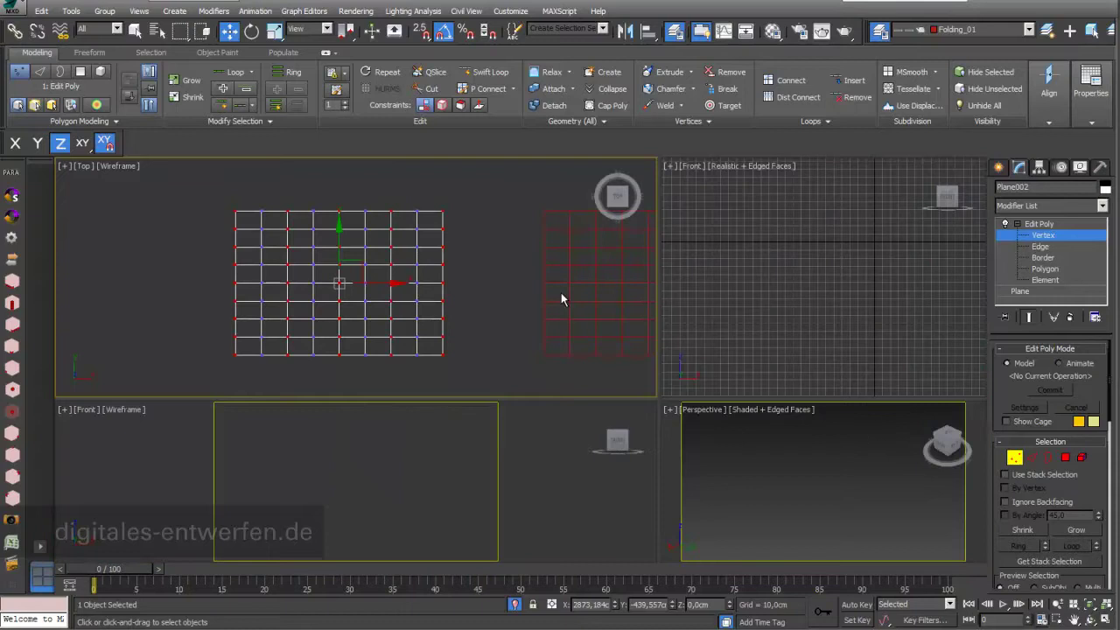
pyautogui.click(1093, 602)
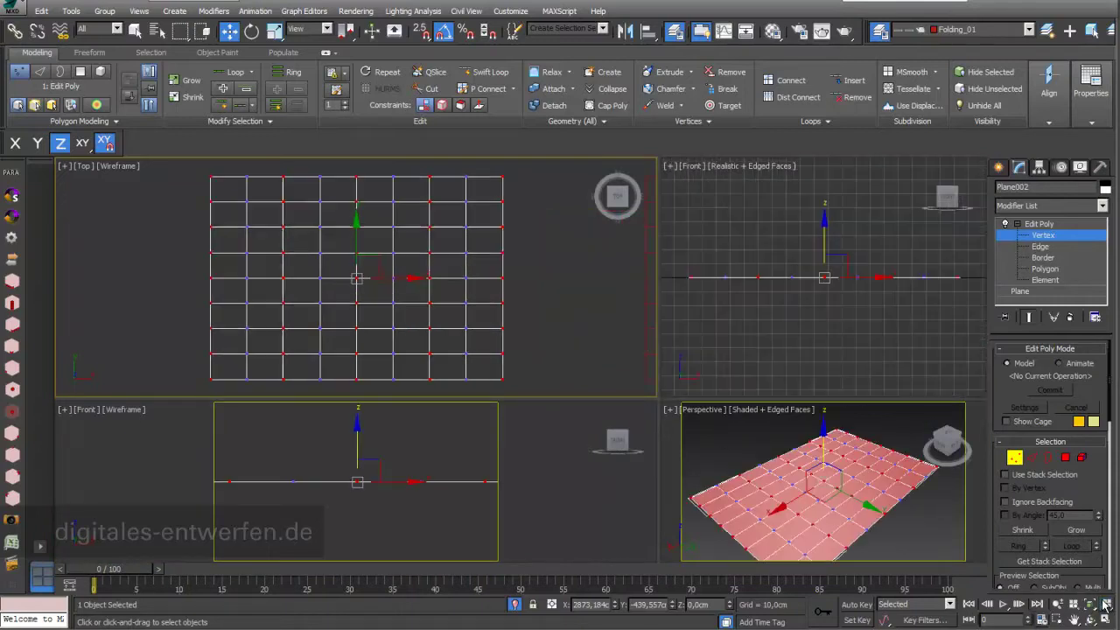
pyautogui.moveTo(659, 398); pyautogui.dragTo(507, 245)
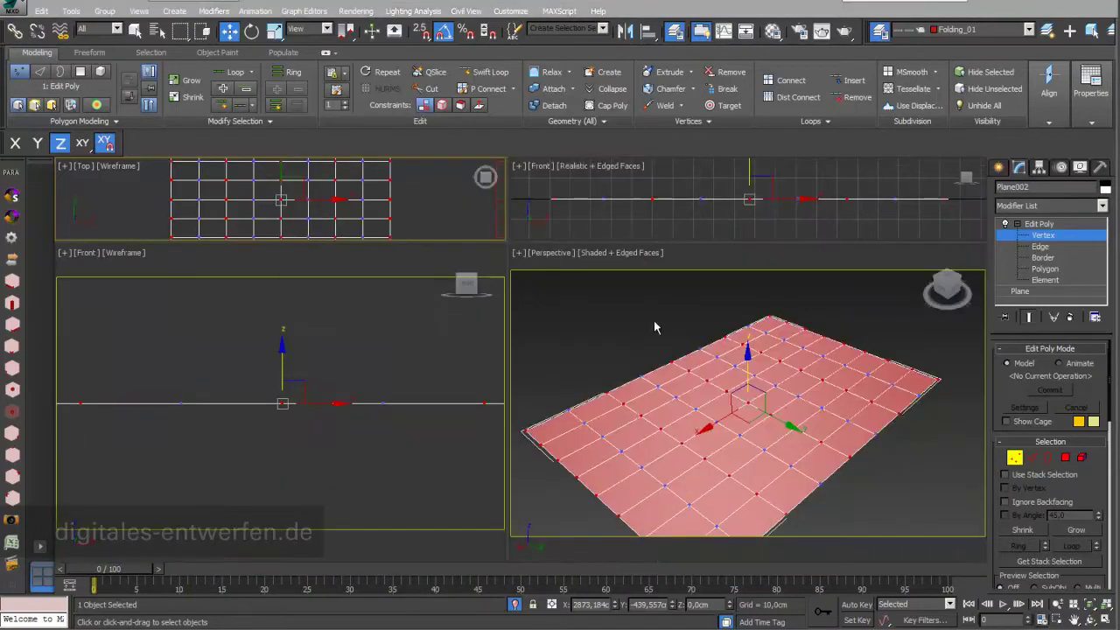
pyautogui.moveTo(744, 368); pyautogui.dragTo(746, 366)
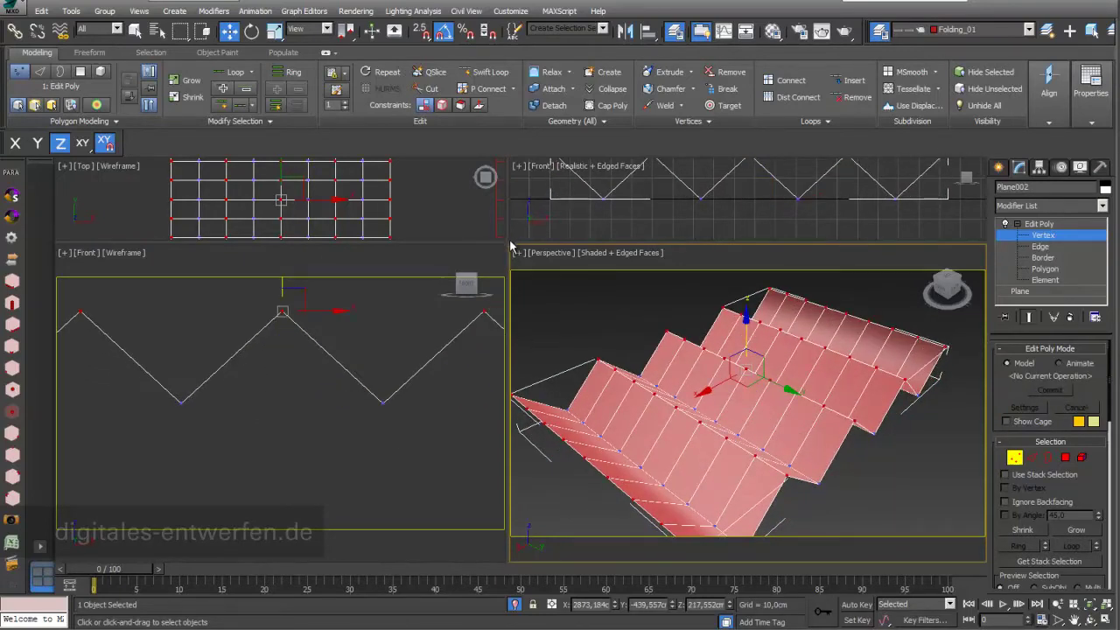
# Apply Hard smoothing to the folded plane in an enlarged Perspective view.
pyautogui.moveTo(512, 243); pyautogui.dragTo(358, 192)
pyautogui.scroll(-3, 596, 336)
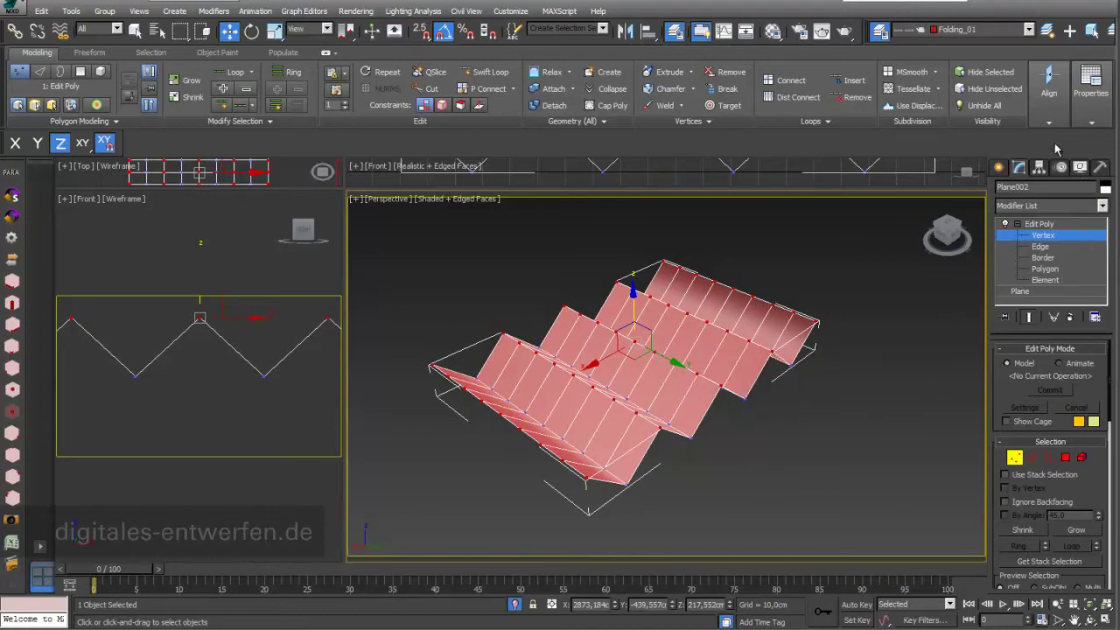
pyautogui.click(1091, 123)
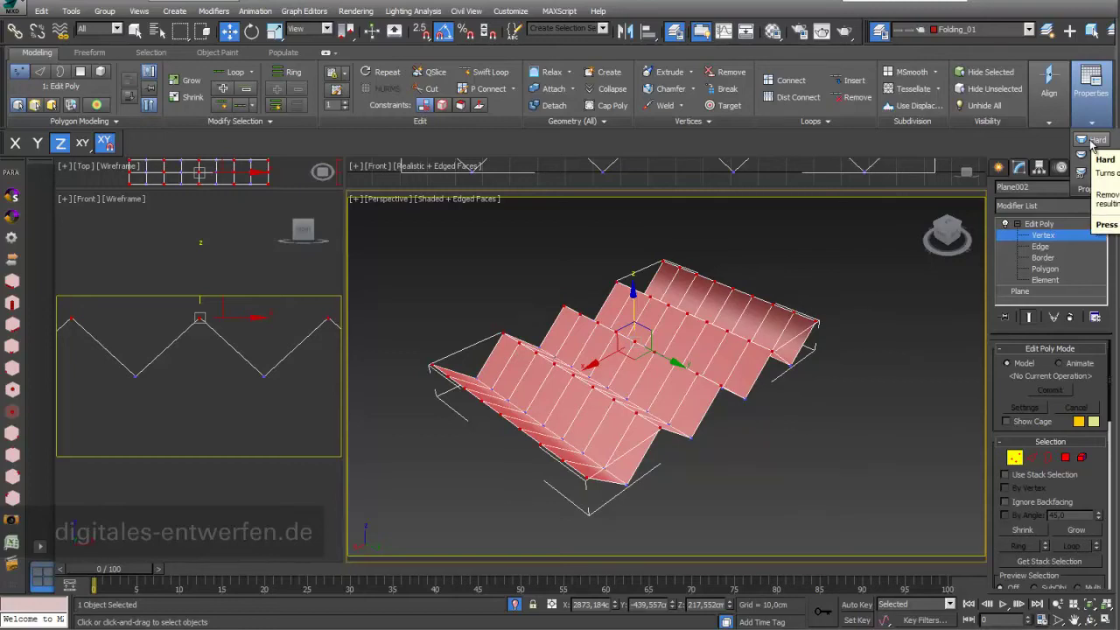
pyautogui.click(1091, 143)
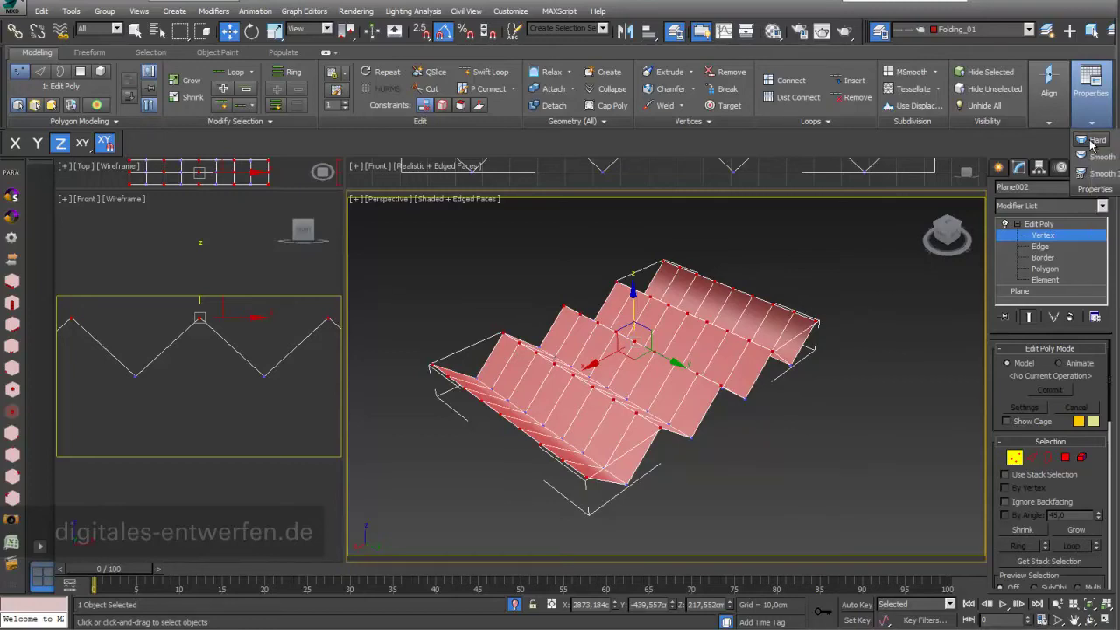
pyautogui.scroll(2, 714, 389)
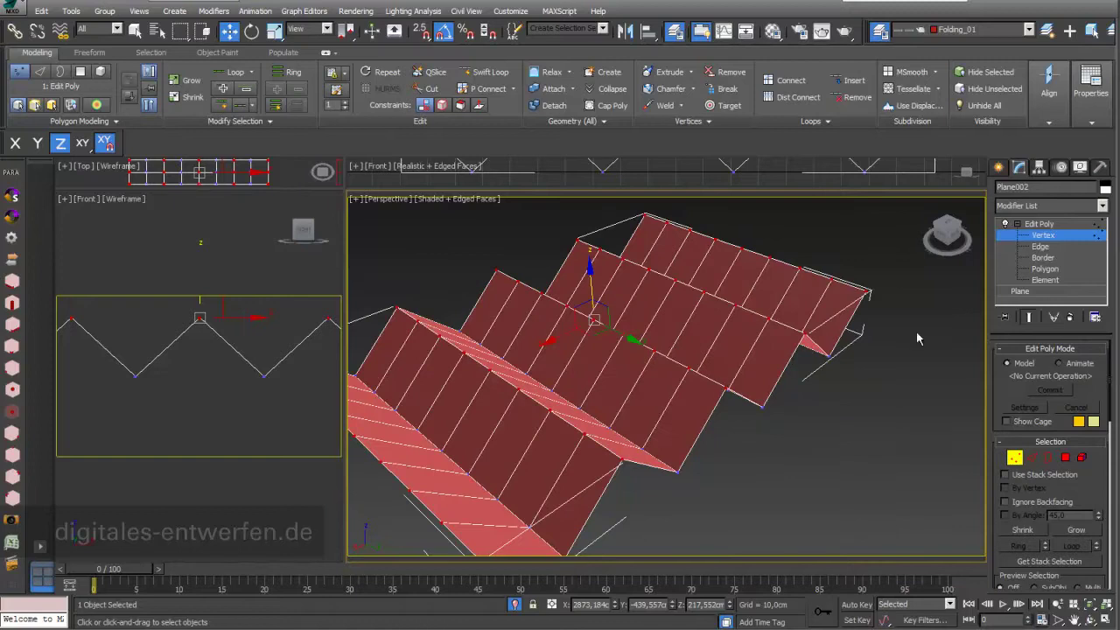
# Add a Shell modifier to the folded plane and set its outer amount to 36.85 cm.
pyautogui.click(1042, 225)
pyautogui.click(1102, 206)
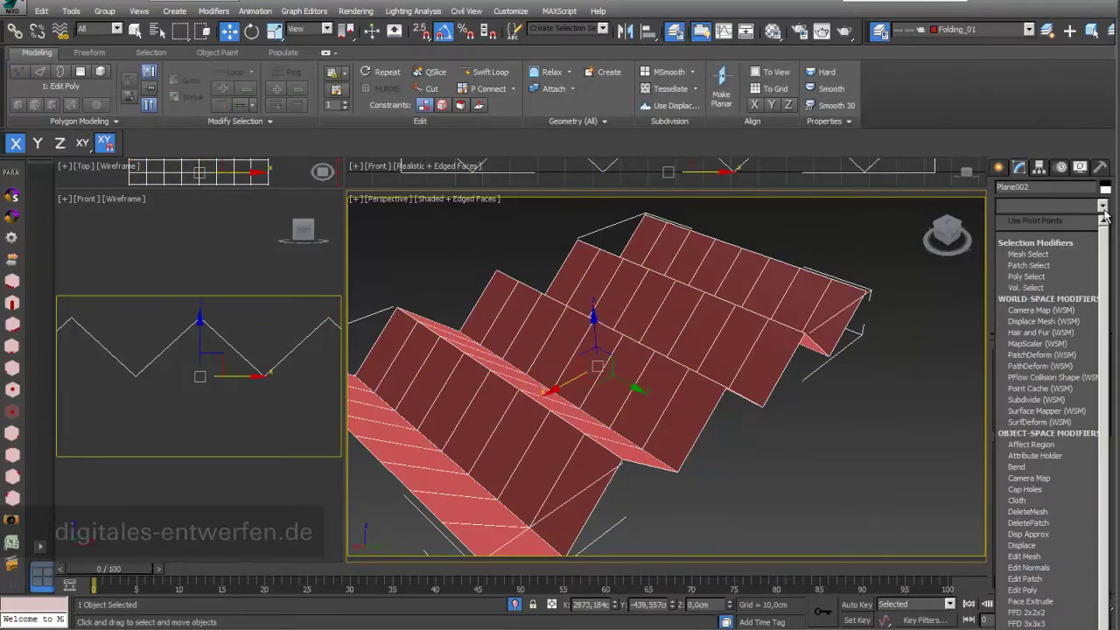
pyautogui.moveTo(1105, 243); pyautogui.dragTo(1106, 429)
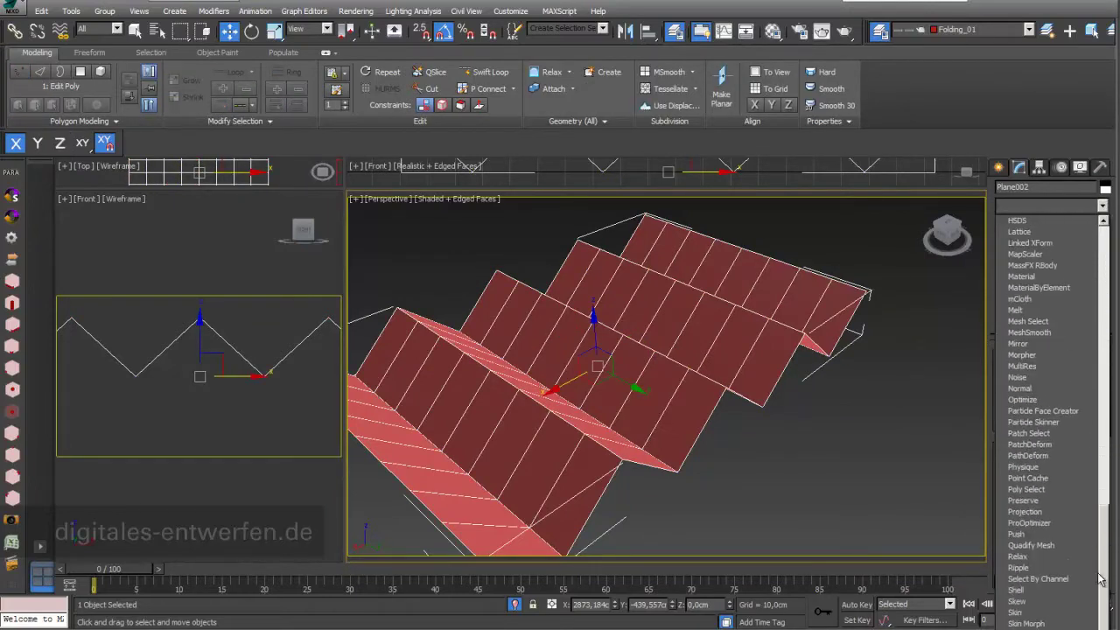
pyautogui.click(1046, 592)
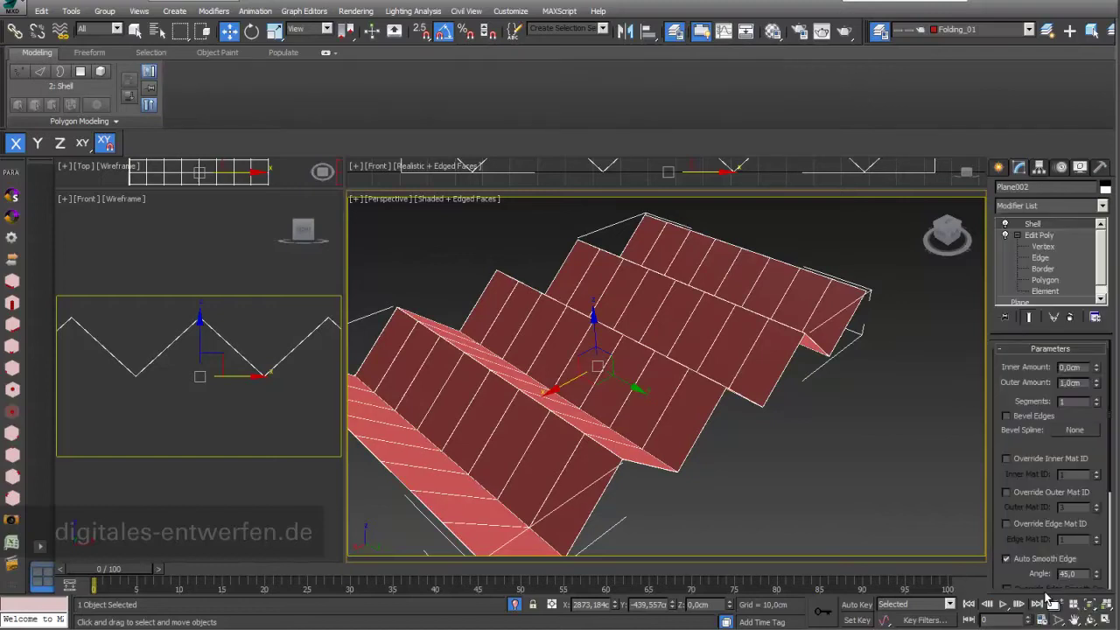
pyautogui.doubleClick(1079, 383)
pyautogui.write('6')
pyautogui.press('Return')
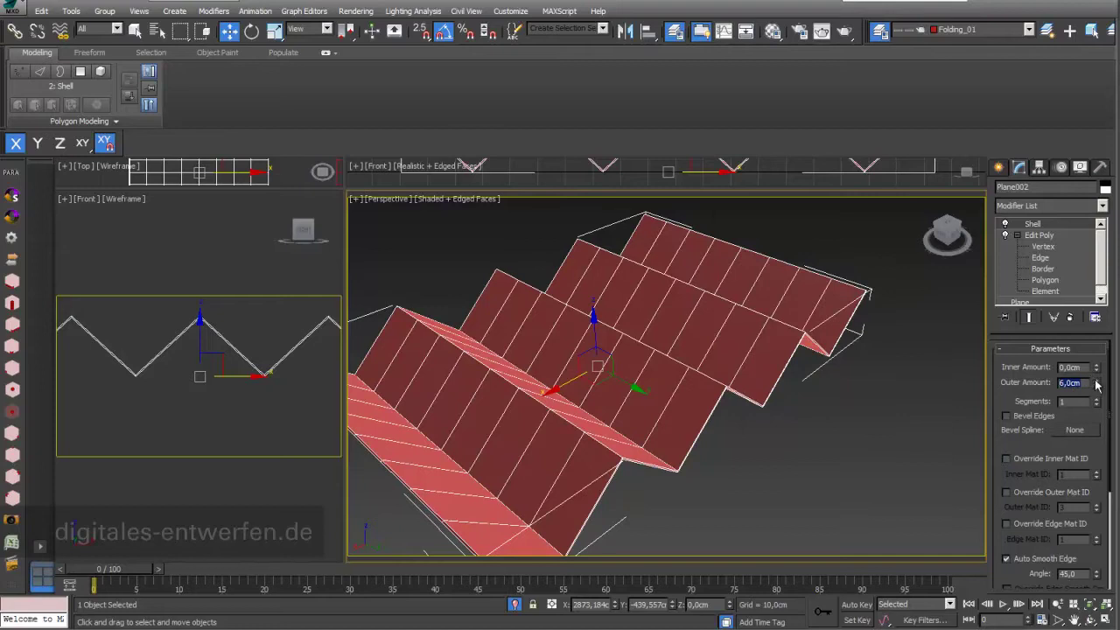
pyautogui.moveTo(1097, 385); pyautogui.dragTo(503, 452)
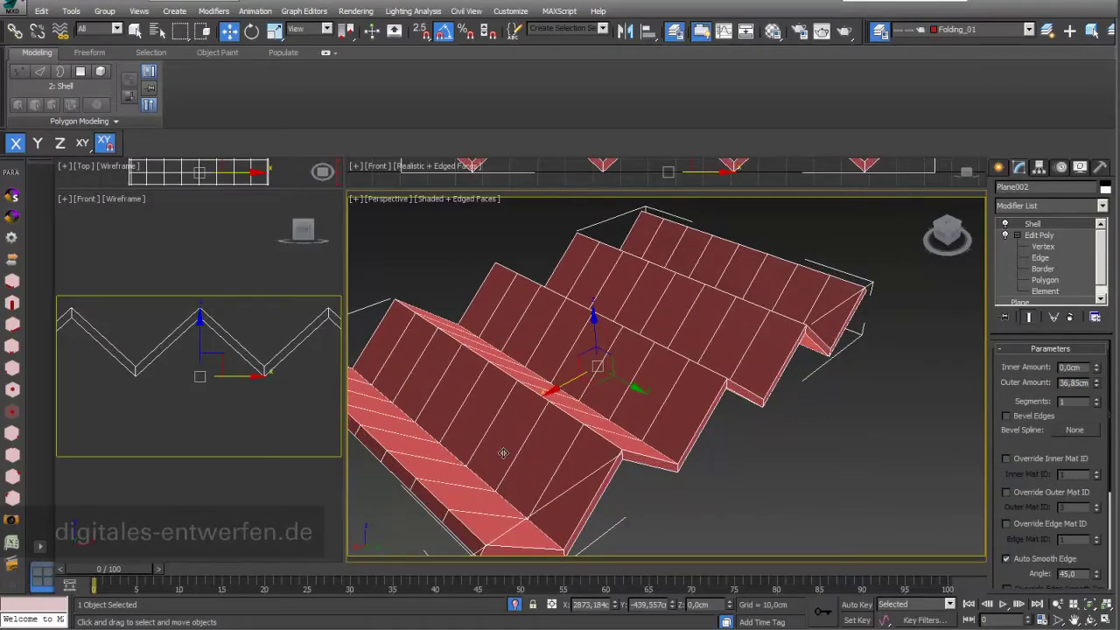
# Turn on Straighten Corners in the zigzag plane's Shell modifier, after viewing the shell's corners up close.
pyautogui.scroll(5, 590, 526)
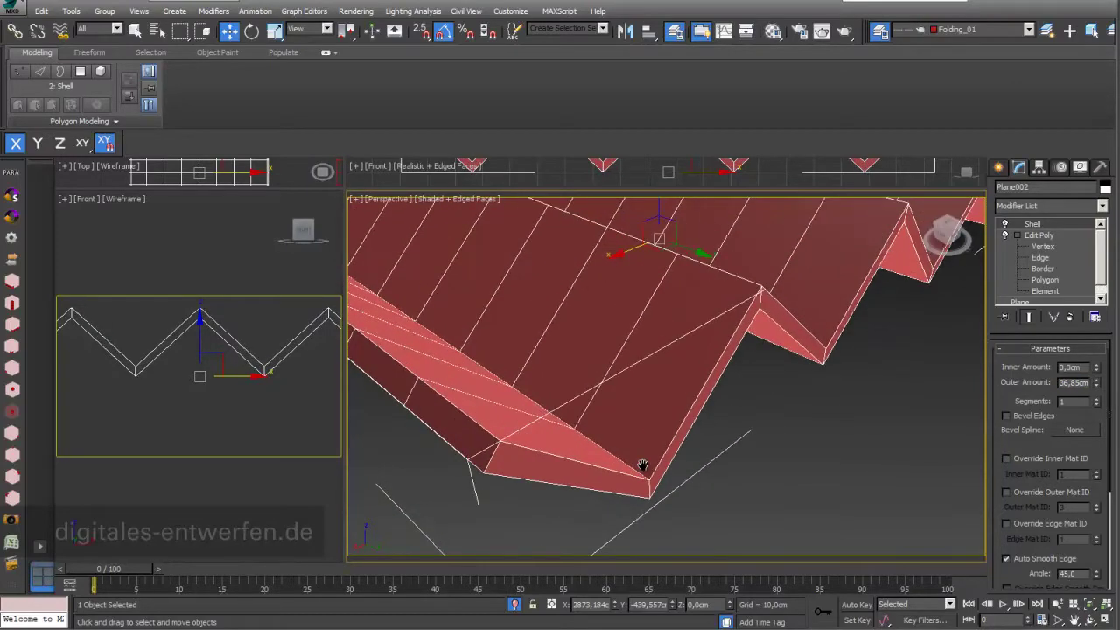
pyautogui.moveTo(642, 465); pyautogui.dragTo(630, 477, button='middle')
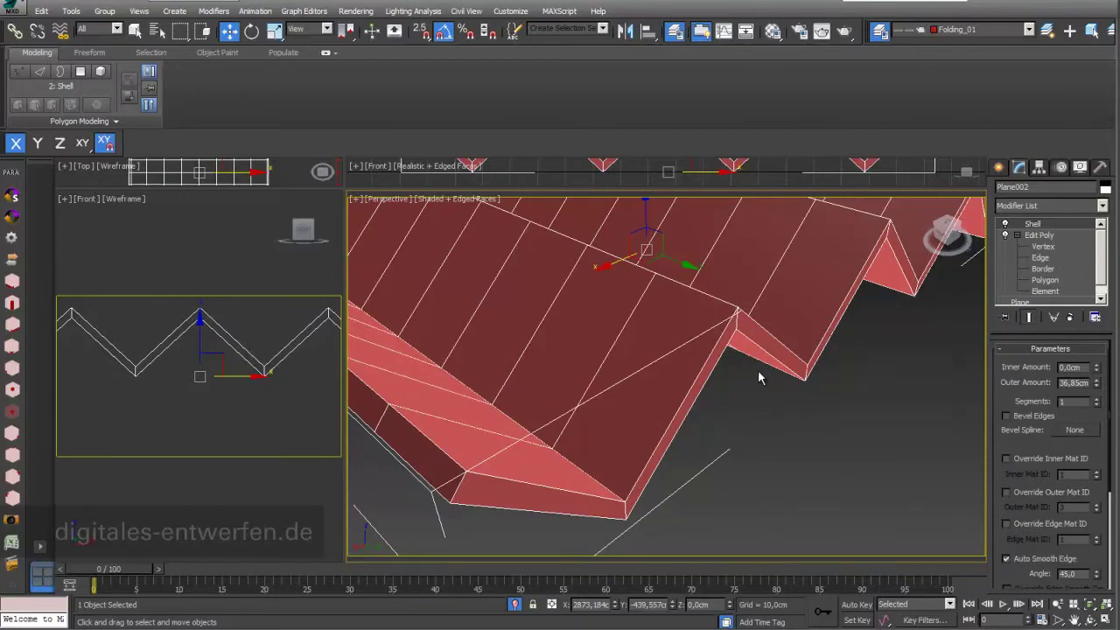
pyautogui.scroll(-5, 760, 377)
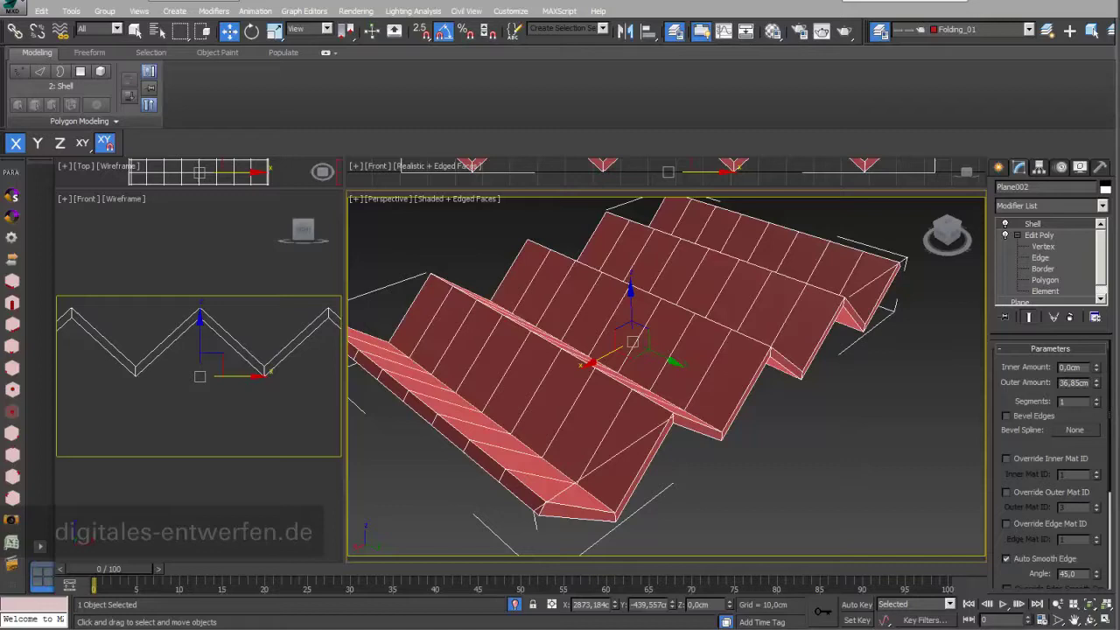
pyautogui.scroll(-5, 1006, 464)
pyautogui.hotkey('ctrl', 'r')
pyautogui.moveTo(704, 411); pyautogui.dragTo(693, 395)
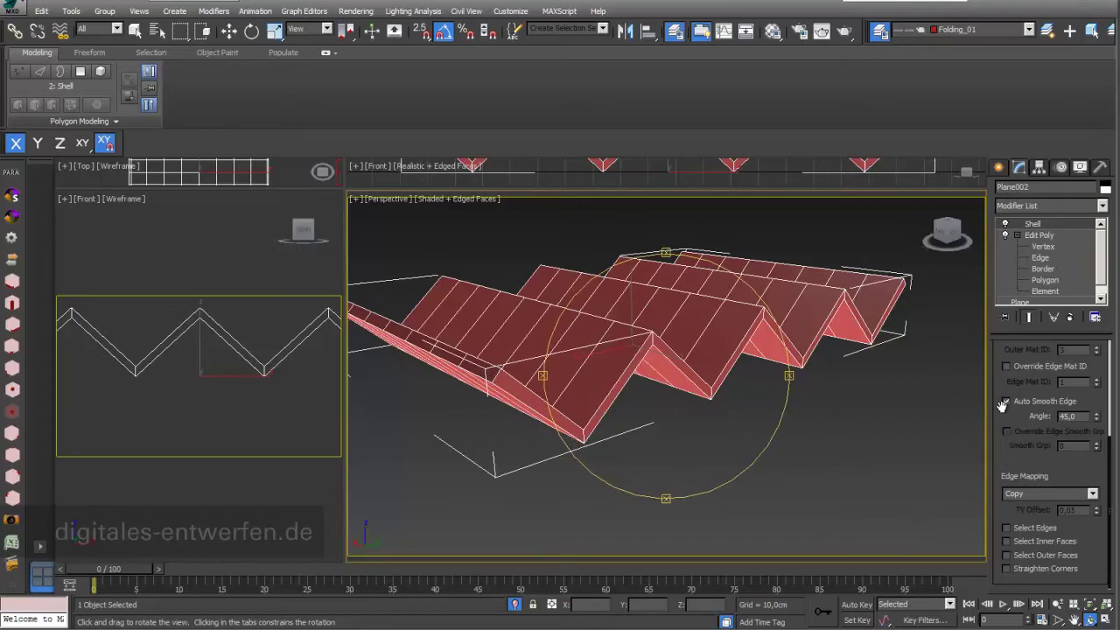
pyautogui.moveTo(1013, 462); pyautogui.dragTo(1018, 437)
pyautogui.click(1007, 569)
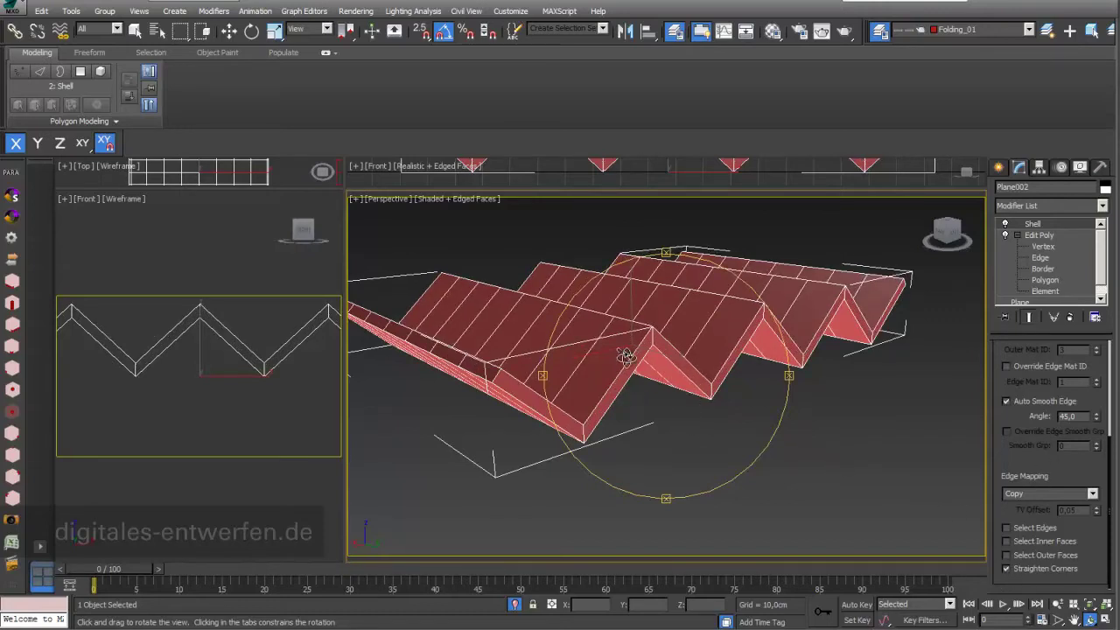
# Set the Shell modifier's outer amount to 40 cm.
pyautogui.moveTo(1004, 350); pyautogui.dragTo(1029, 585)
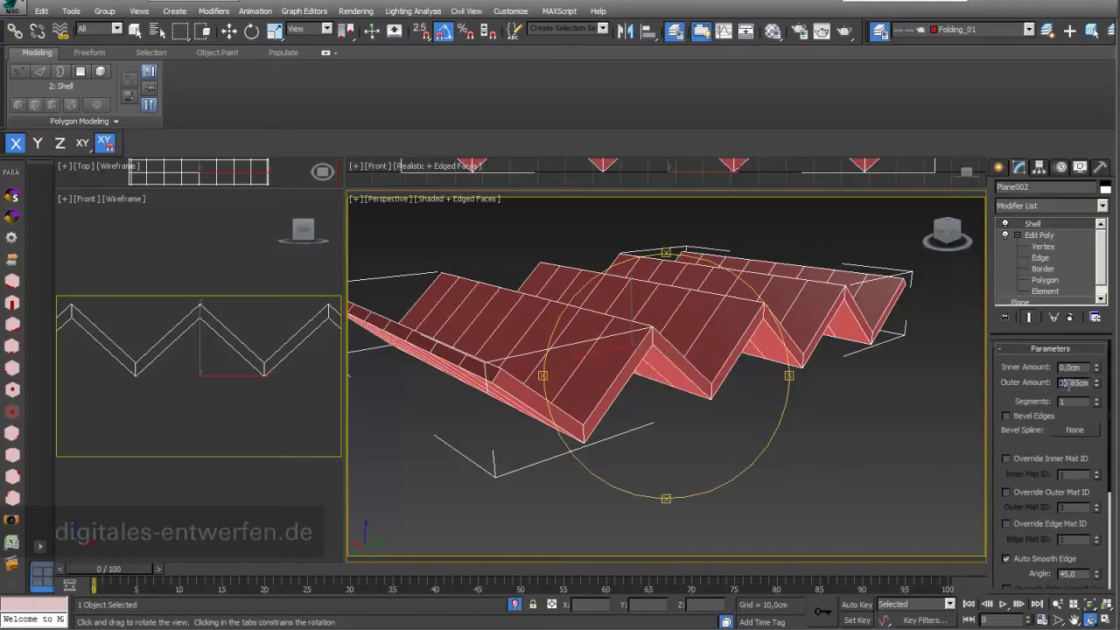
pyautogui.doubleClick(1073, 382)
pyautogui.write('40')
pyautogui.press('Return')
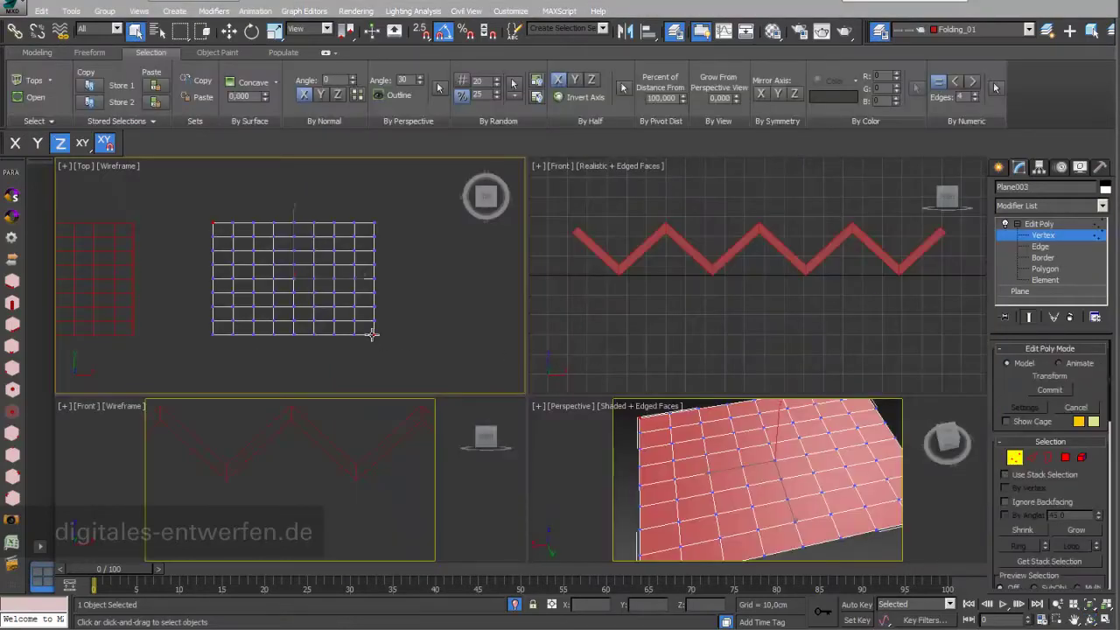
# Select vertices in a repeating pattern across the flat plane, starting from its two diagonally opposite corner vertices.
pyautogui.click(375, 333)
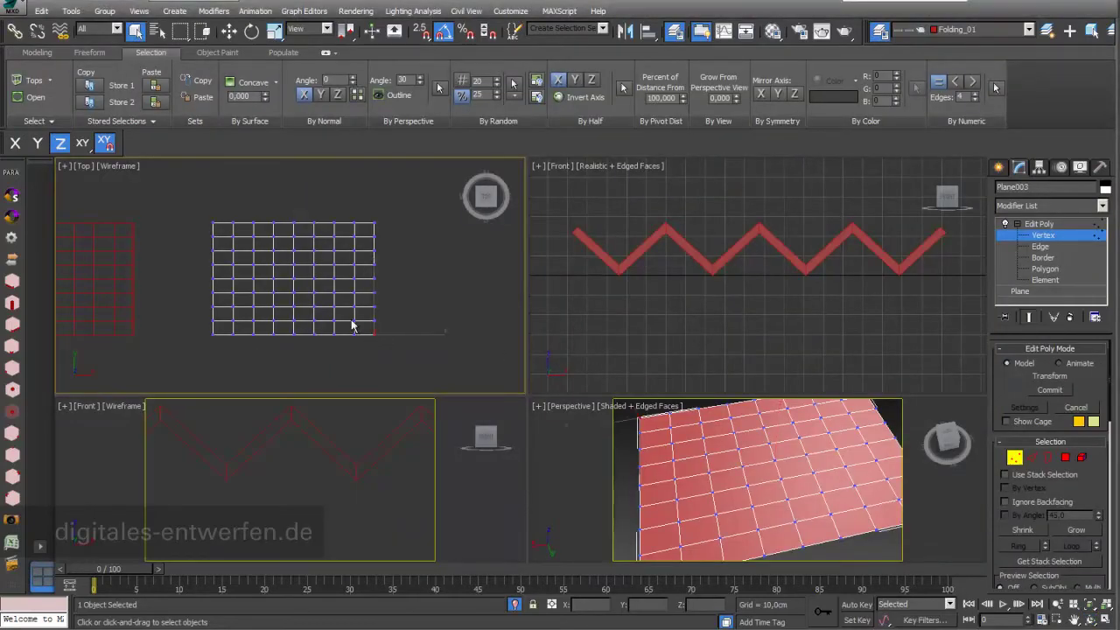
pyautogui.keyDown('ctrl'); pyautogui.click(214, 225); pyautogui.keyUp('ctrl')
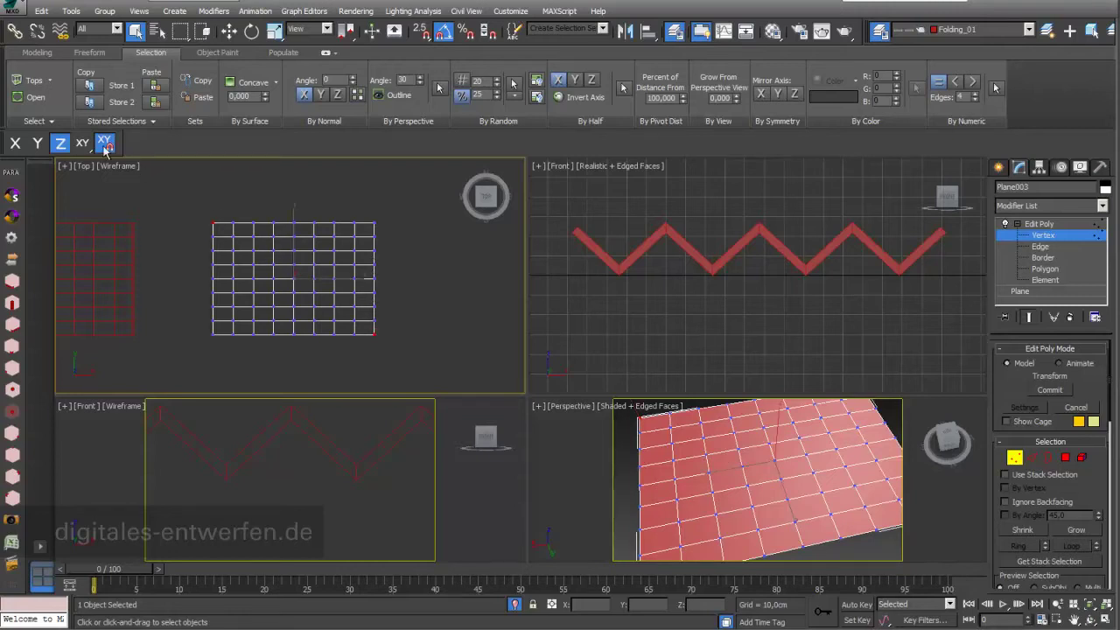
pyautogui.click(48, 120)
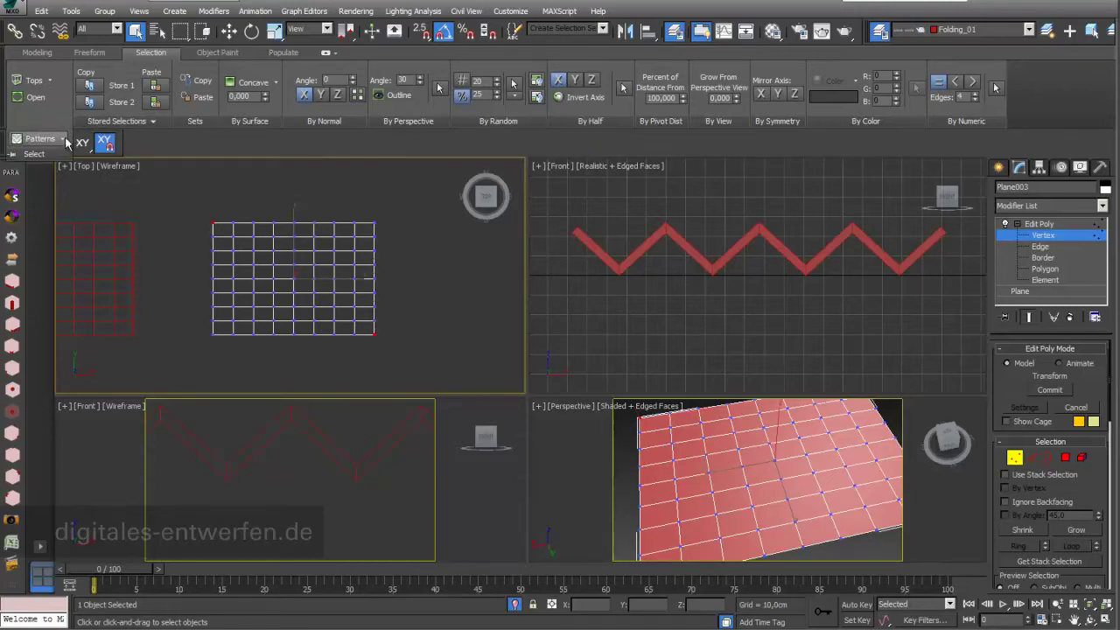
pyautogui.click(63, 144)
pyautogui.click(43, 244)
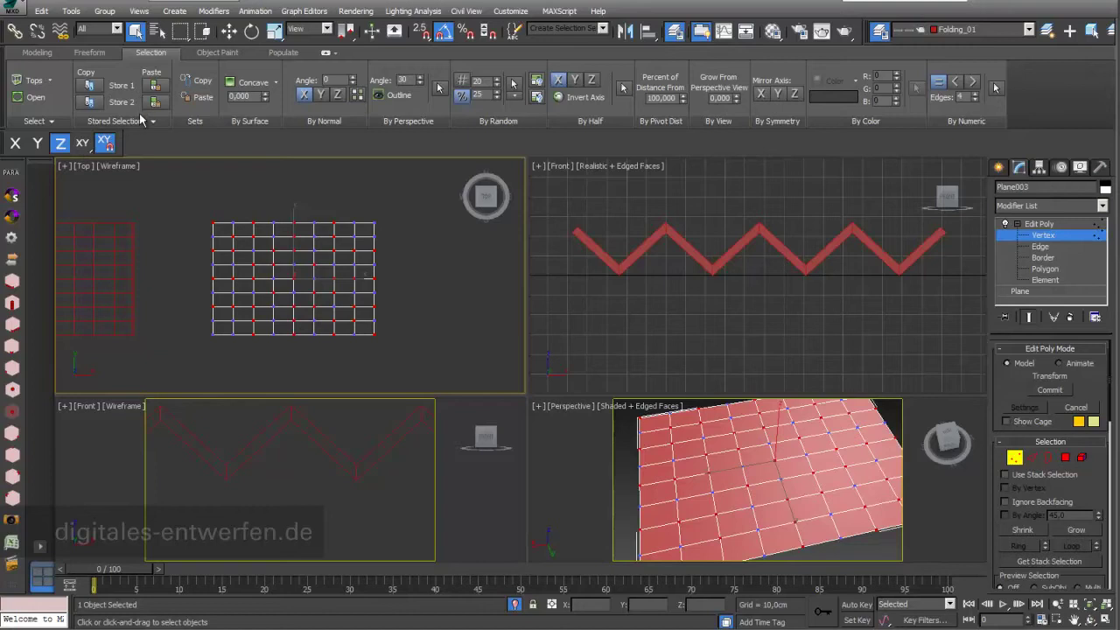
pyautogui.click(53, 123)
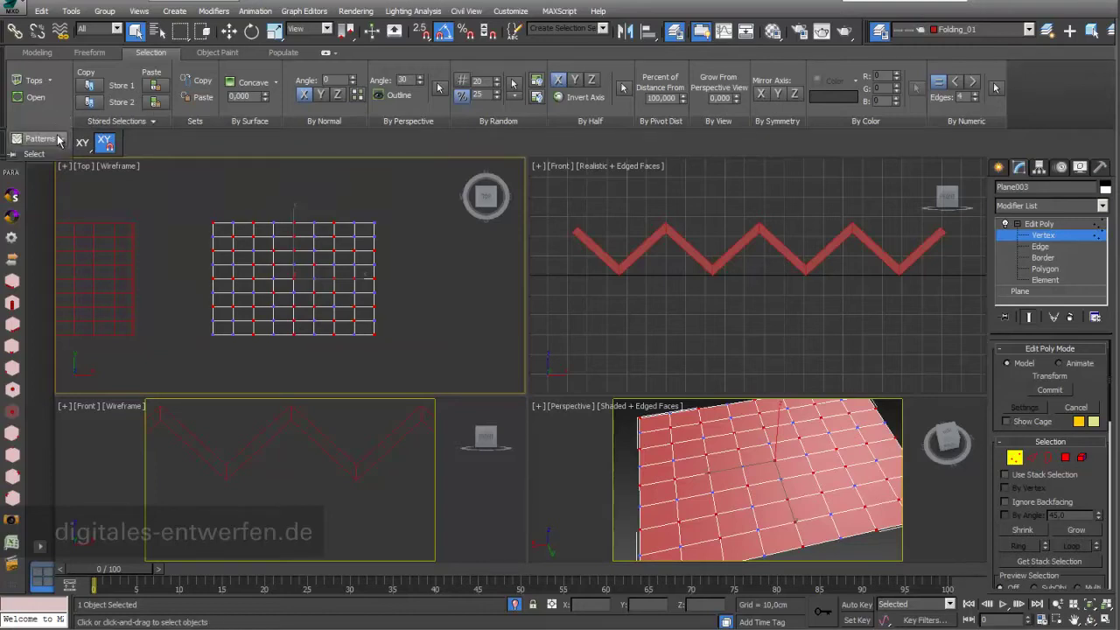
pyautogui.rightClick(713, 381)
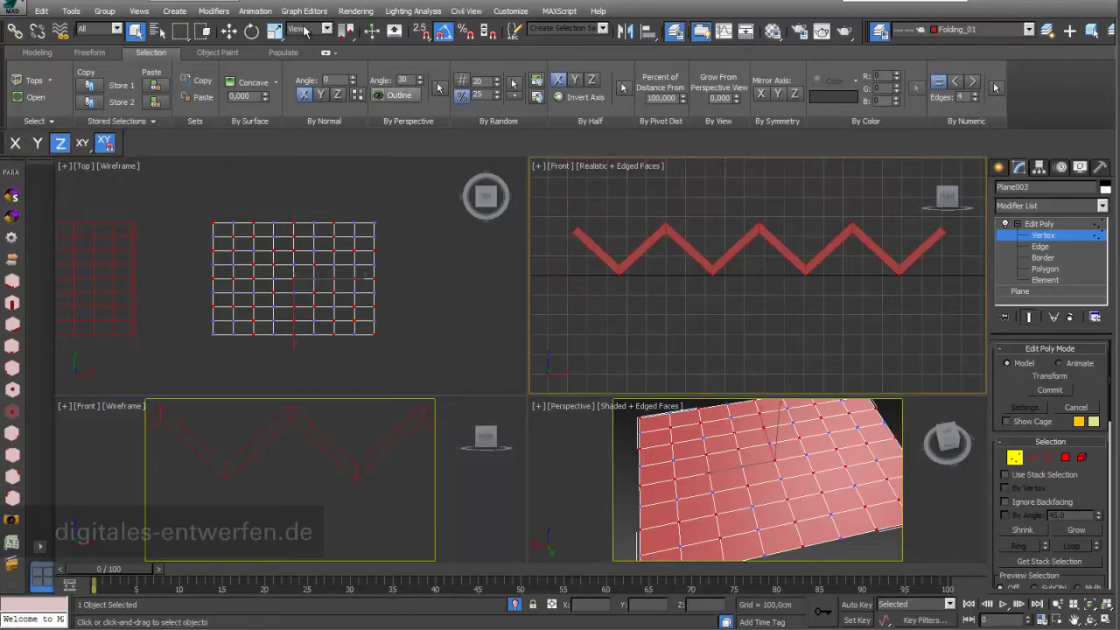
# Raise the patterned vertex selection about 318 cm along the Z axis to fold the plane in both directions.
pyautogui.click(229, 31)
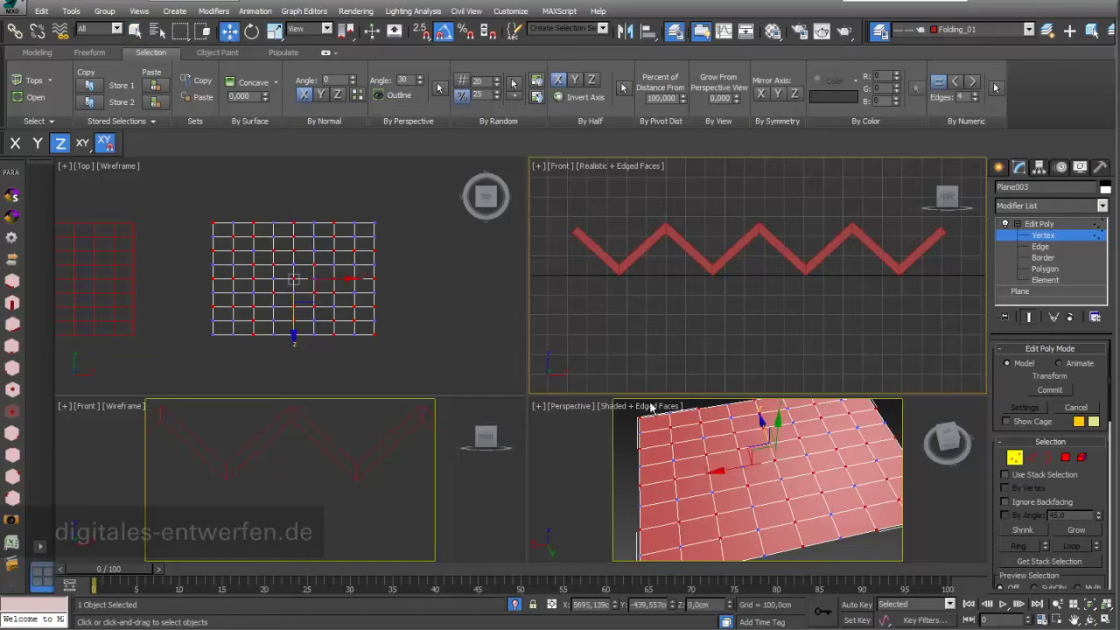
pyautogui.rightClick(778, 440)
pyautogui.moveTo(777, 434); pyautogui.dragTo(423, 245)
pyautogui.scroll(-3, 692, 412)
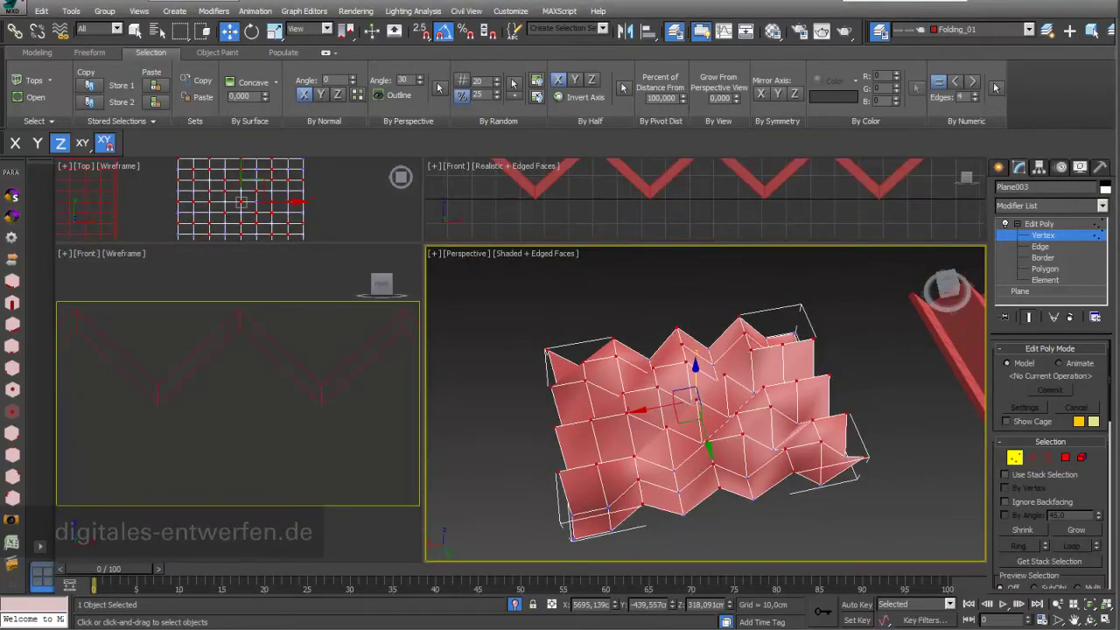
# Apply Hard smoothing to the pattern-folded plane and look over its facets.
pyautogui.click(37, 52)
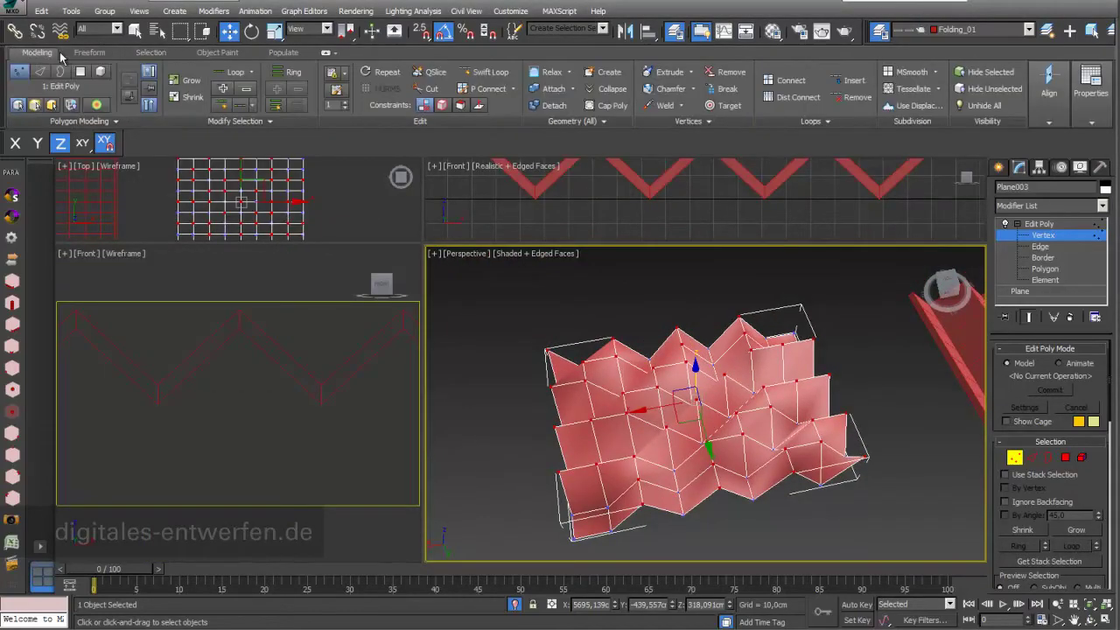
pyautogui.moveTo(1106, 92)
pyautogui.click(1096, 140)
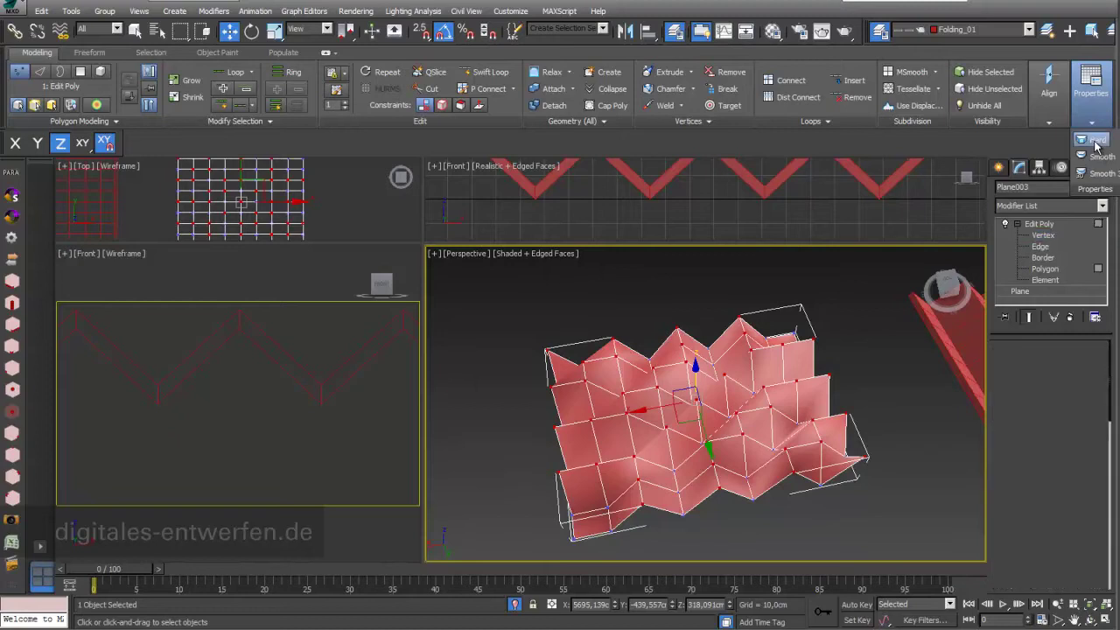
pyautogui.scroll(5, 755, 415)
pyautogui.scroll(-5, 755, 415)
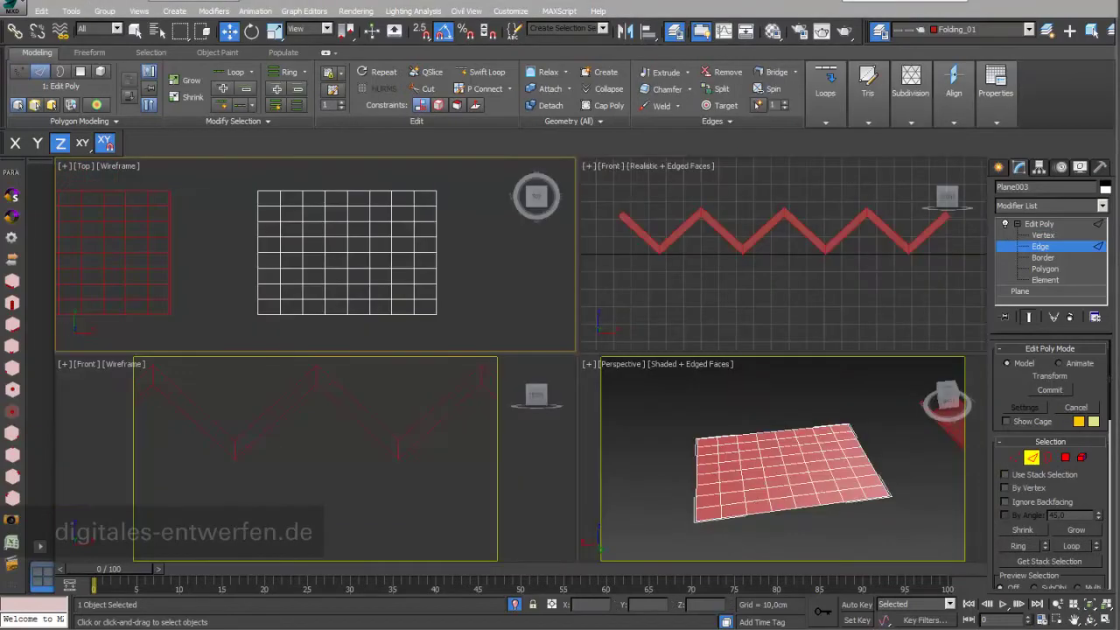
# Select every second lengthwise edge row on the flat plane, including both outer edges, by looping five edges at one end.
pyautogui.click(1044, 236)
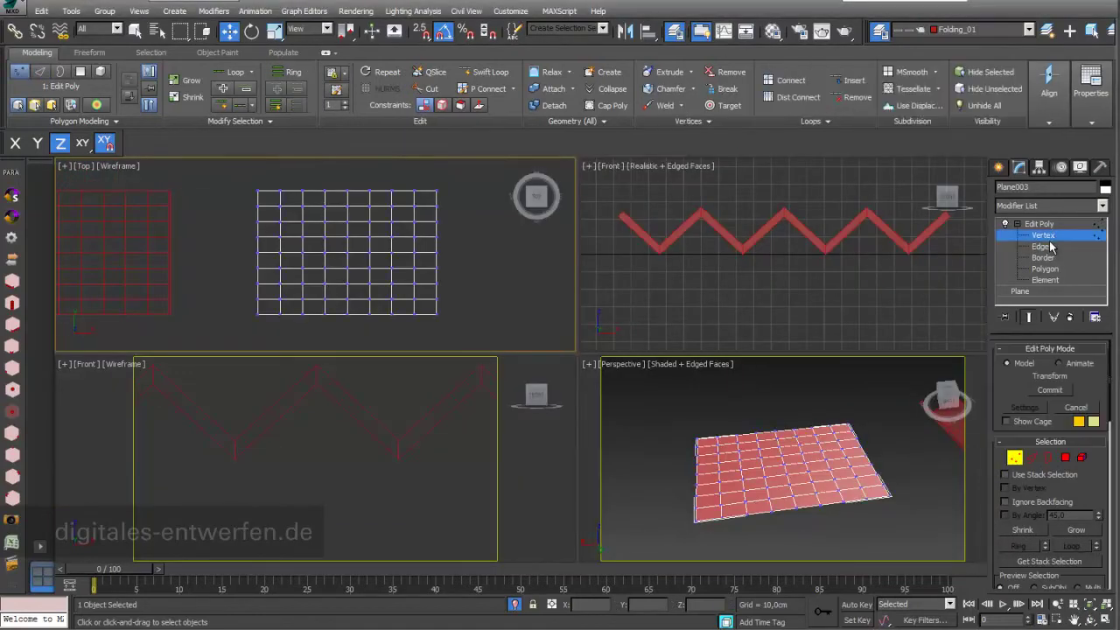
pyautogui.click(1041, 247)
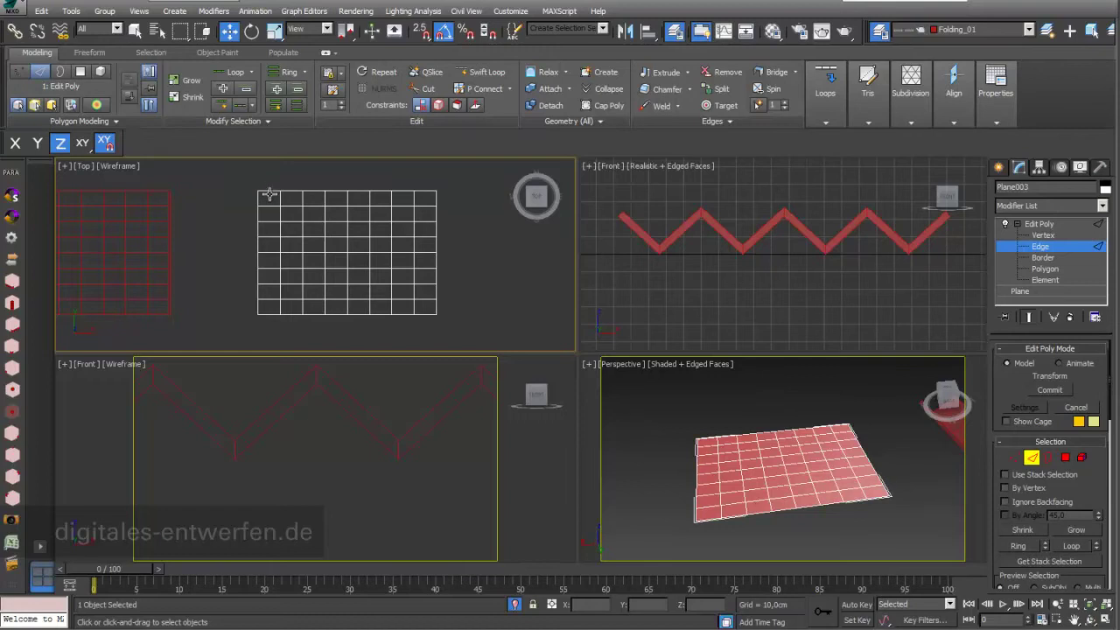
pyautogui.click(270, 190)
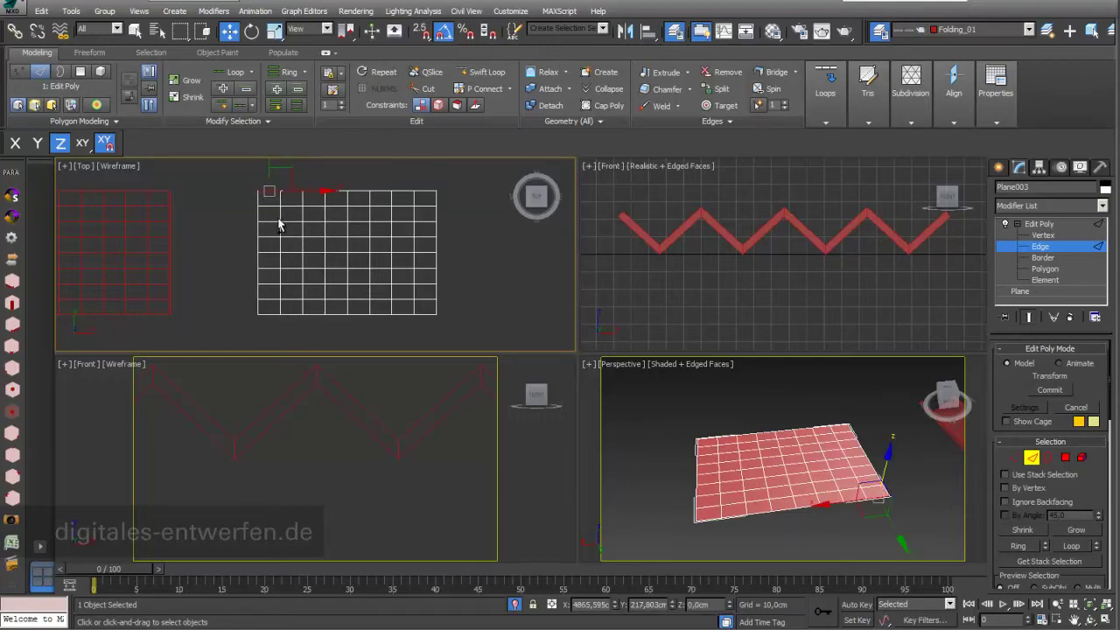
pyautogui.click(270, 226)
pyautogui.click(270, 252)
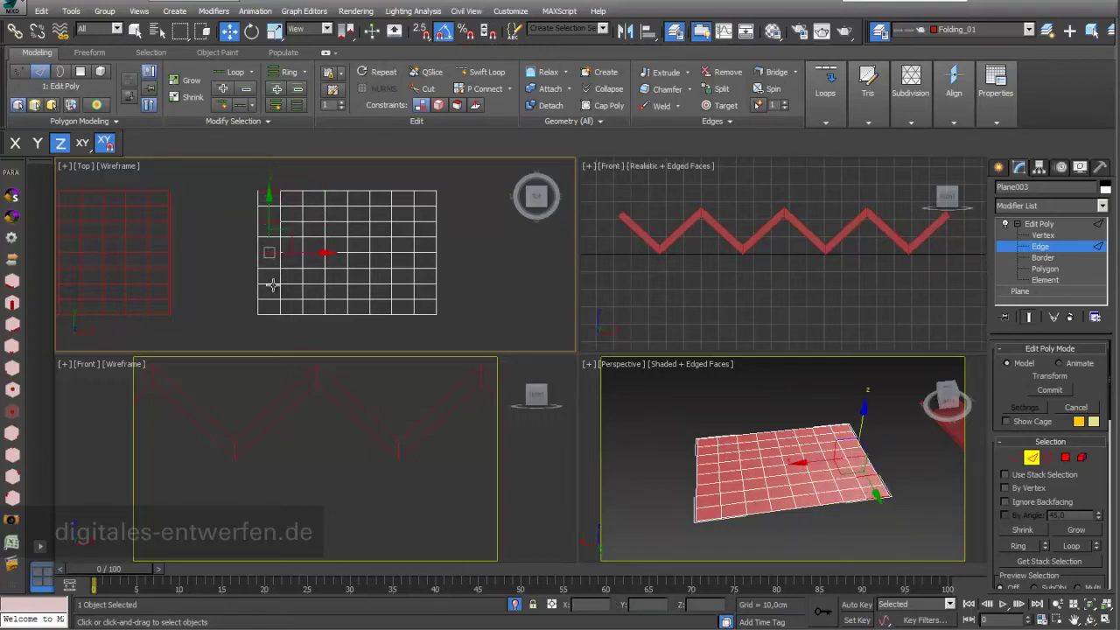
pyautogui.click(272, 284)
pyautogui.click(270, 315)
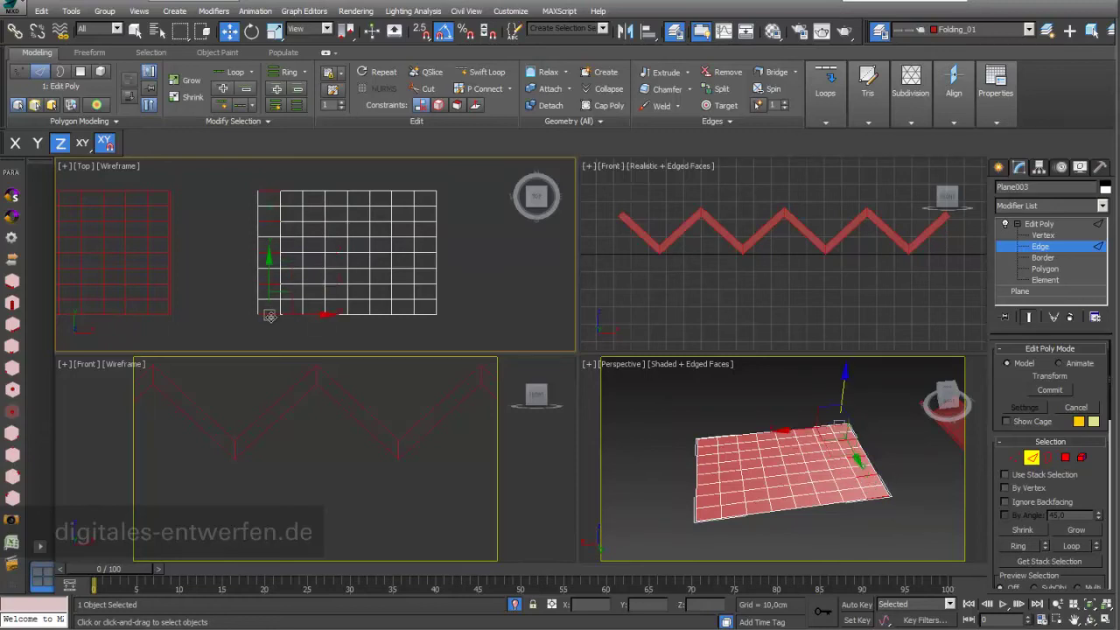
pyautogui.click(235, 74)
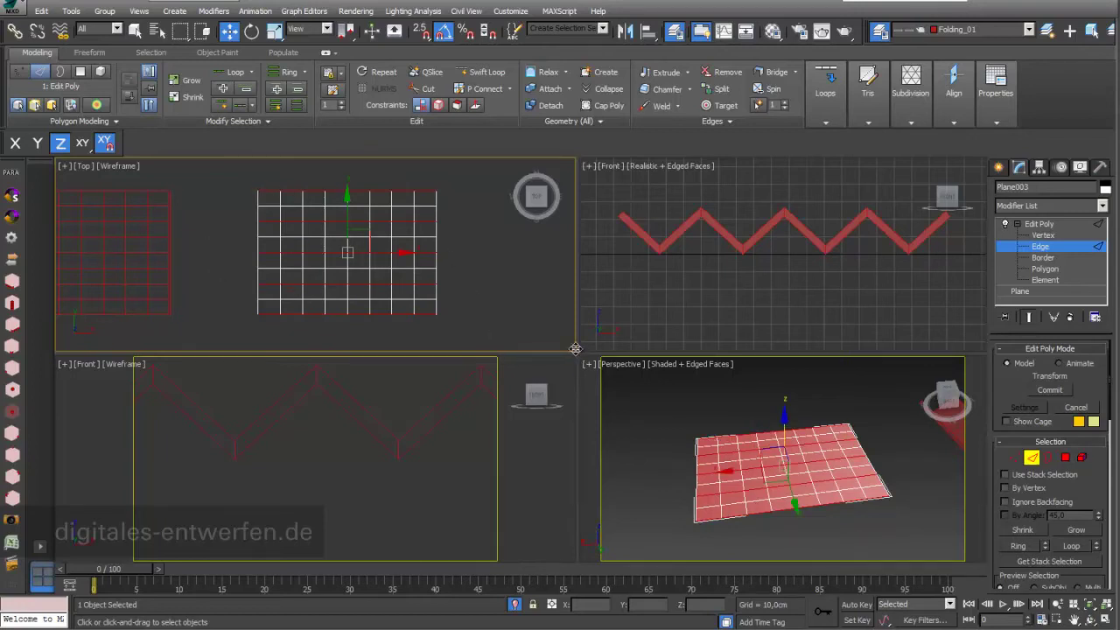
# Raise the selected edge rows along the Z axis to form a zigzag fold and view it from the end.
pyautogui.moveTo(576, 355); pyautogui.dragTo(474, 232)
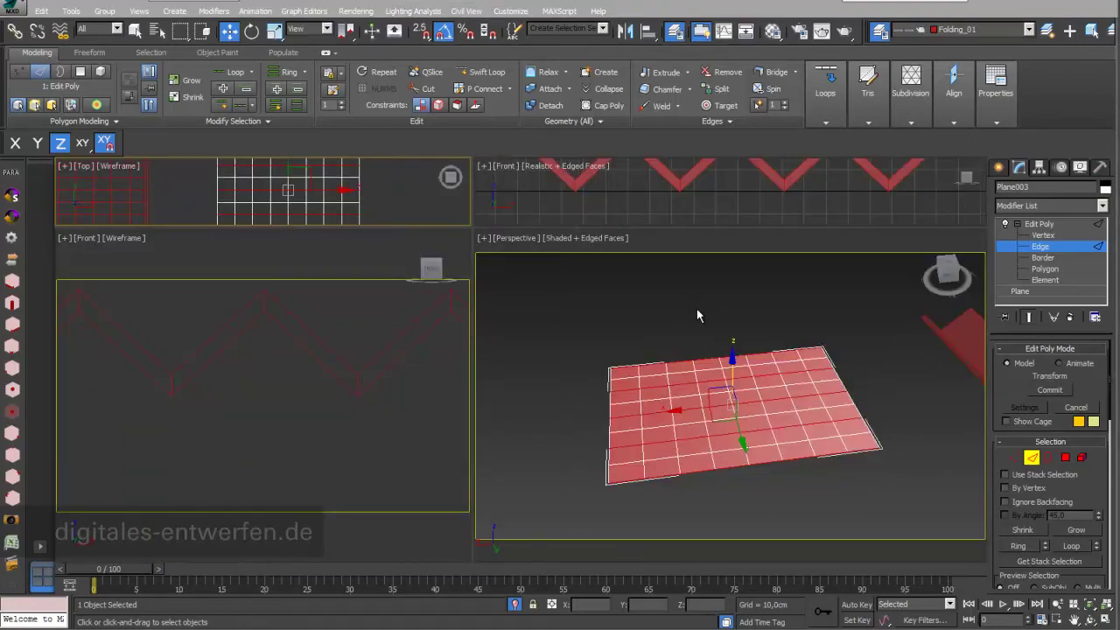
pyautogui.click(733, 362)
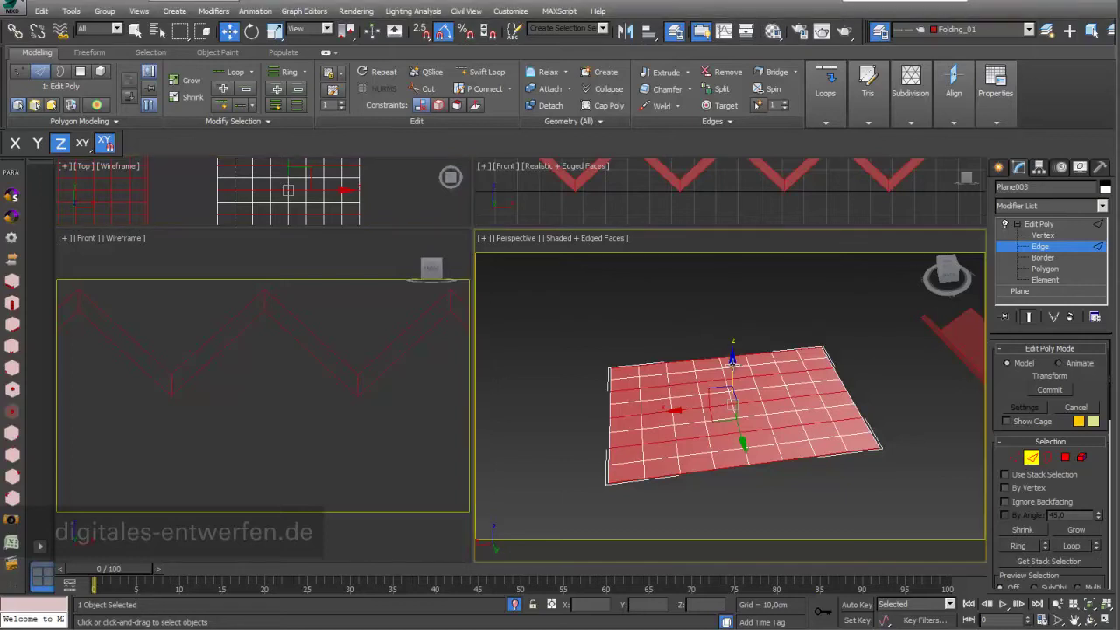
pyautogui.moveTo(733, 363); pyautogui.dragTo(732, 336)
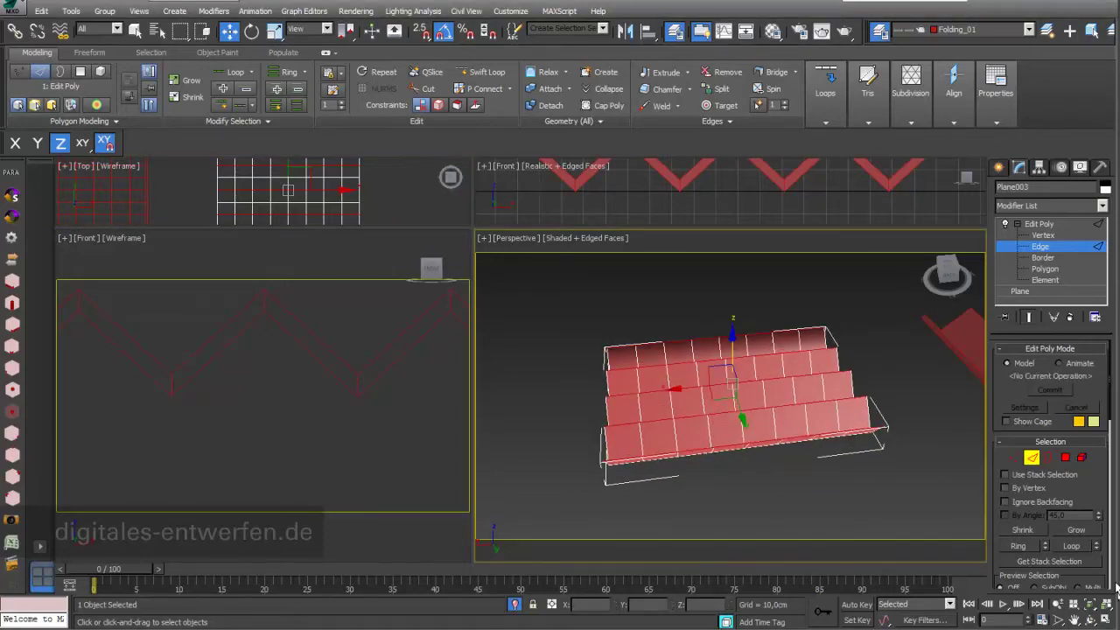
pyautogui.click(1088, 621)
pyautogui.moveTo(782, 428); pyautogui.dragTo(866, 408)
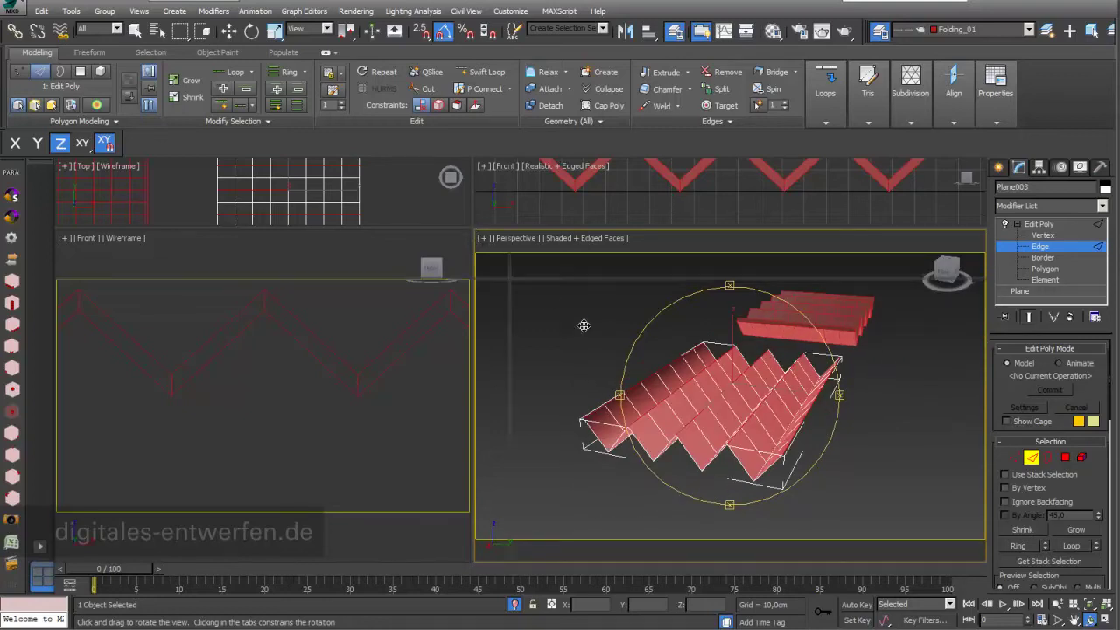
# Set both the length and width segments of the unmodified plane to 4 in an enlarged Top view.
pyautogui.moveTo(475, 232); pyautogui.dragTo(736, 405)
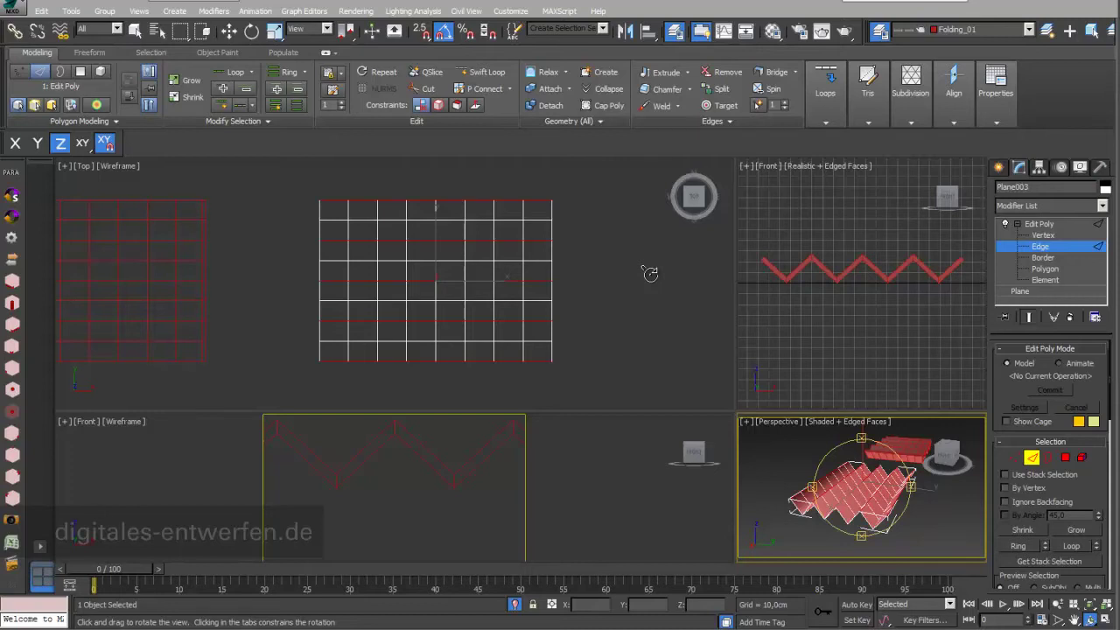
pyautogui.moveTo(608, 236); pyautogui.dragTo(428, 247)
pyautogui.moveTo(694, 196)
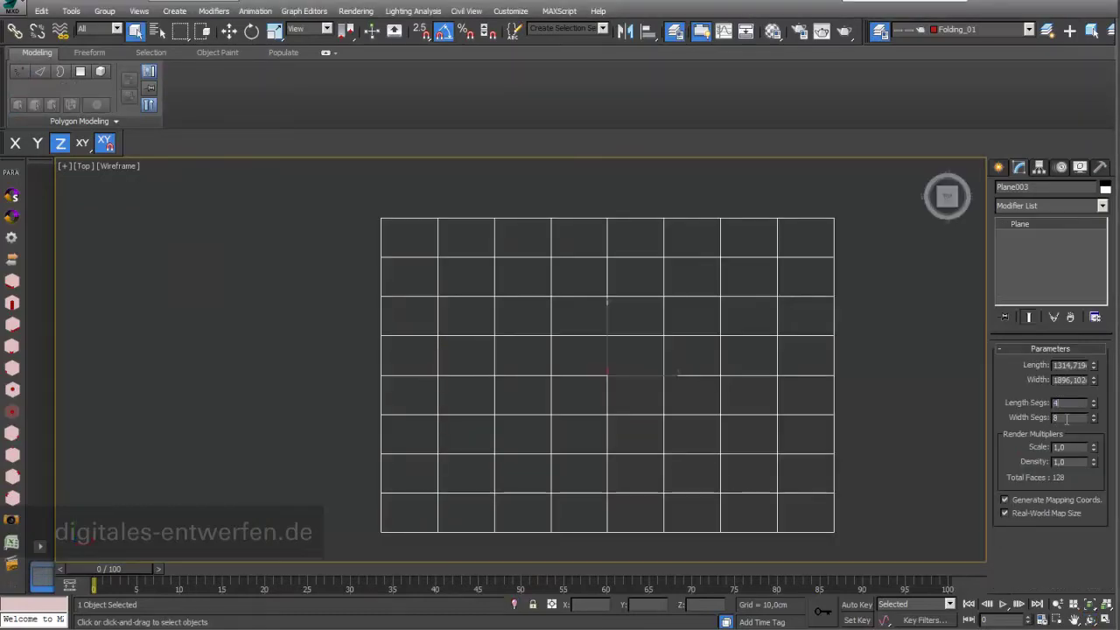
pyautogui.click(1065, 418)
pyautogui.press('Return')
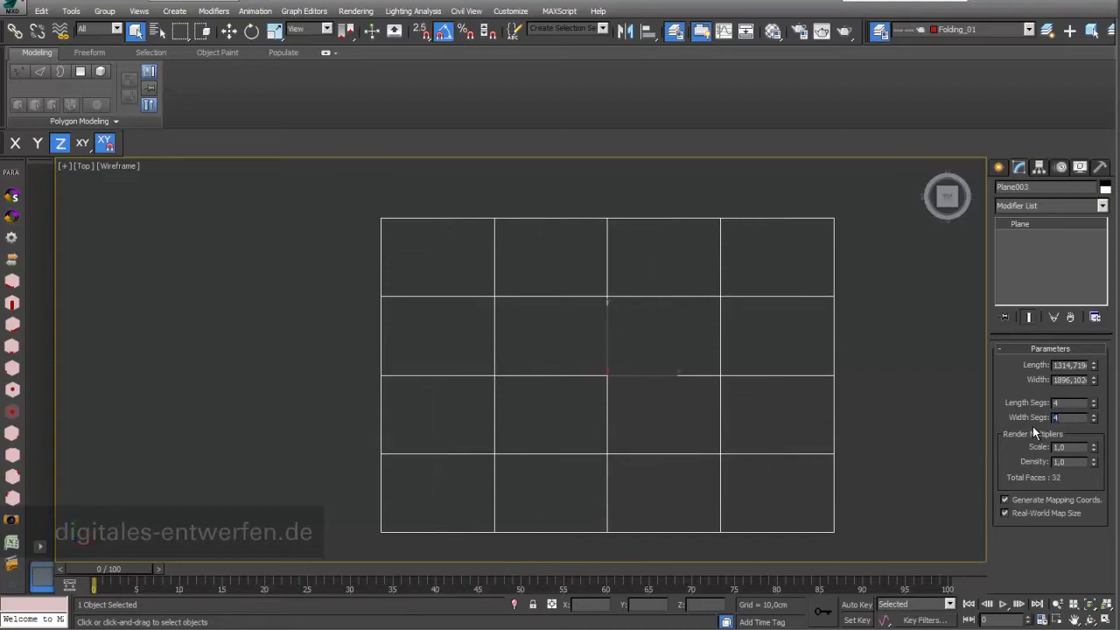
# Add a Tessellate modifier to the four-by-four segment plane.
pyautogui.click(1102, 205)
pyautogui.moveTo(1104, 230); pyautogui.dragTo(1105, 490)
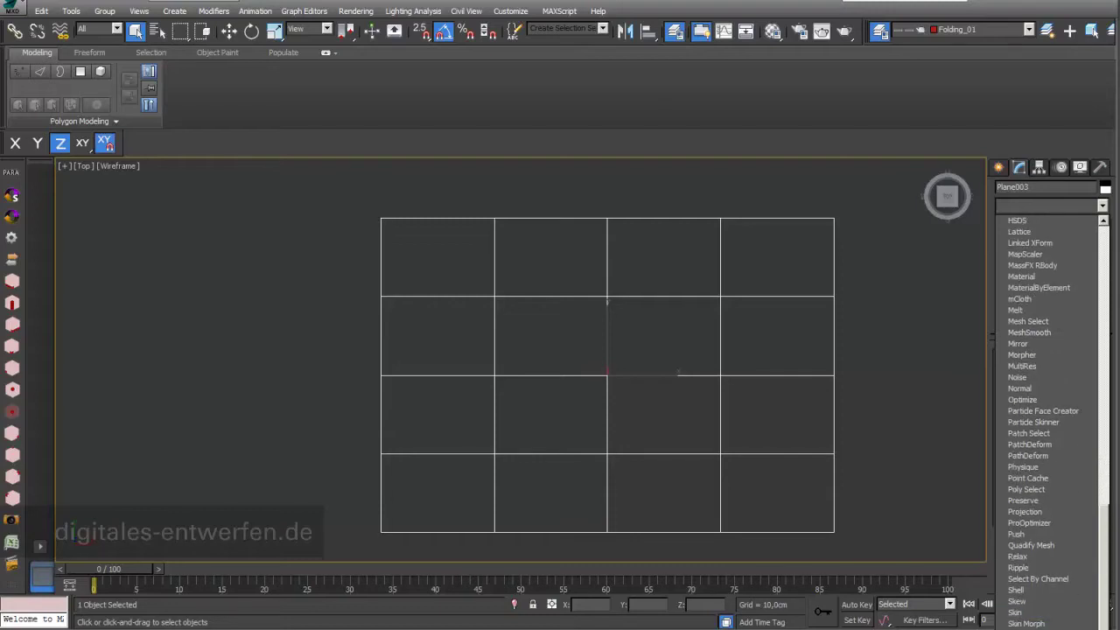
pyautogui.press('t')
pyautogui.press('t')
pyautogui.press('Return')
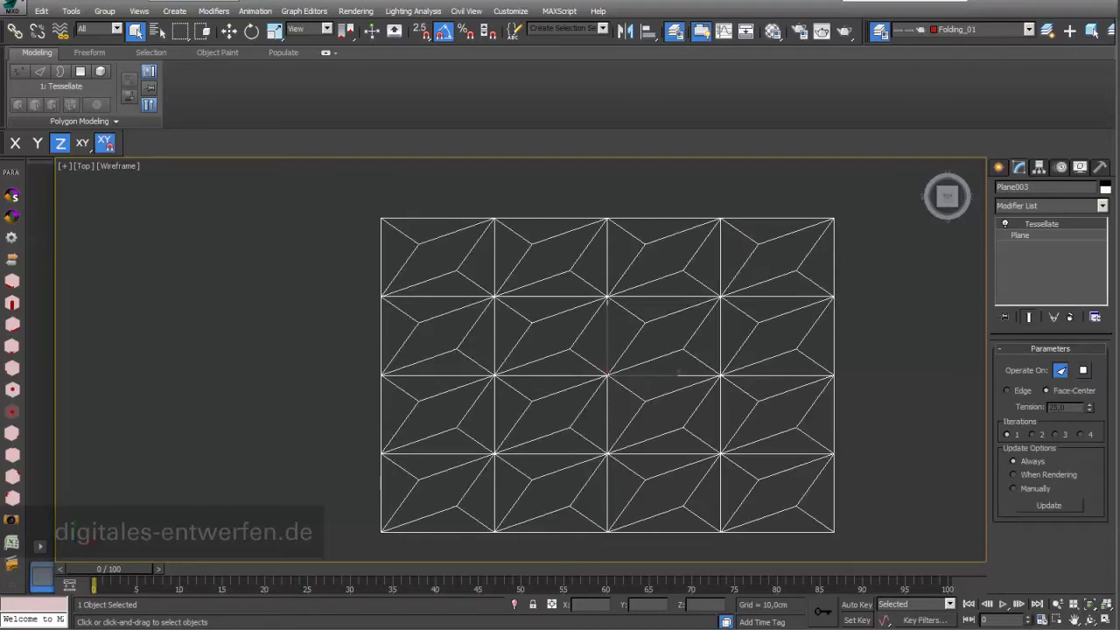
# Set the Tessellate modifier to operate on polygons instead of triangular faces, viewing the plane at an angle.
pyautogui.click(1091, 621)
pyautogui.moveTo(570, 392); pyautogui.dragTo(358, 317)
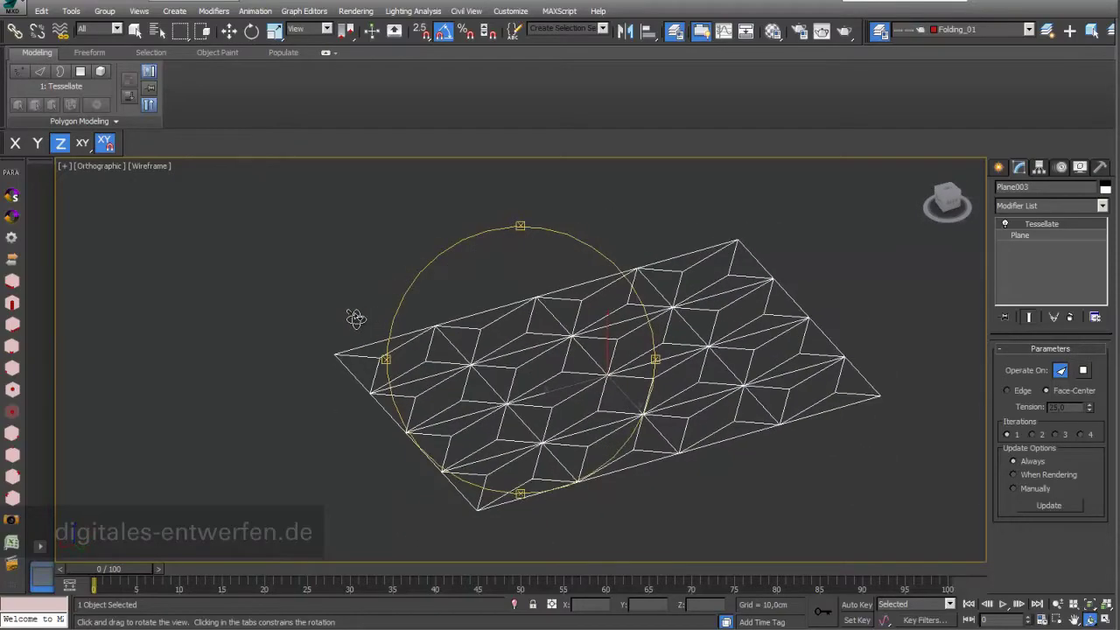
pyautogui.click(1083, 371)
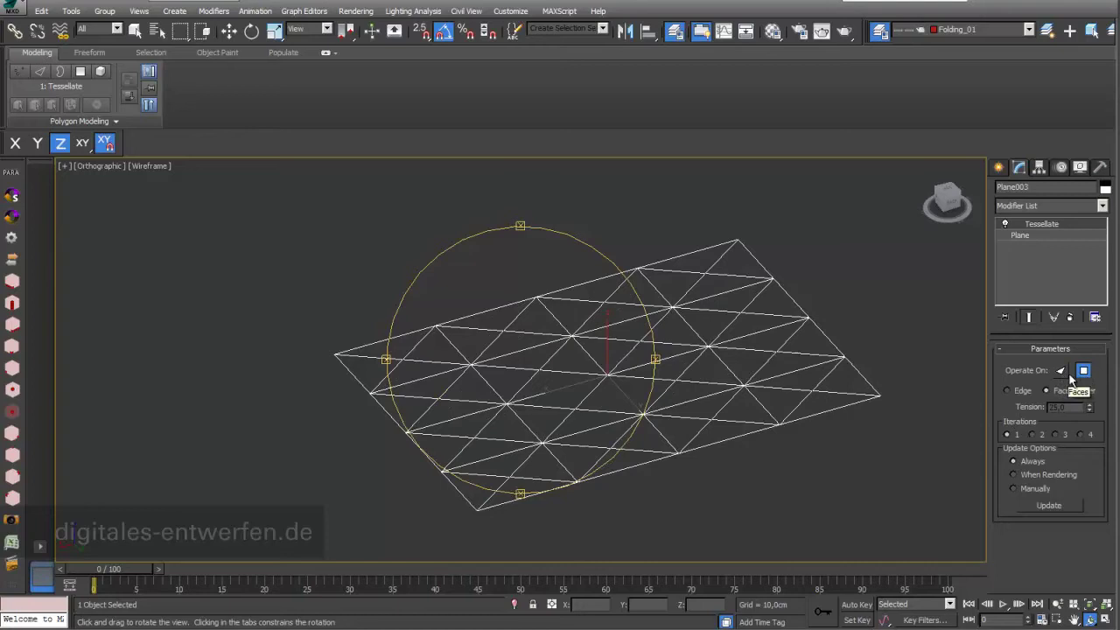
# Set the Tessellate modifier to operate on triangular faces, try 2 iterations and return to 1.
pyautogui.click(1063, 371)
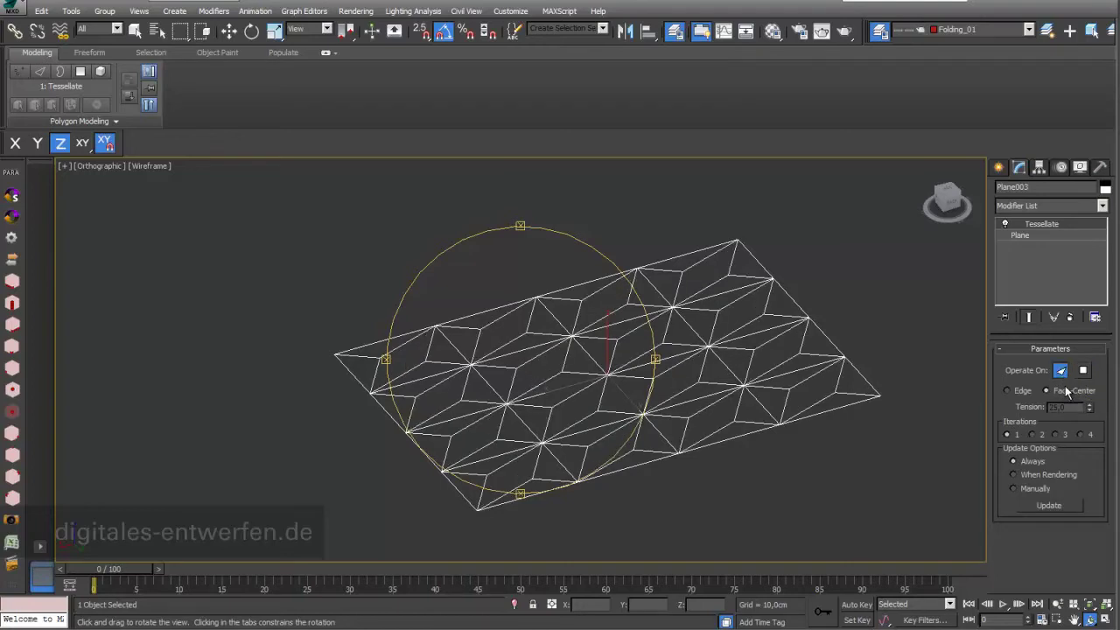
pyautogui.click(1030, 432)
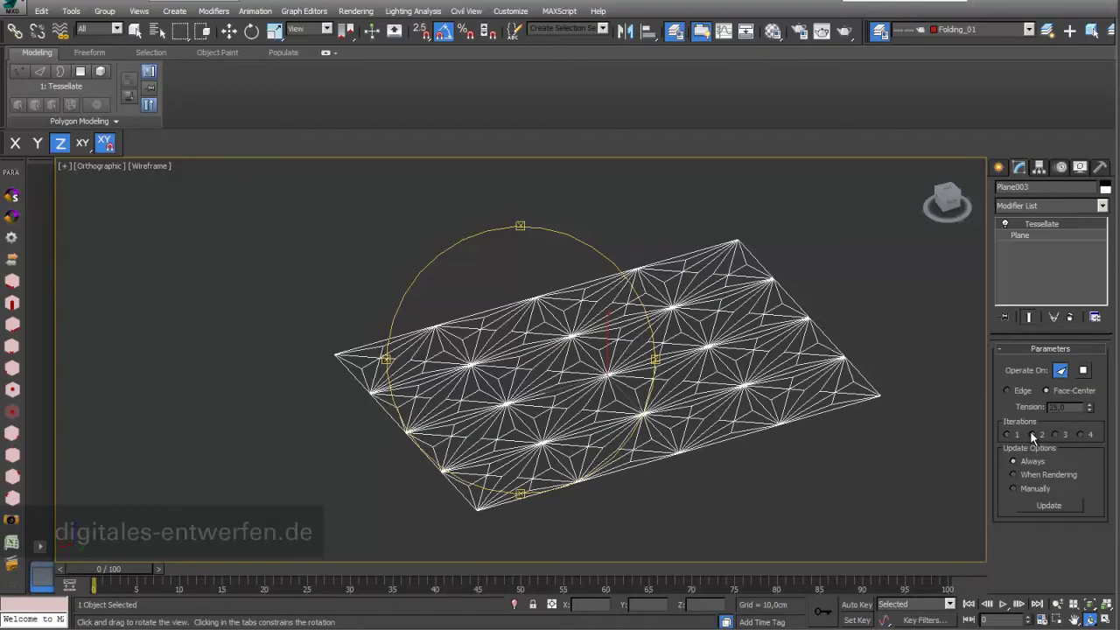
pyautogui.click(1007, 434)
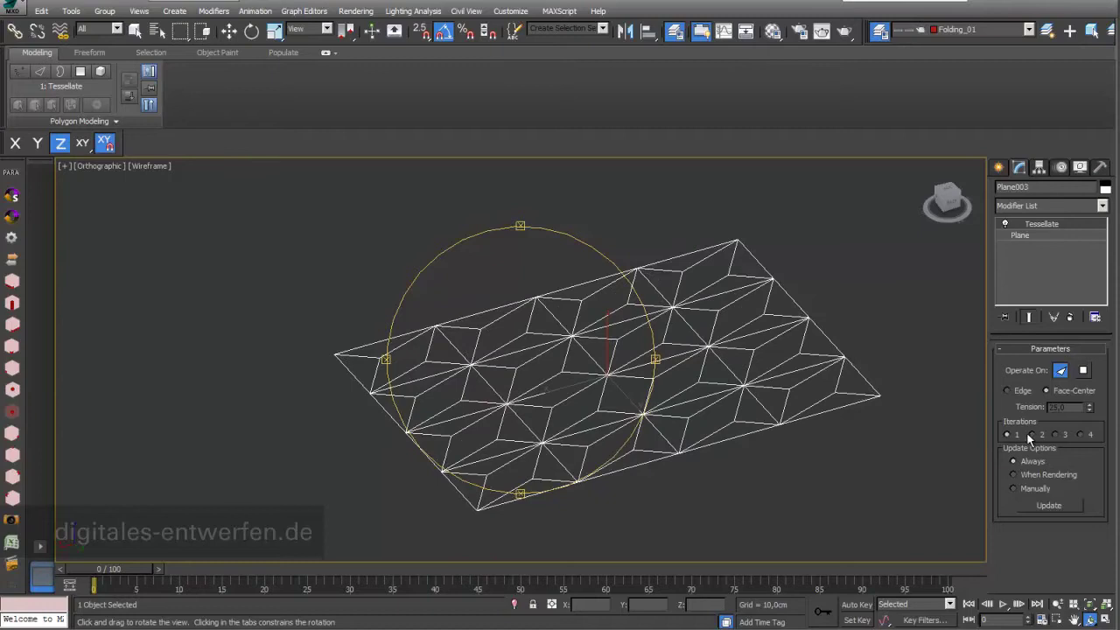
# Try edge-based tessellation with a tension of 0 and return the modifier to Face-Center.
pyautogui.click(1006, 391)
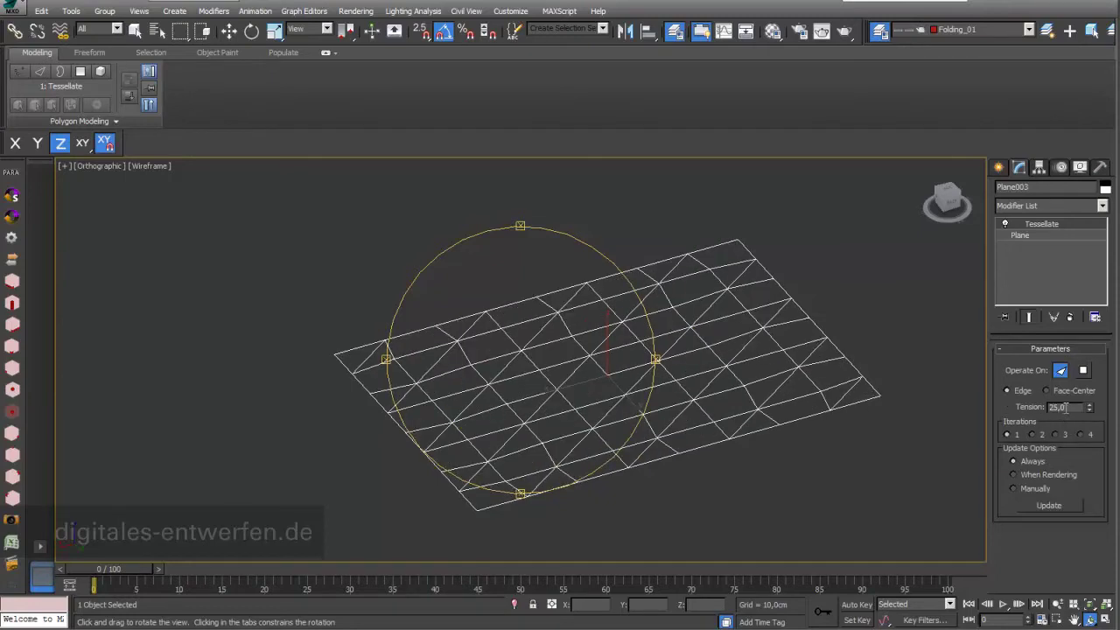
pyautogui.doubleClick(1065, 407)
pyautogui.write('0')
pyautogui.press('Return')
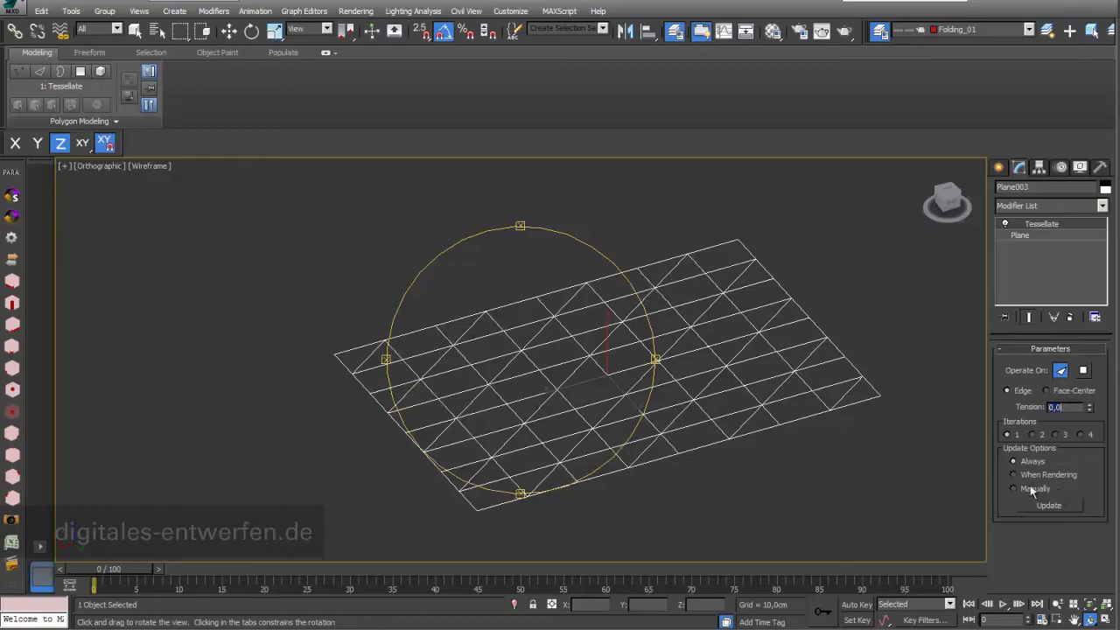
pyautogui.click(1046, 390)
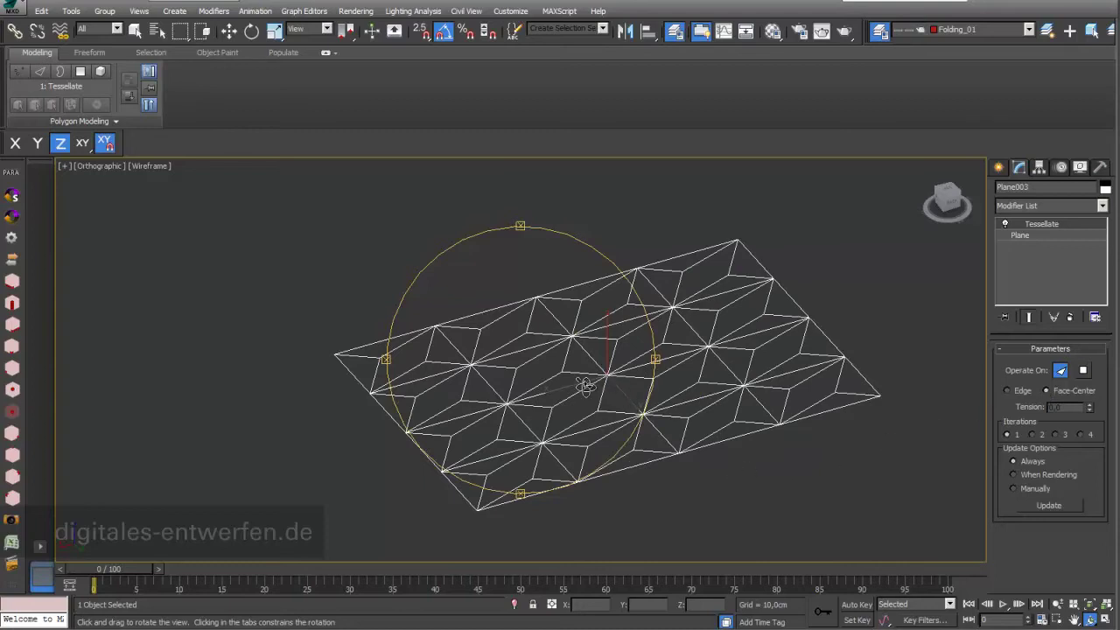
# Add an Edit Poly modifier above the Tessellate modifier on the plane.
pyautogui.moveTo(586, 387); pyautogui.dragTo(901, 316)
pyautogui.press('w')
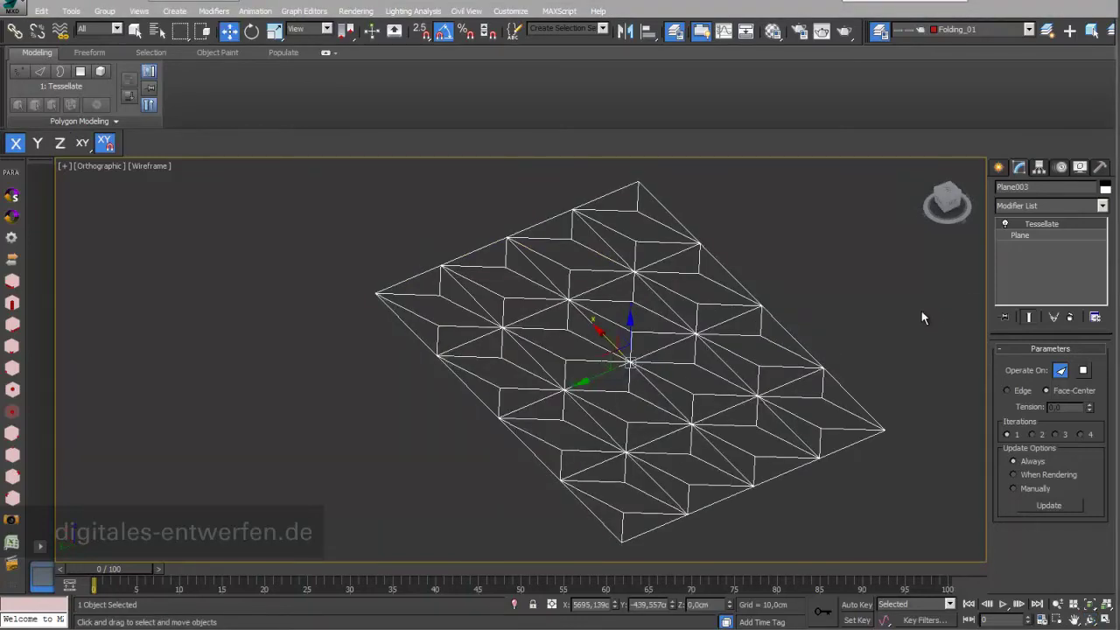
pyautogui.click(1101, 206)
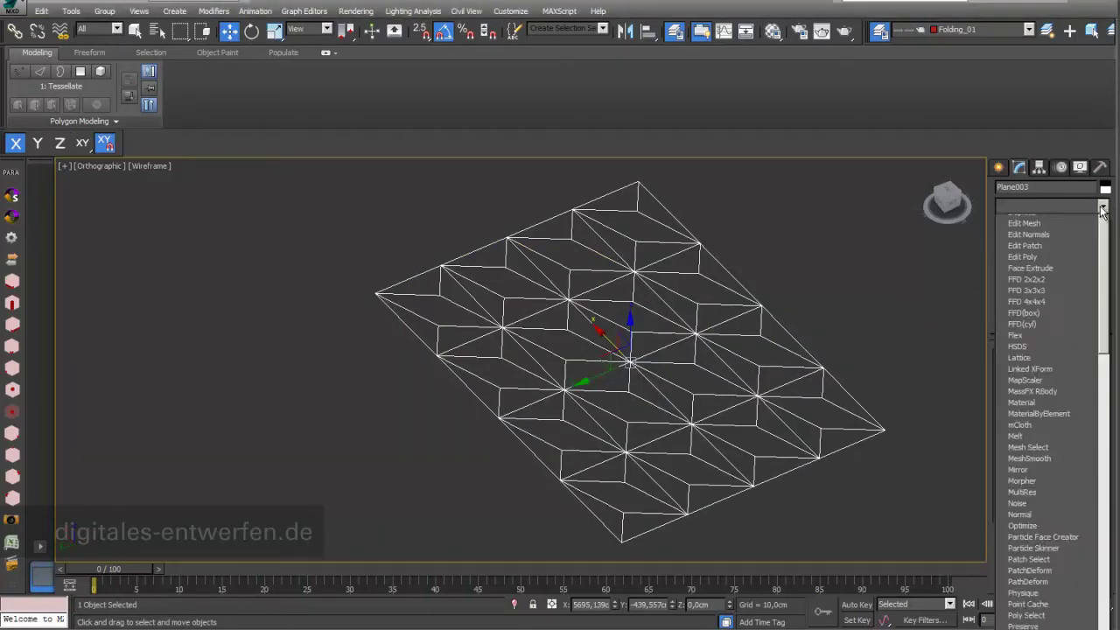
pyautogui.scroll(9, 1050, 394)
pyautogui.scroll(-4, 1058, 420)
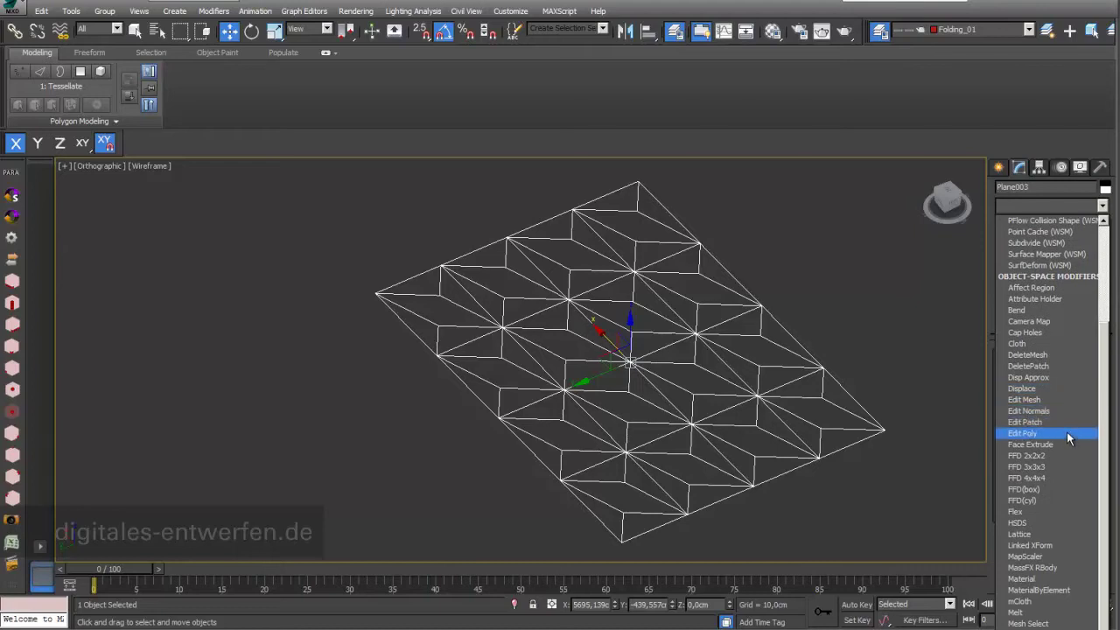
pyautogui.click(1067, 433)
# In Top view, select one inner vertex column per grid column, alternating right-hand and left-hand face-center vertices, 16 vertices in all.
pyautogui.click(1018, 224)
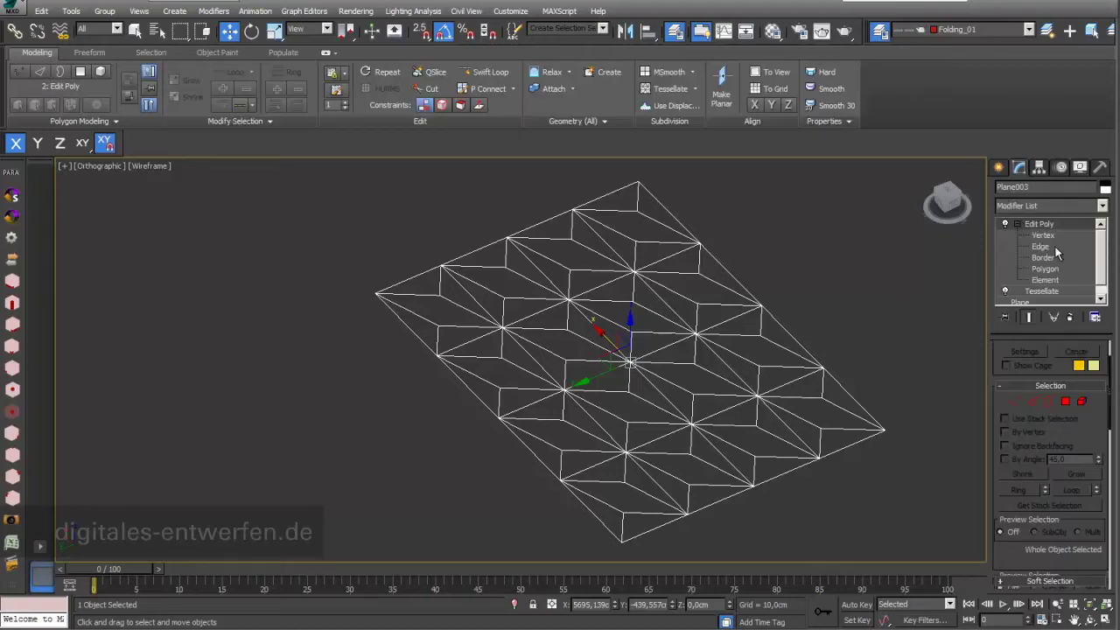
pyautogui.click(1042, 235)
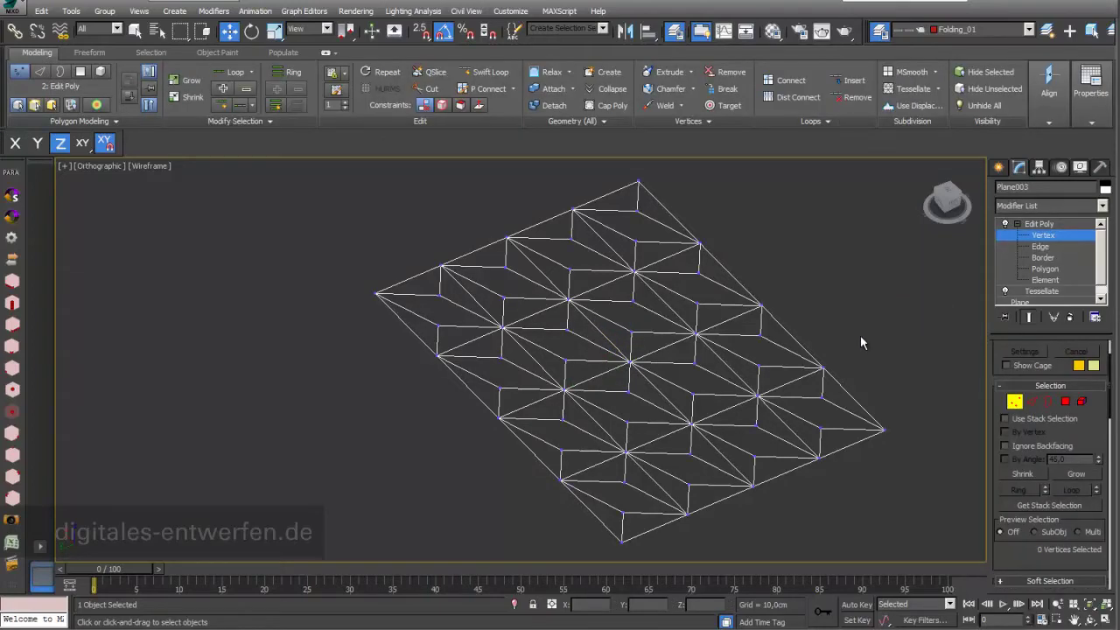
pyautogui.press('t')
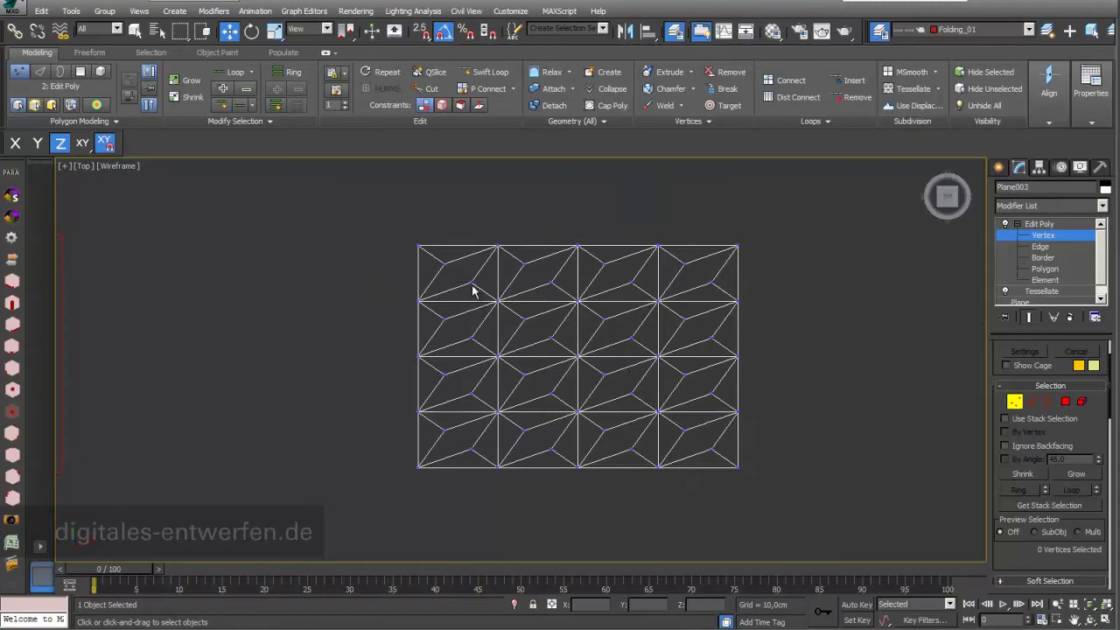
pyautogui.moveTo(461, 260); pyautogui.dragTo(486, 486)
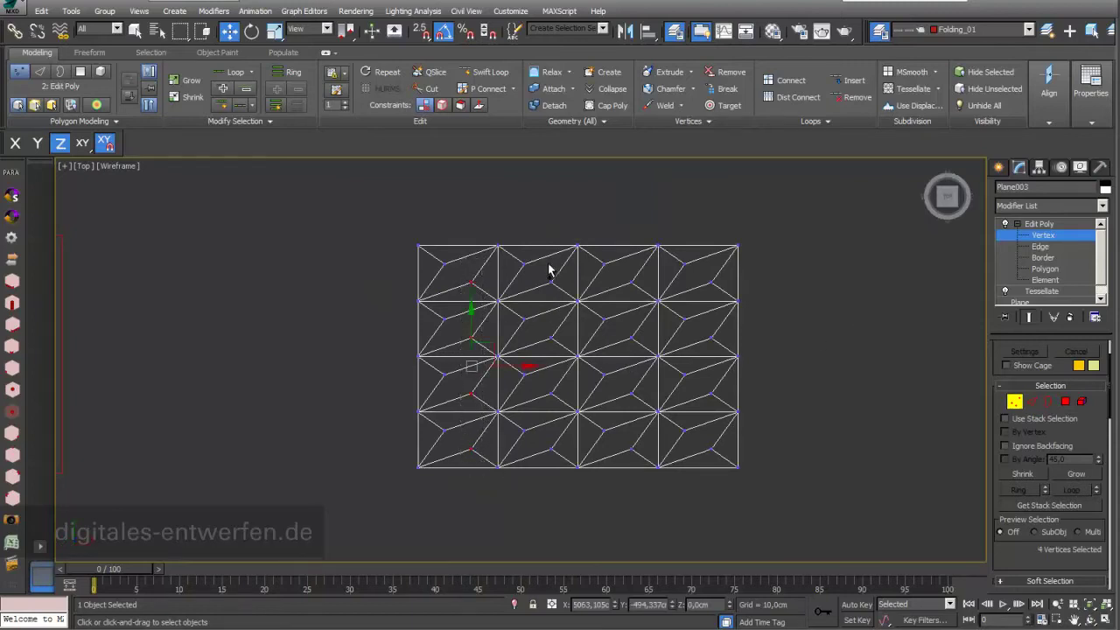
pyautogui.keyDown('ctrl'); pyautogui.moveTo(516, 245); pyautogui.dragTo(545, 506); pyautogui.keyUp('ctrl')
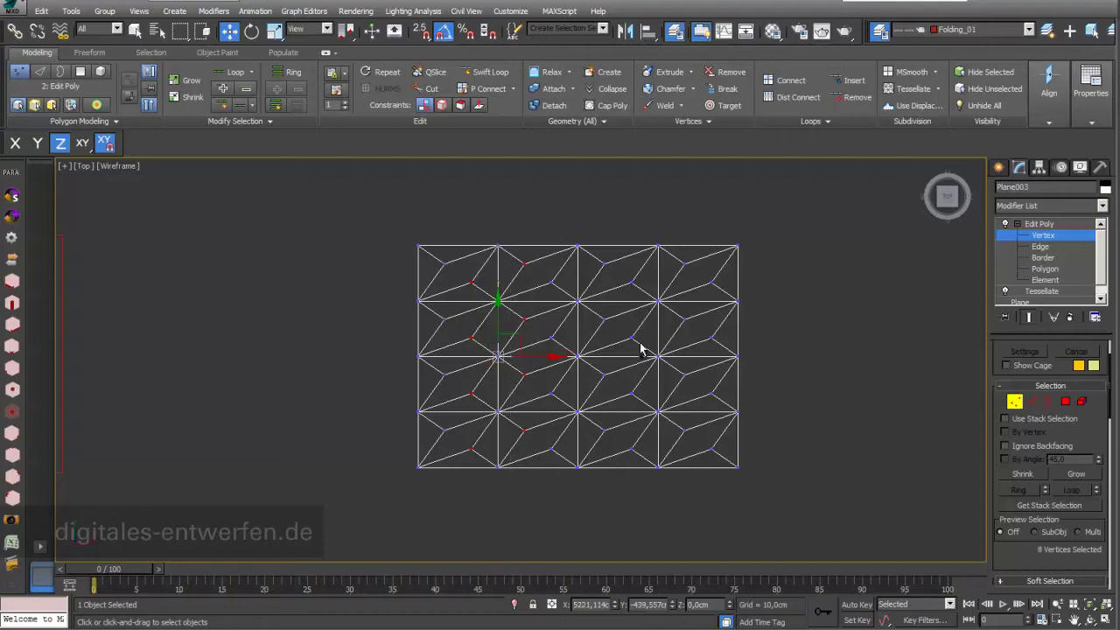
pyautogui.keyDown('ctrl'); pyautogui.moveTo(623, 238); pyautogui.dragTo(652, 490); pyautogui.keyUp('ctrl')
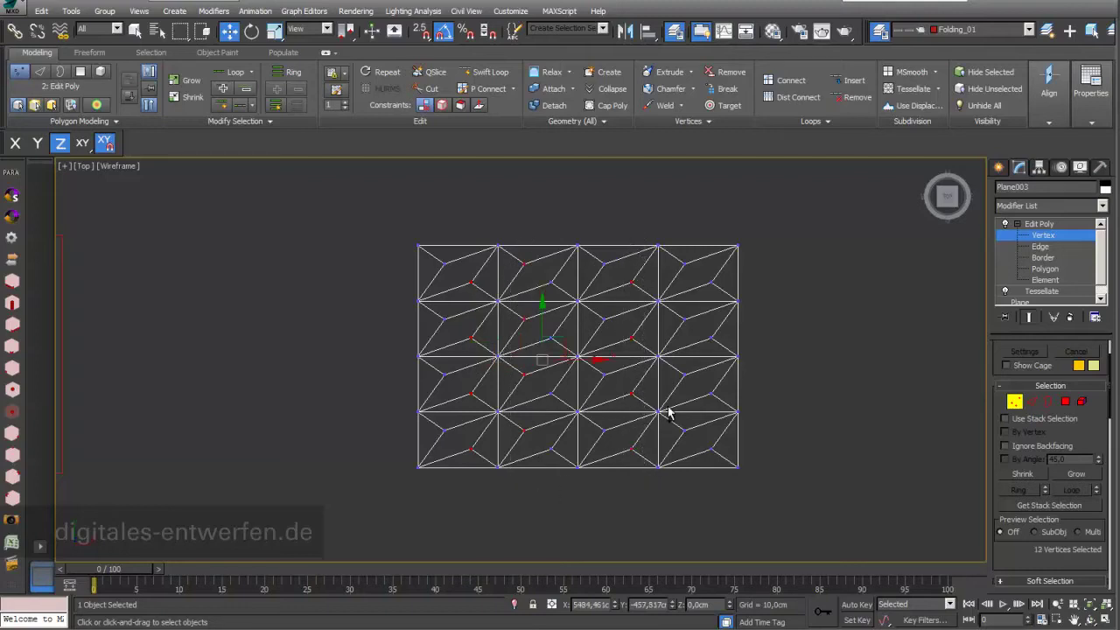
pyautogui.keyDown('ctrl'); pyautogui.moveTo(674, 230); pyautogui.dragTo(698, 496); pyautogui.keyUp('ctrl')
# Raise the selected face-center vertices about 166 cm along the Z axis from an angled view.
pyautogui.click(1090, 620)
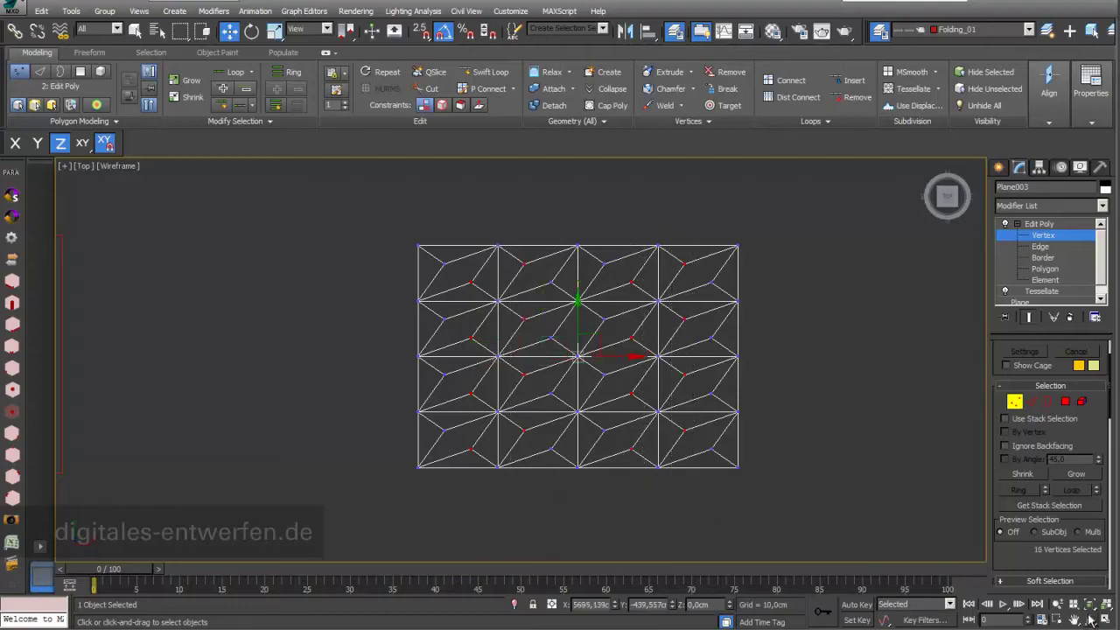
pyautogui.moveTo(527, 380); pyautogui.dragTo(468, 197)
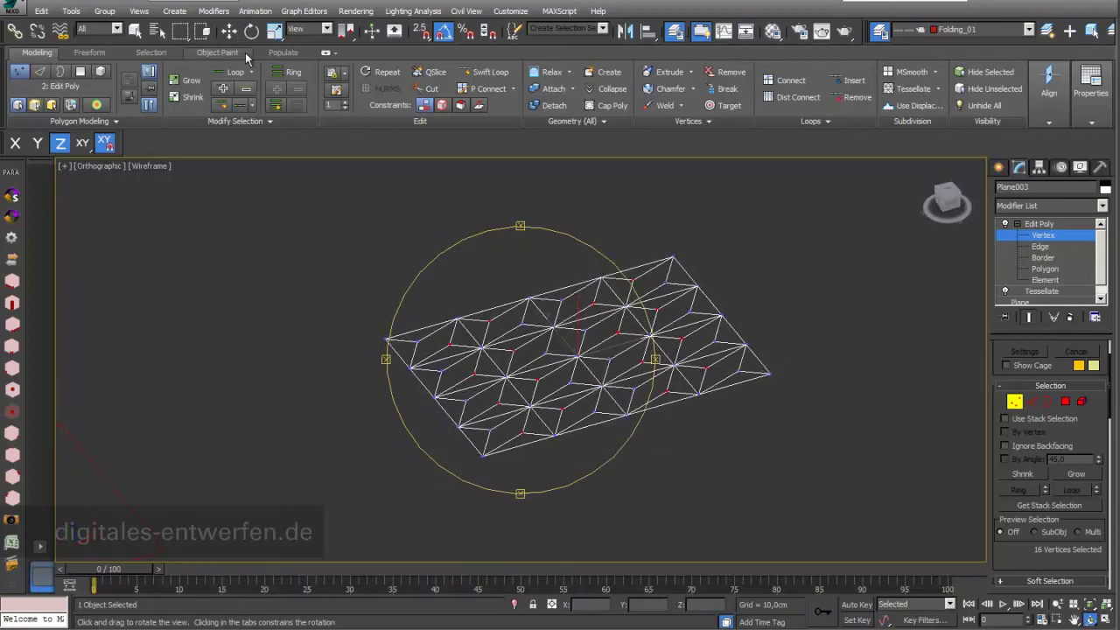
pyautogui.click(226, 32)
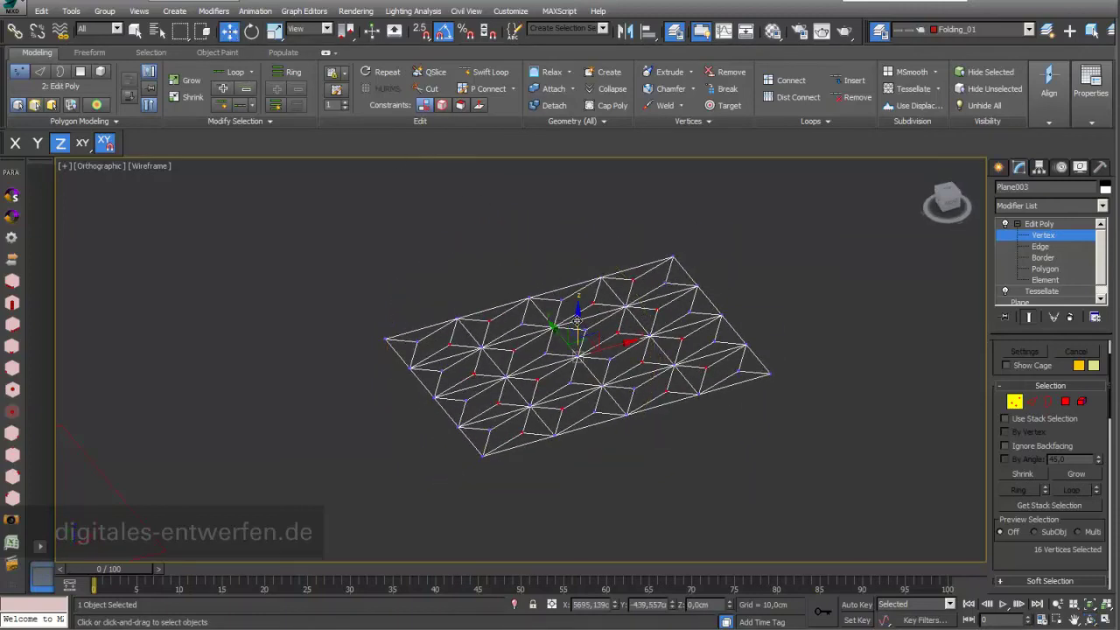
pyautogui.moveTo(577, 320); pyautogui.dragTo(628, 302)
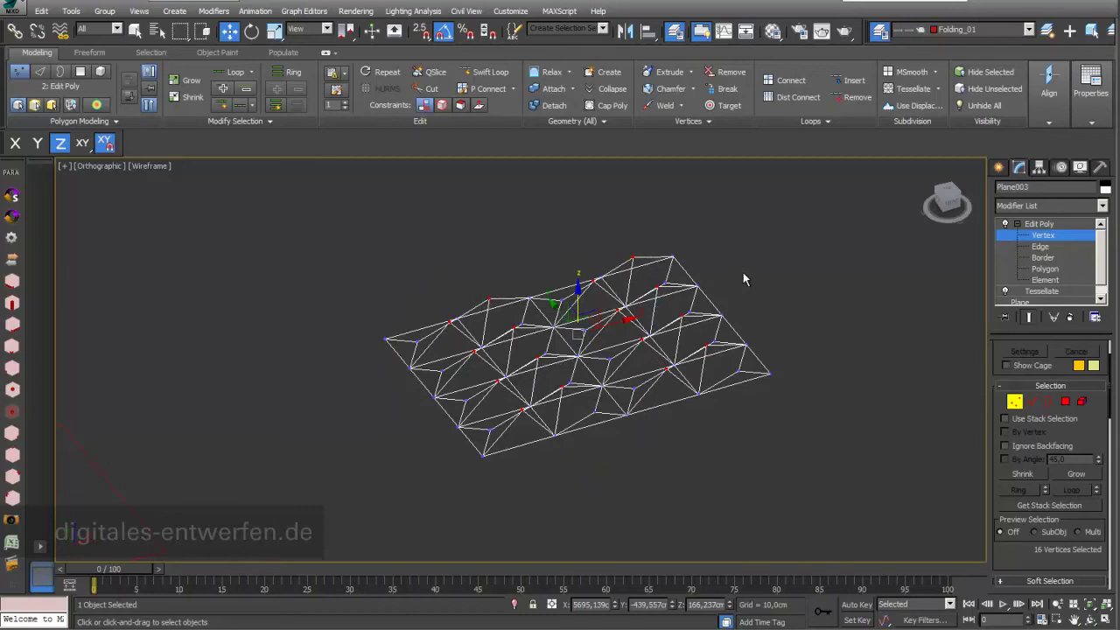
# Display the folded plane shaded and apply Hard smoothing so its facets have crisp edges.
pyautogui.press('F3')
pyautogui.click(1091, 122)
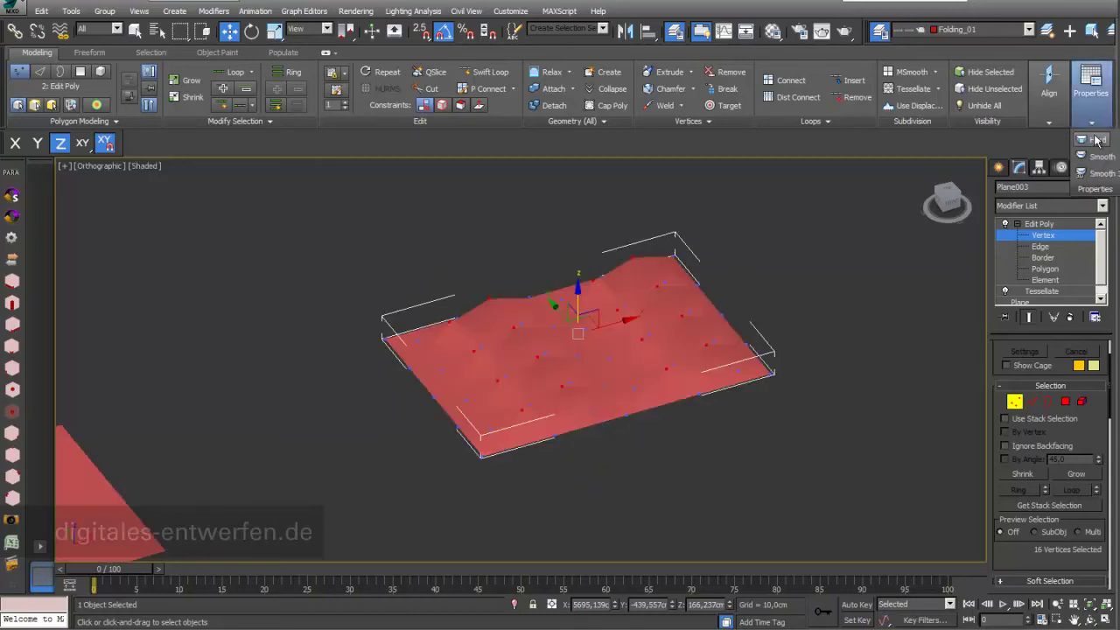
pyautogui.click(1096, 140)
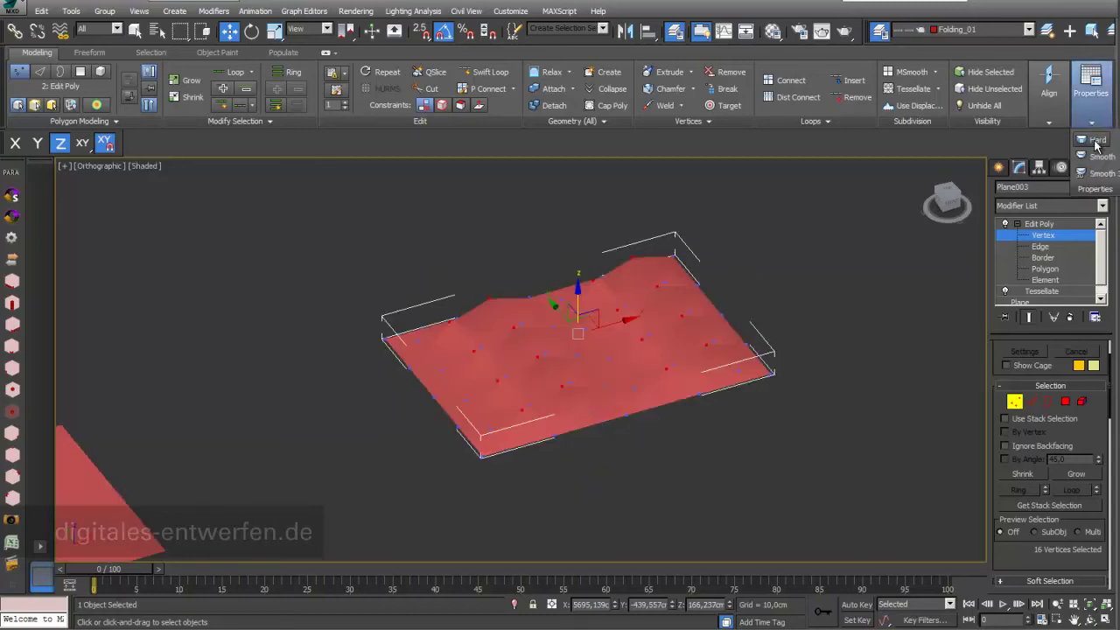
pyautogui.click(1091, 620)
pyautogui.moveTo(585, 383)
pyautogui.mouseDown()
pyautogui.moveTo(595, 408)
pyautogui.moveTo(656, 420)
pyautogui.moveTo(806, 359)
pyautogui.moveTo(569, 398)
pyautogui.mouseUp()
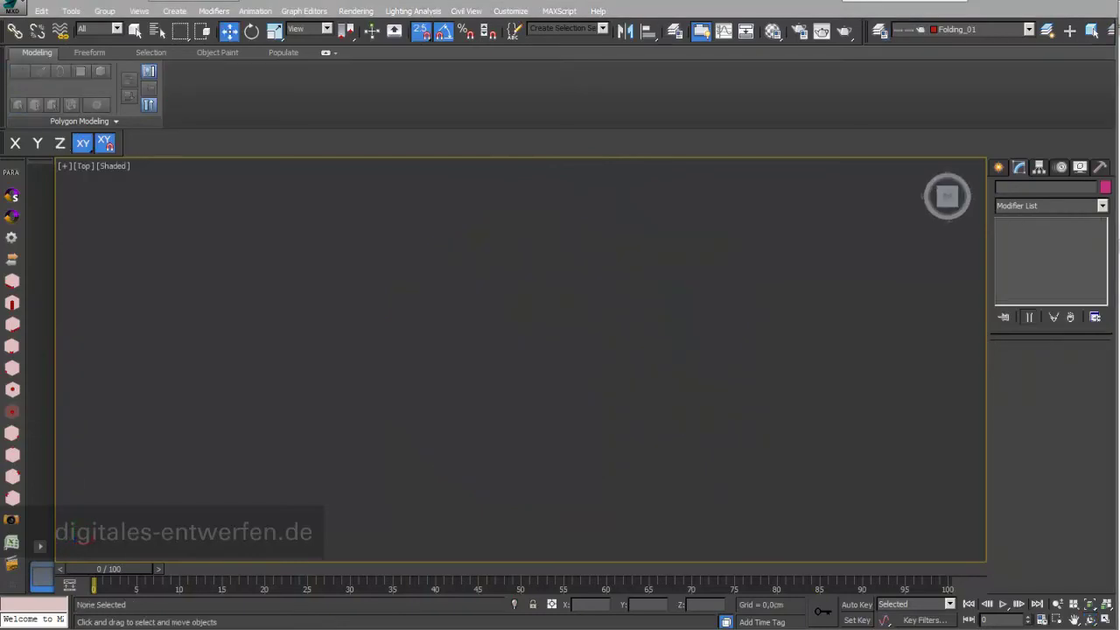
# Draw a rectangle spline about 5931 cm long and 9196 cm wide in the Top view.
pyautogui.click(999, 168)
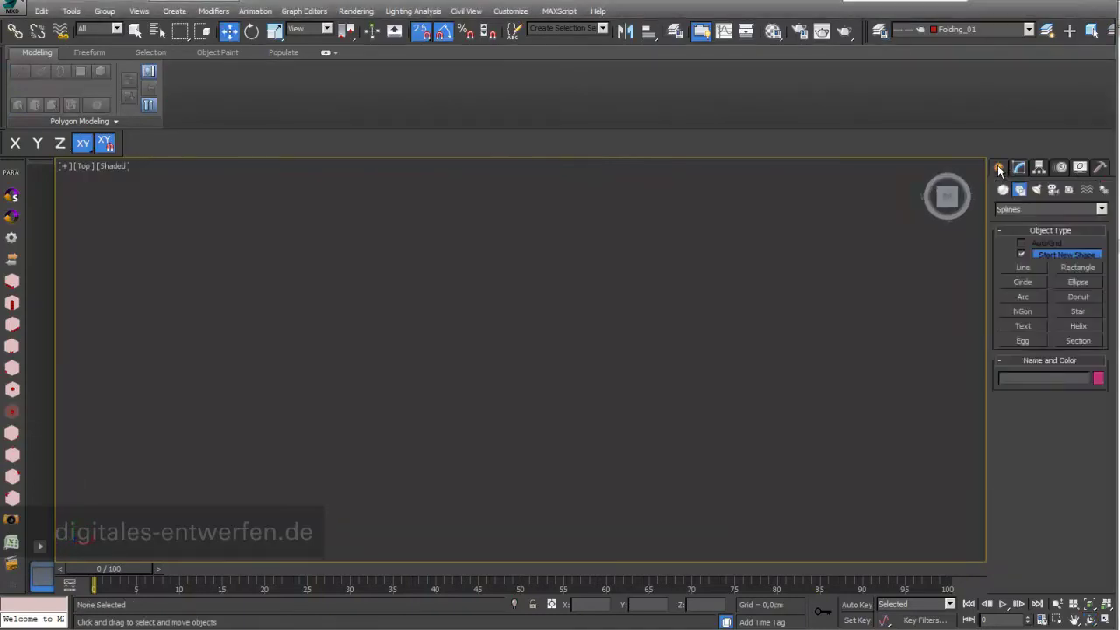
pyautogui.click(1077, 271)
pyautogui.moveTo(335, 247); pyautogui.dragTo(745, 513)
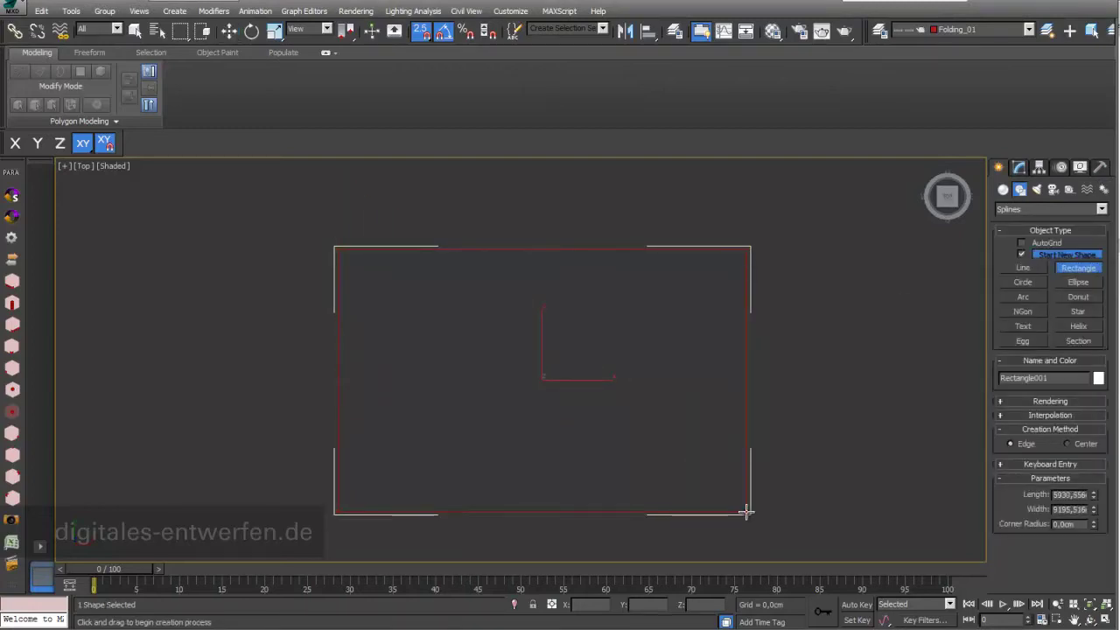
# Add an Edit Spline modifier to the rectangle.
pyautogui.click(1020, 167)
pyautogui.click(1102, 206)
pyautogui.scroll(-8, 1067, 394)
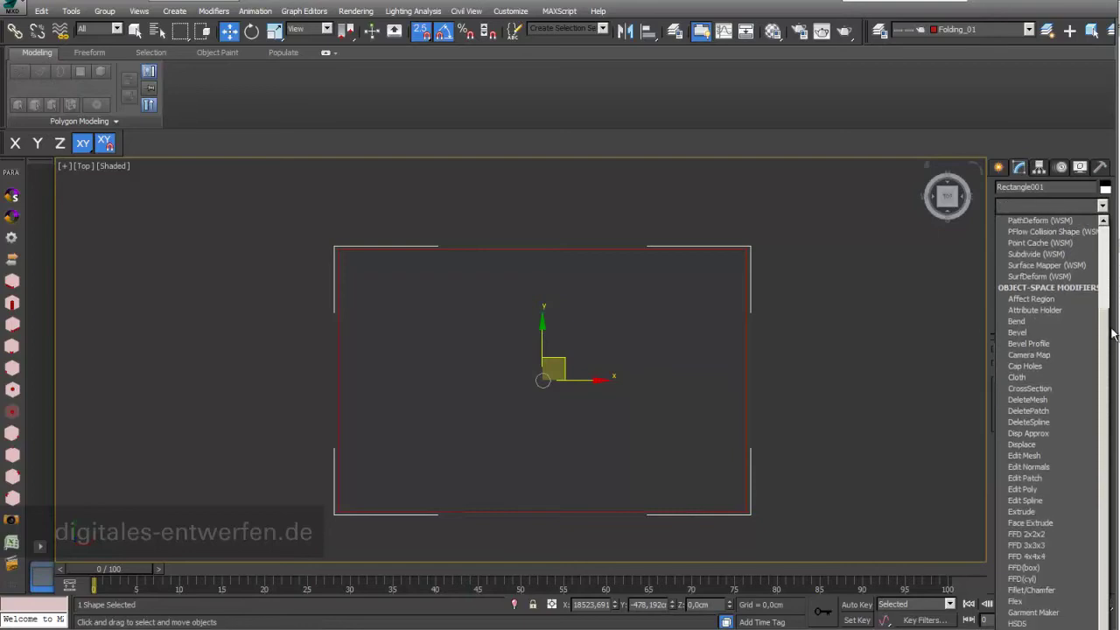
pyautogui.click(1074, 423)
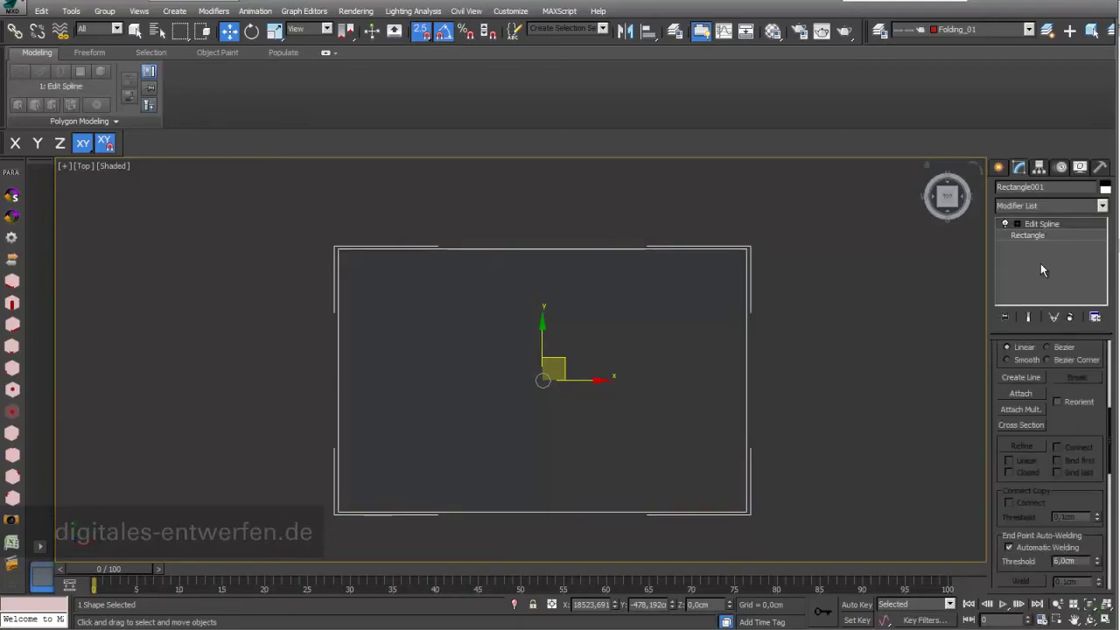
# Divide the rectangle's upper segment with 3 evenly spaced vertices.
pyautogui.click(1016, 224)
pyautogui.click(1046, 245)
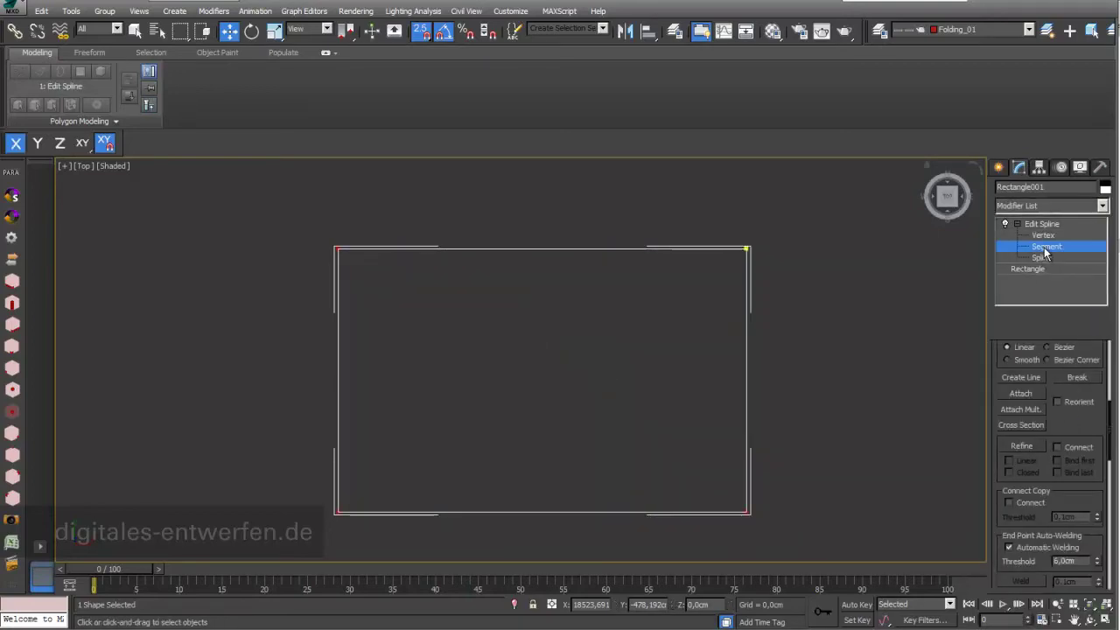
pyautogui.click(550, 248)
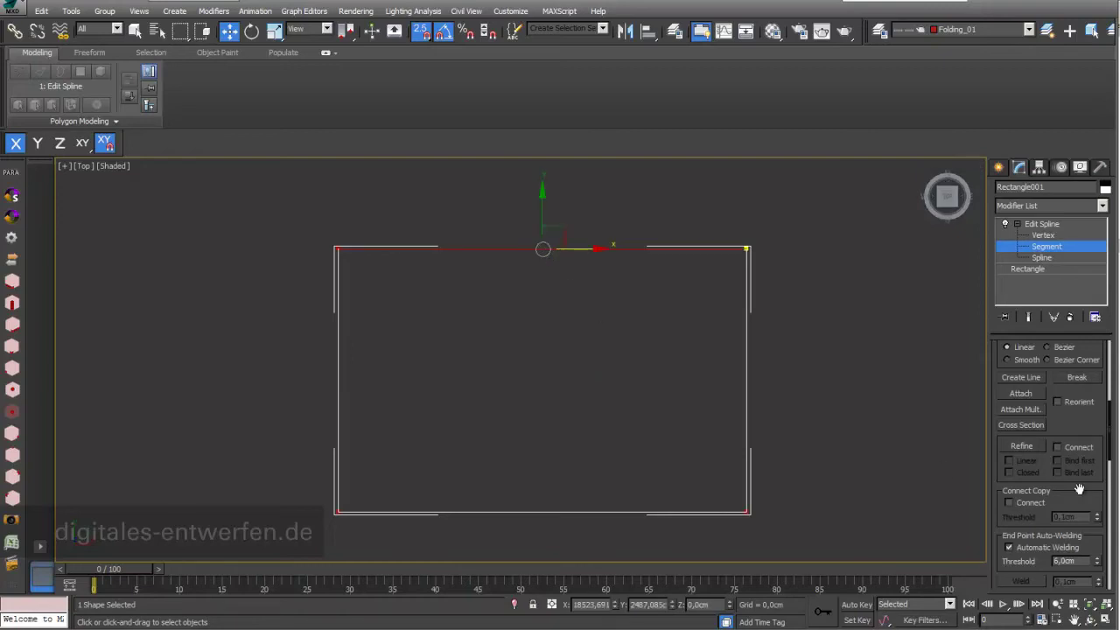
pyautogui.moveTo(1073, 494); pyautogui.dragTo(1029, 58)
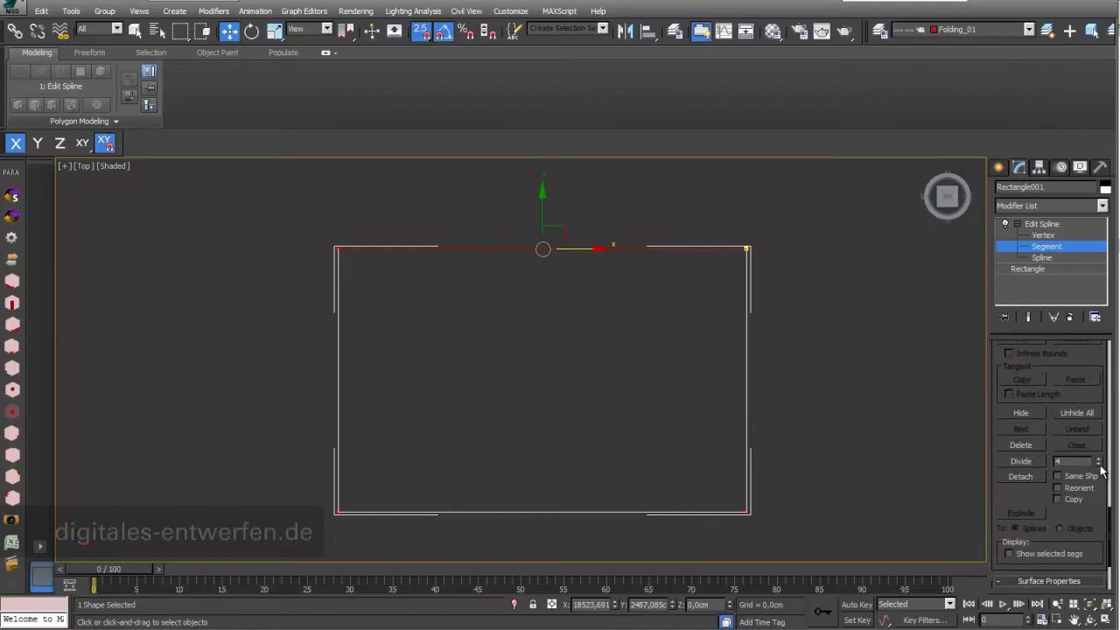
pyautogui.click(1021, 462)
# Divide the rectangle's lower segment with 4 evenly spaced vertices.
pyautogui.click(571, 511)
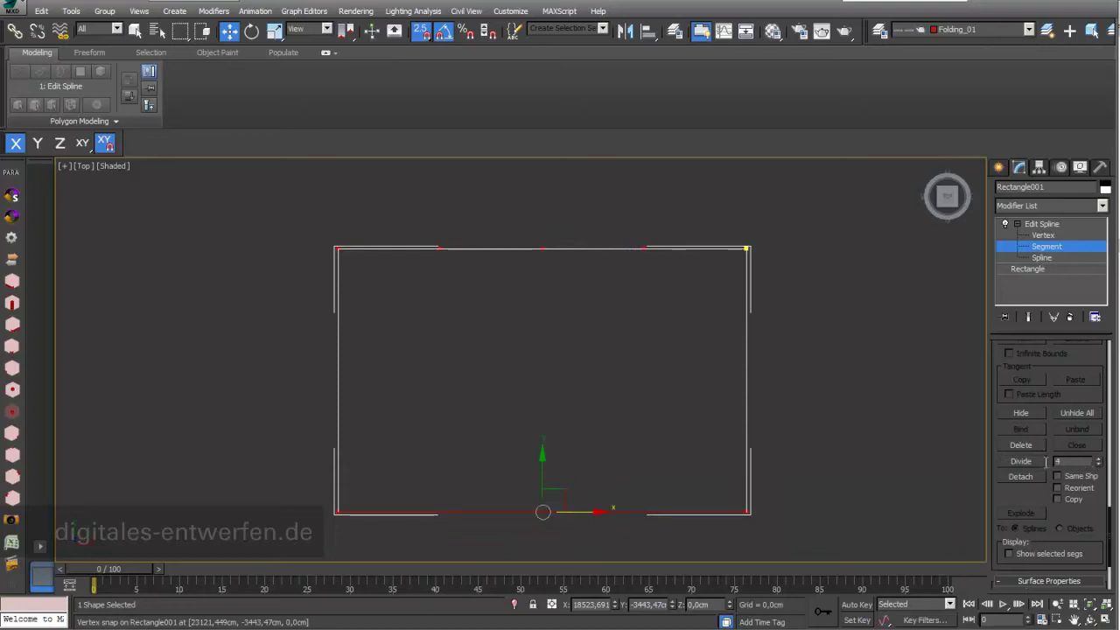
pyautogui.click(1024, 464)
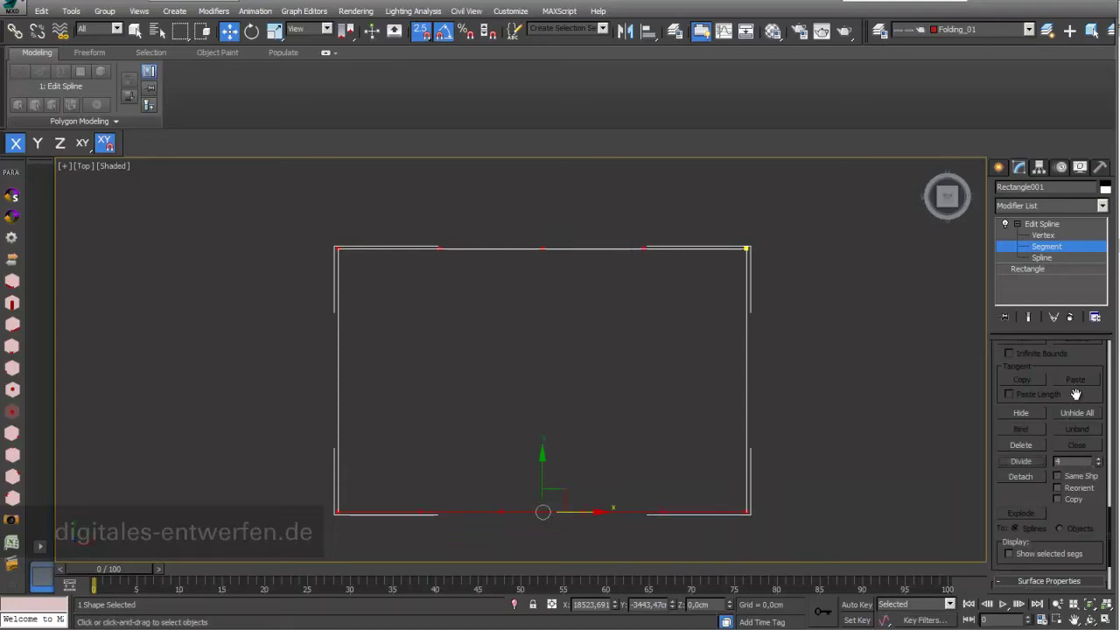
# Draw a zigzag line with Create Line, snapping alternately to the upper and lower edge vertices from the upper-left to the upper-right corner.
pyautogui.moveTo(1075, 393); pyautogui.dragTo(1046, 529)
pyautogui.scroll(10, 1046, 530)
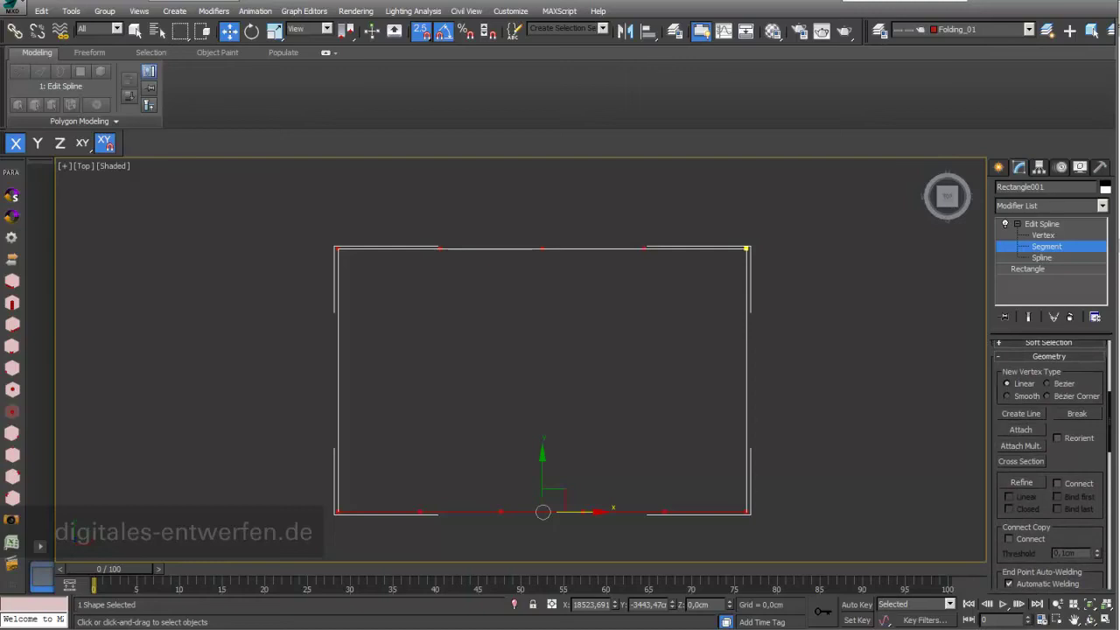
pyautogui.rightClick(422, 36)
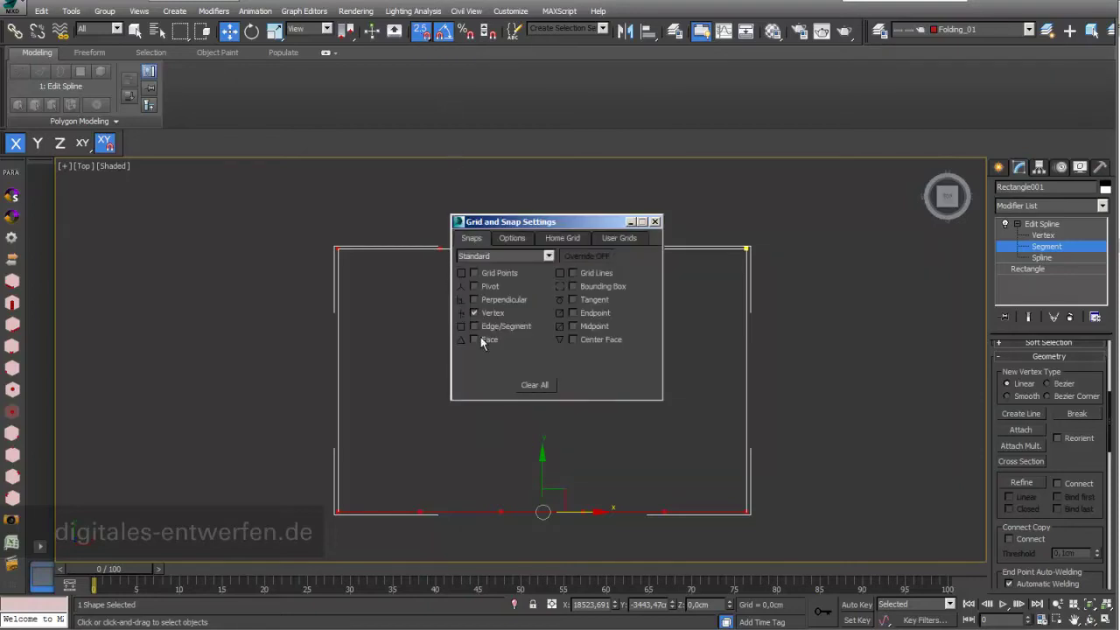
pyautogui.click(654, 223)
pyautogui.click(1021, 413)
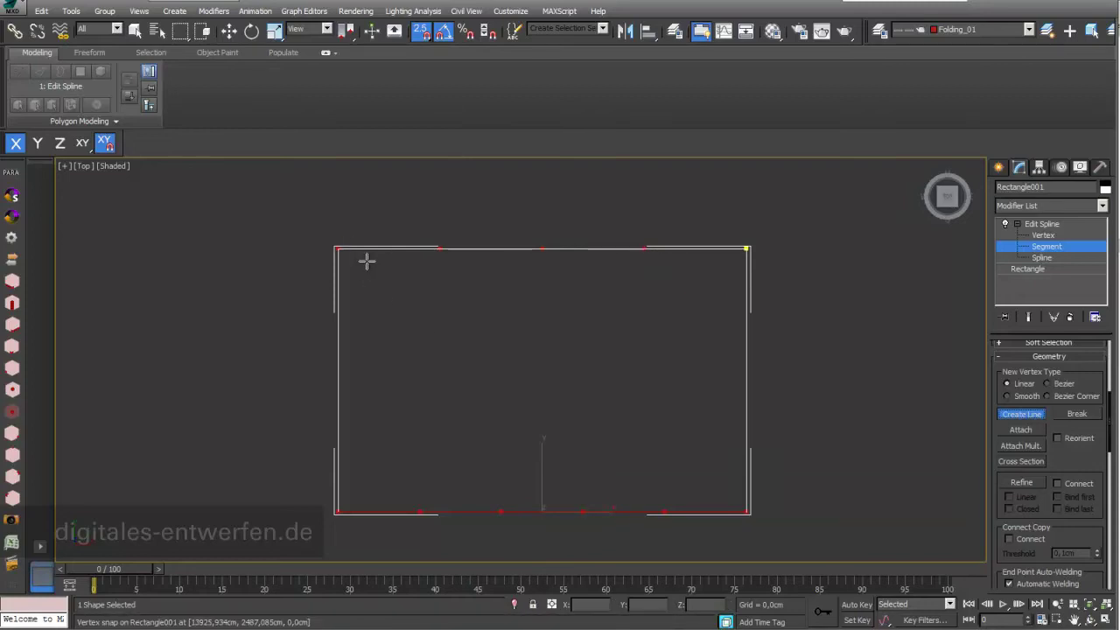
pyautogui.click(338, 250)
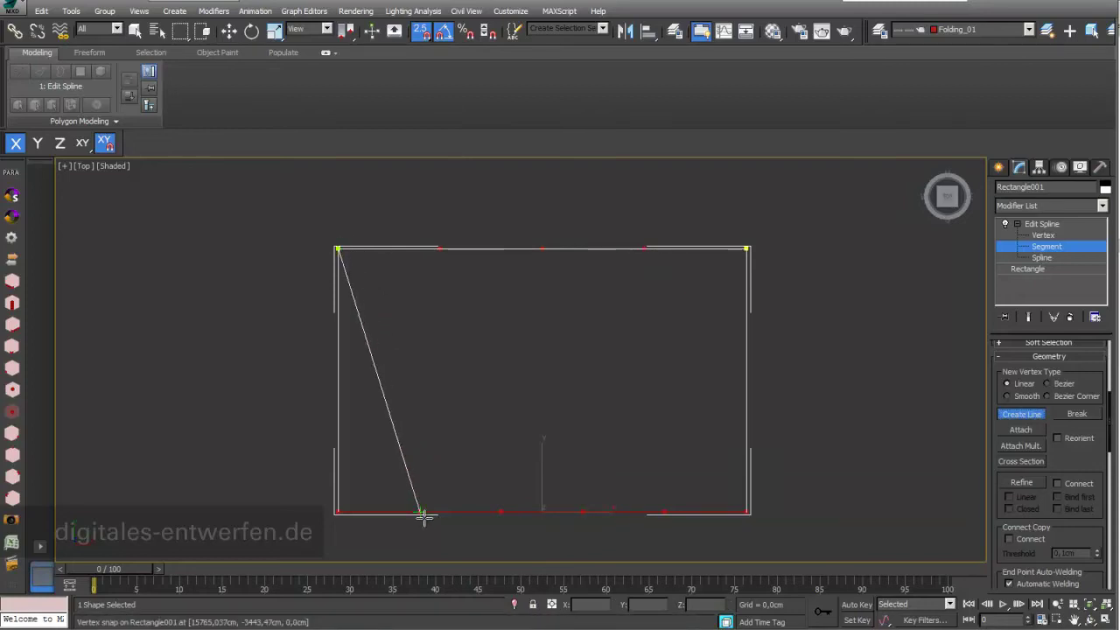
pyautogui.click(421, 513)
pyautogui.click(439, 249)
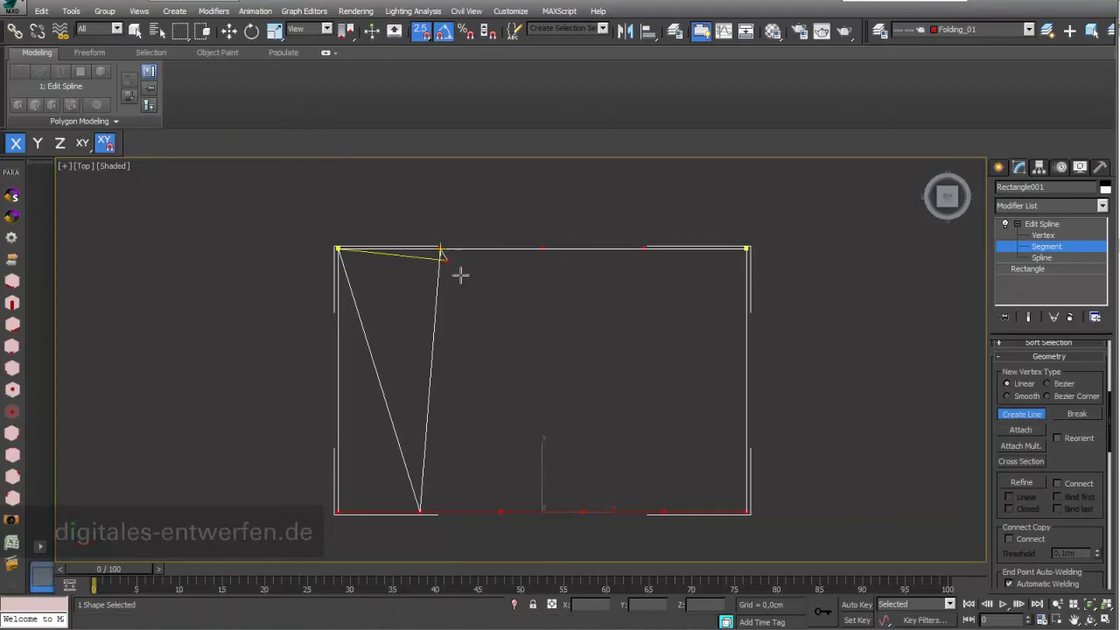
pyautogui.click(501, 512)
pyautogui.click(543, 249)
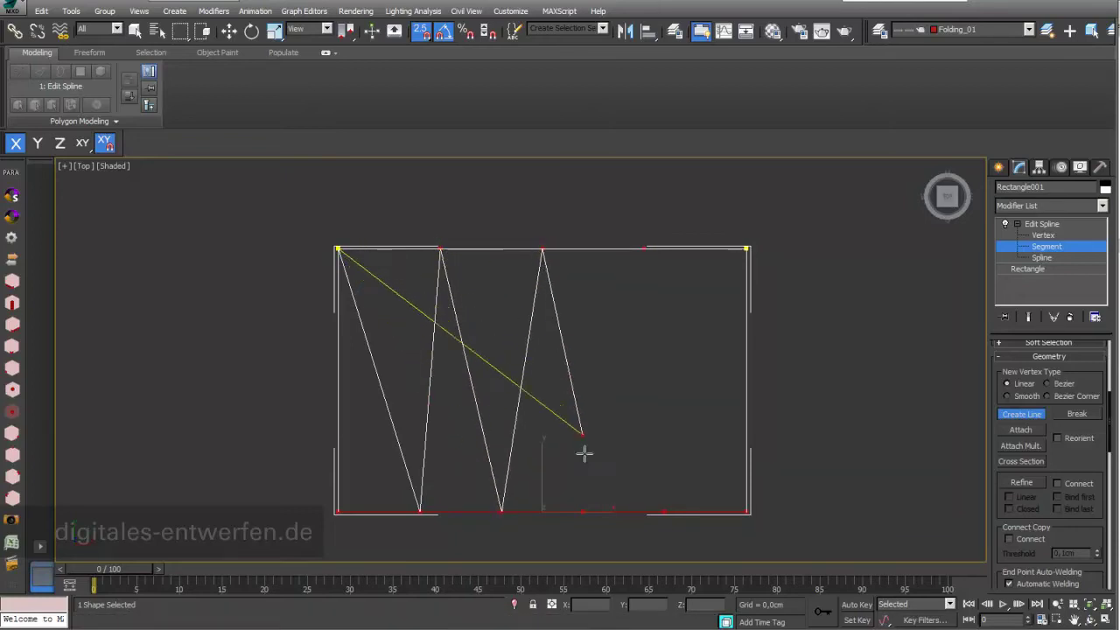
pyautogui.click(583, 512)
pyautogui.click(645, 250)
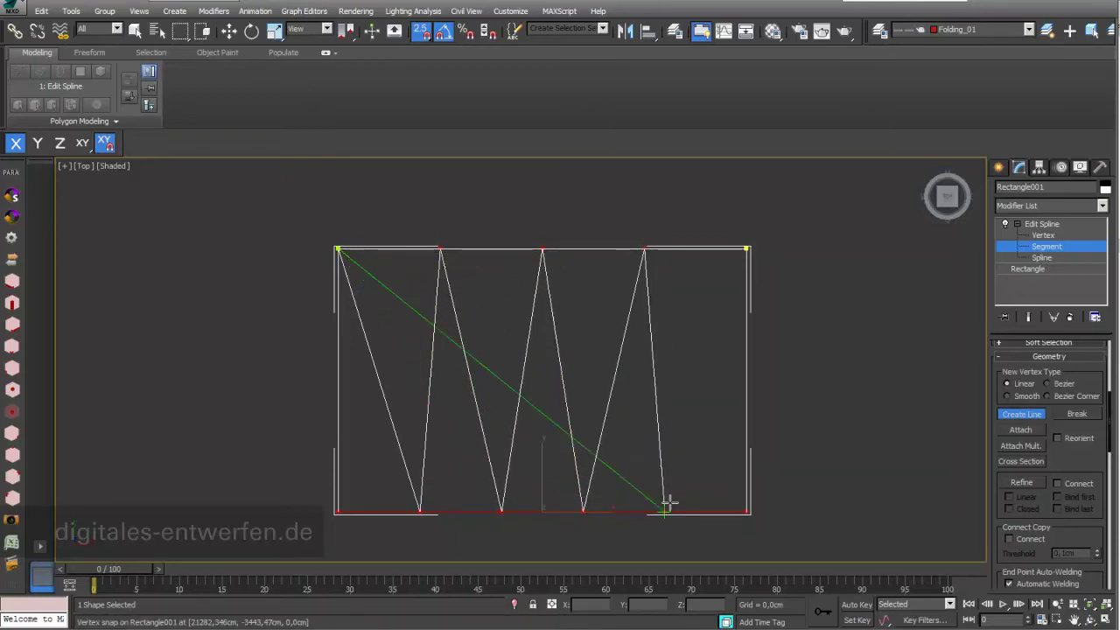
pyautogui.click(665, 512)
pyautogui.click(747, 250)
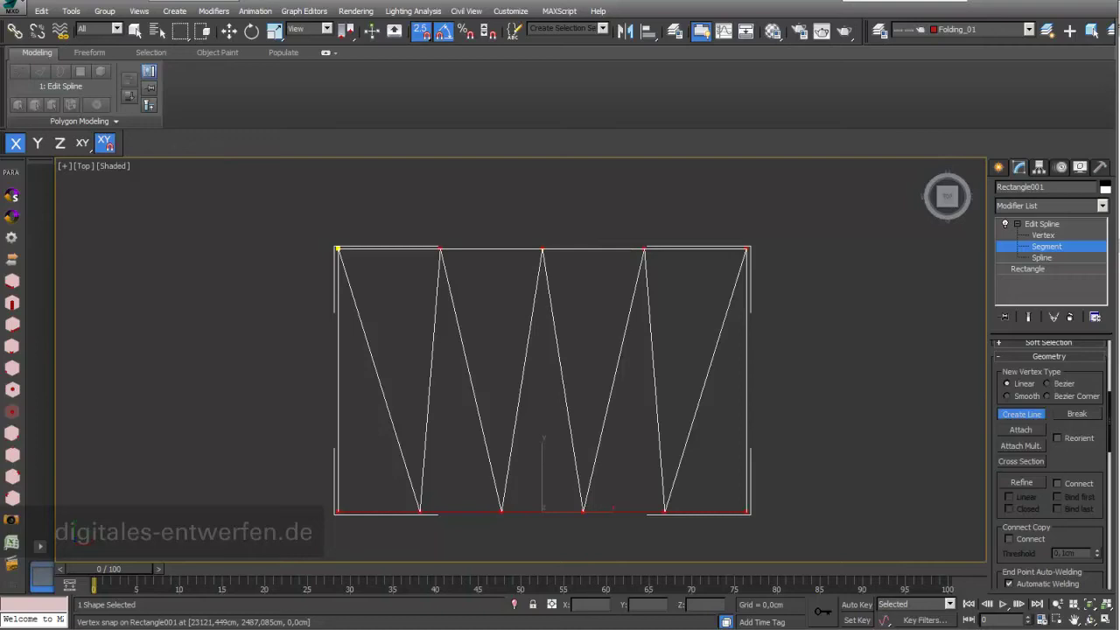
# Move the two corner vertices and the middle vertex of the rectangle's upper edge outward along Y in the Top view, with snapping off.
pyautogui.hotkey('alt', 'w')
pyautogui.press('w')
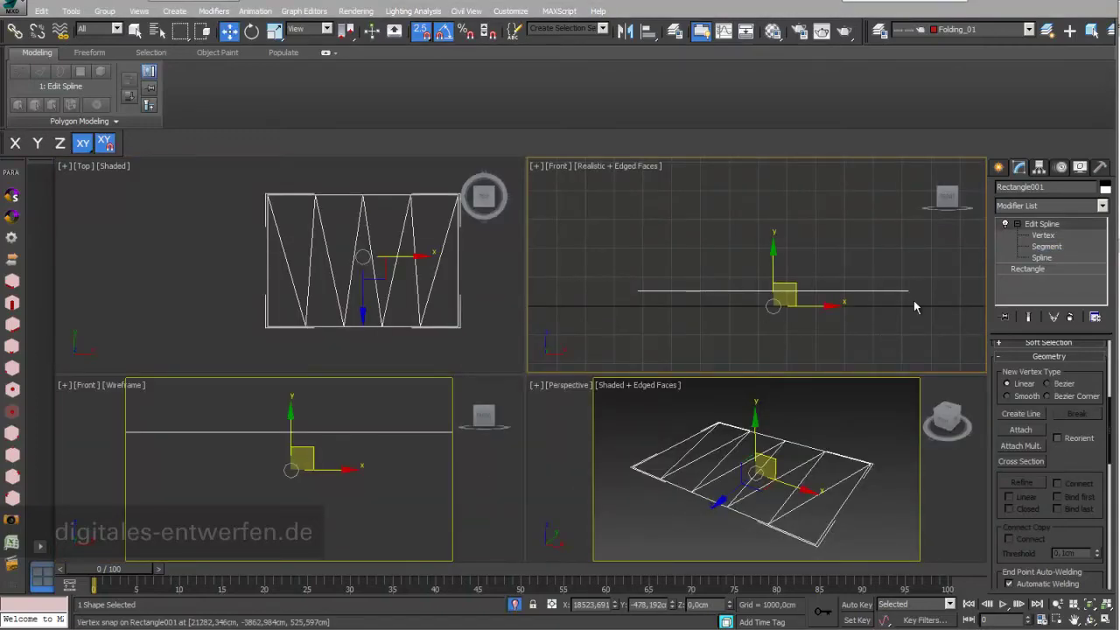
pyautogui.click(1043, 237)
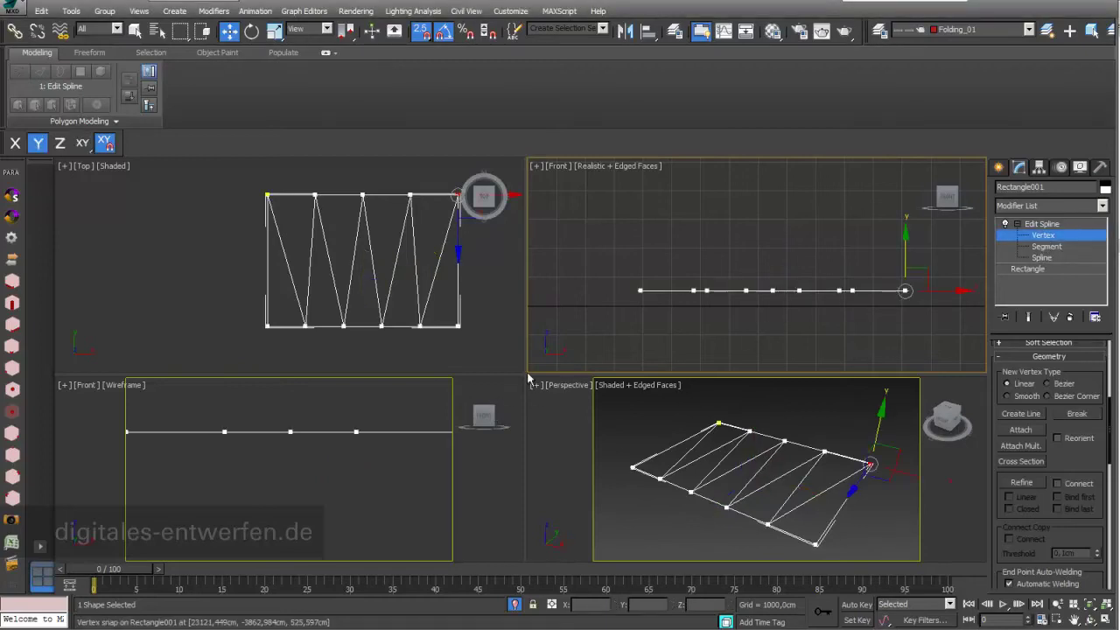
pyautogui.moveTo(525, 373); pyautogui.dragTo(767, 517)
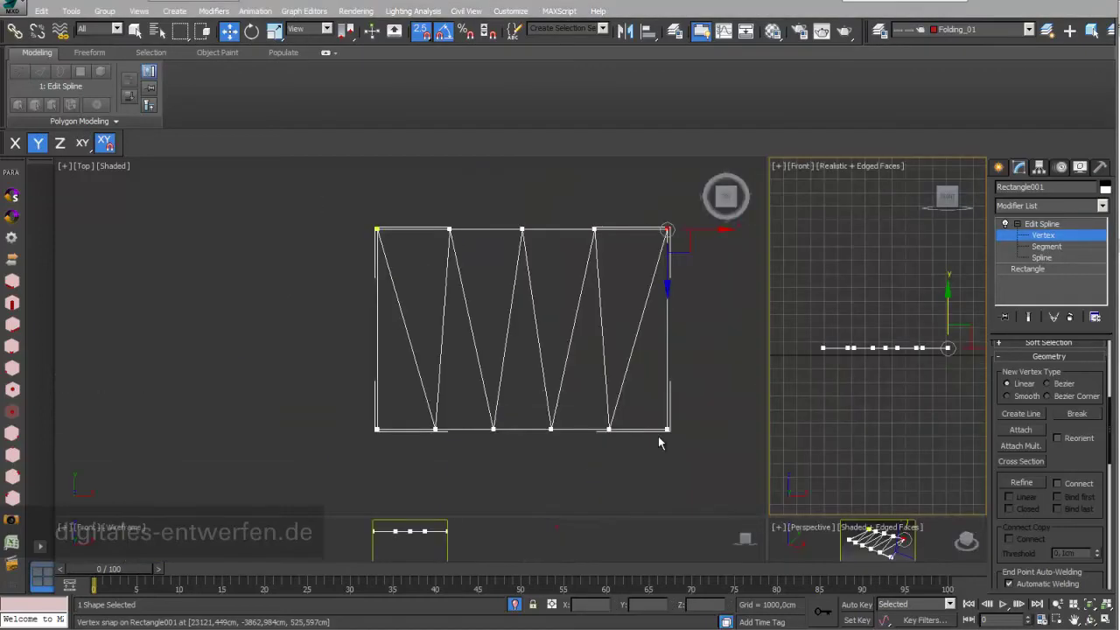
pyautogui.moveTo(345, 210); pyautogui.dragTo(399, 249)
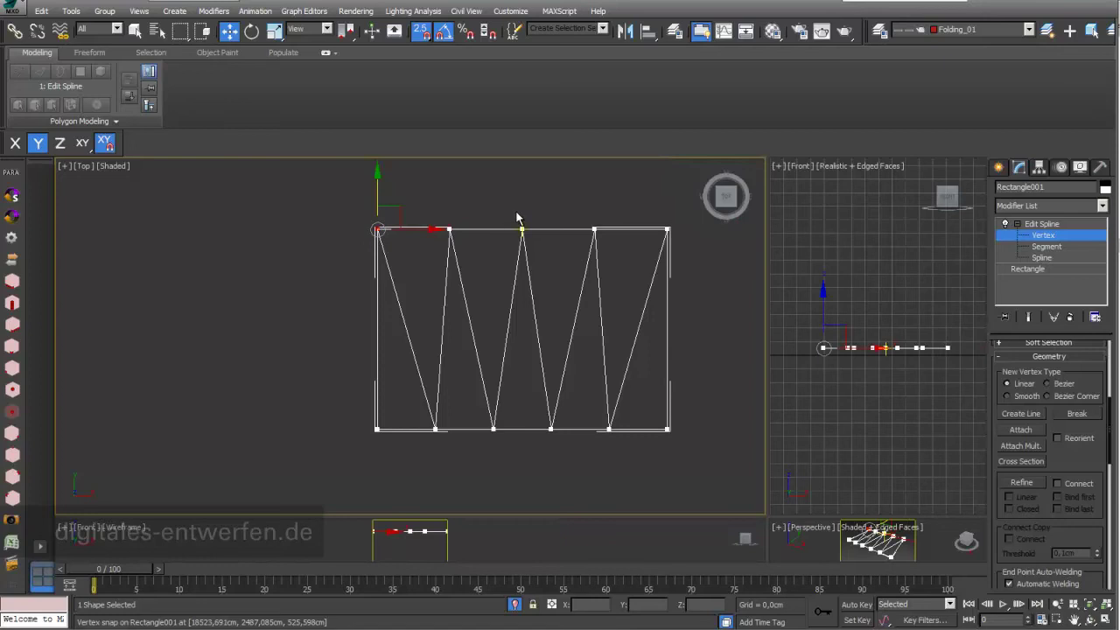
pyautogui.keyDown('ctrl'); pyautogui.click(522, 230); pyautogui.keyUp('ctrl')
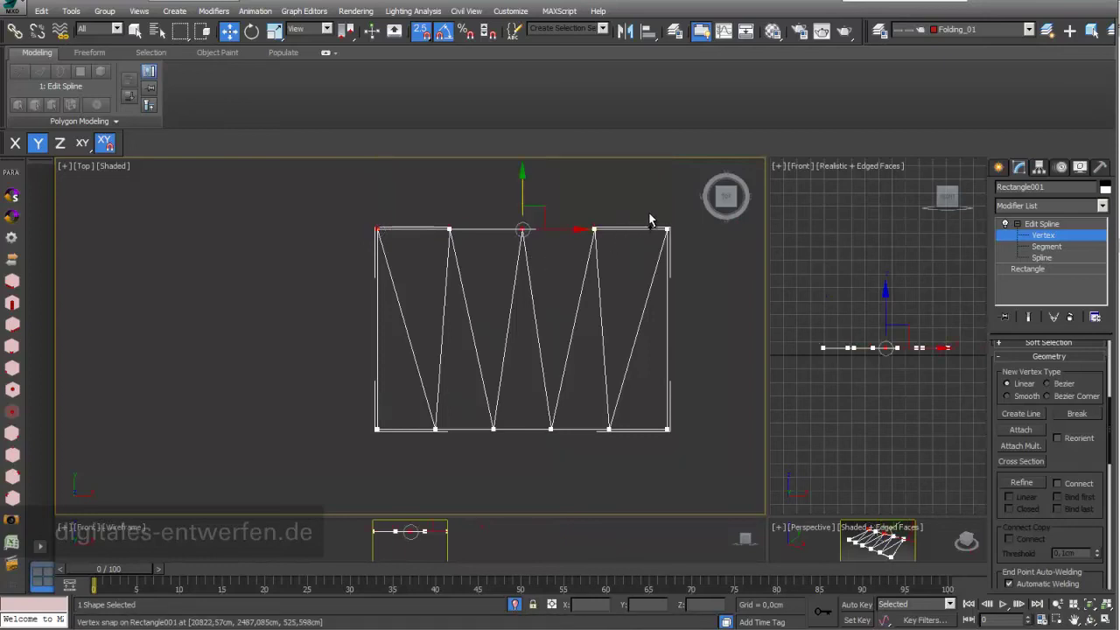
pyautogui.keyDown('ctrl'); pyautogui.moveTo(649, 220); pyautogui.dragTo(684, 264); pyautogui.keyUp('ctrl')
pyautogui.moveTo(618, 284); pyautogui.dragTo(490, 329, button='middle')
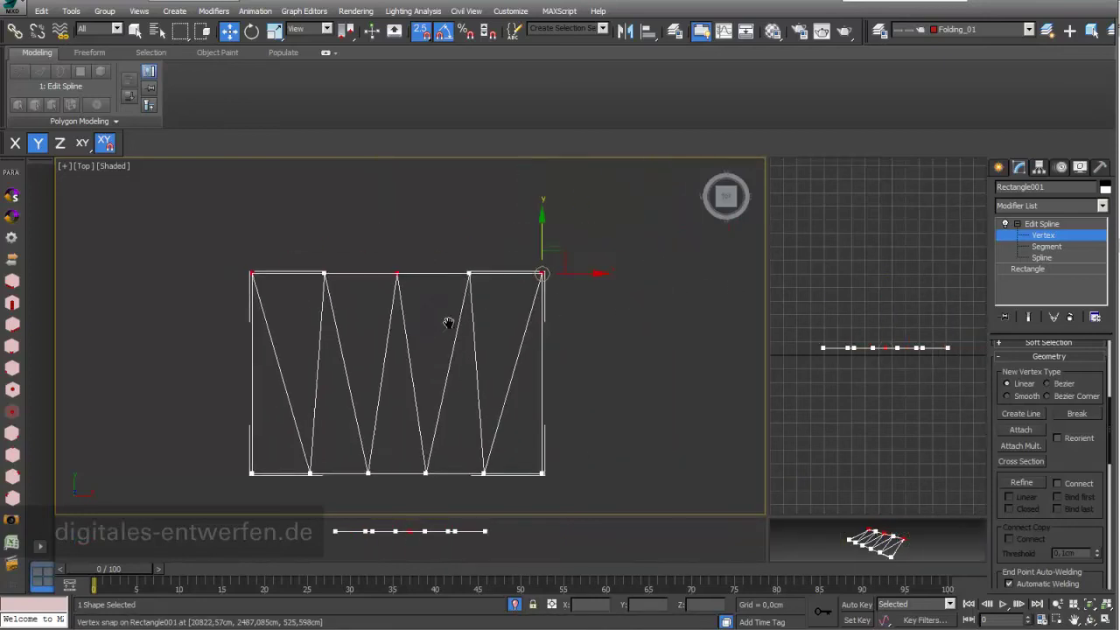
pyautogui.click(421, 31)
pyautogui.moveTo(538, 231); pyautogui.dragTo(537, 186)
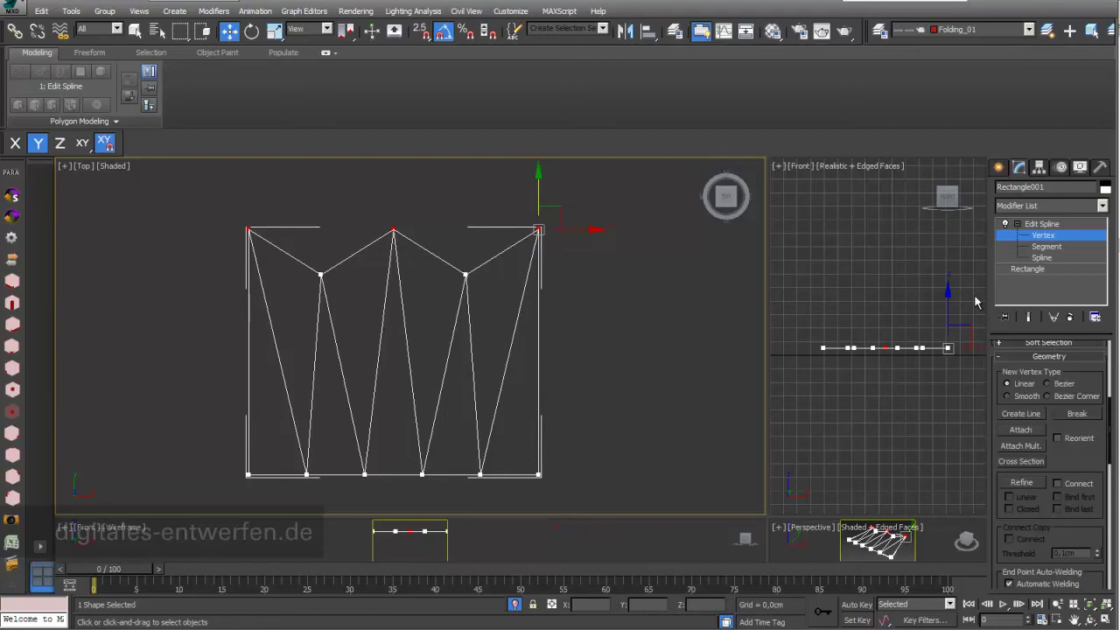
# Raise the upper edge's selected corner and middle vertices vertically in the Front view.
pyautogui.moveTo(891, 266); pyautogui.dragTo(848, 290, button='middle')
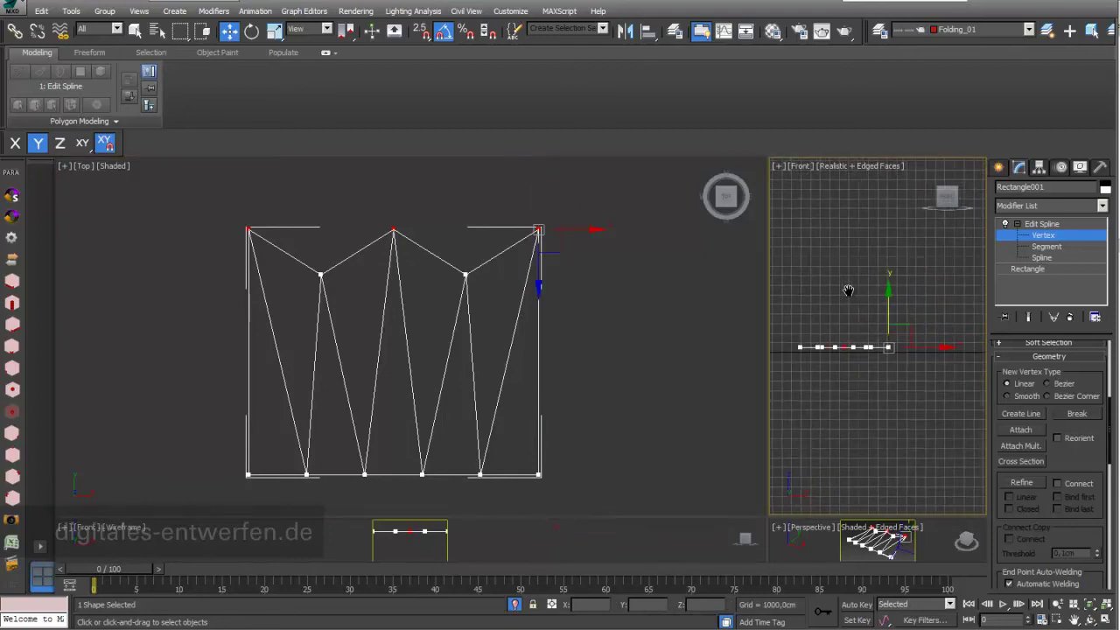
pyautogui.scroll(3, 856, 310)
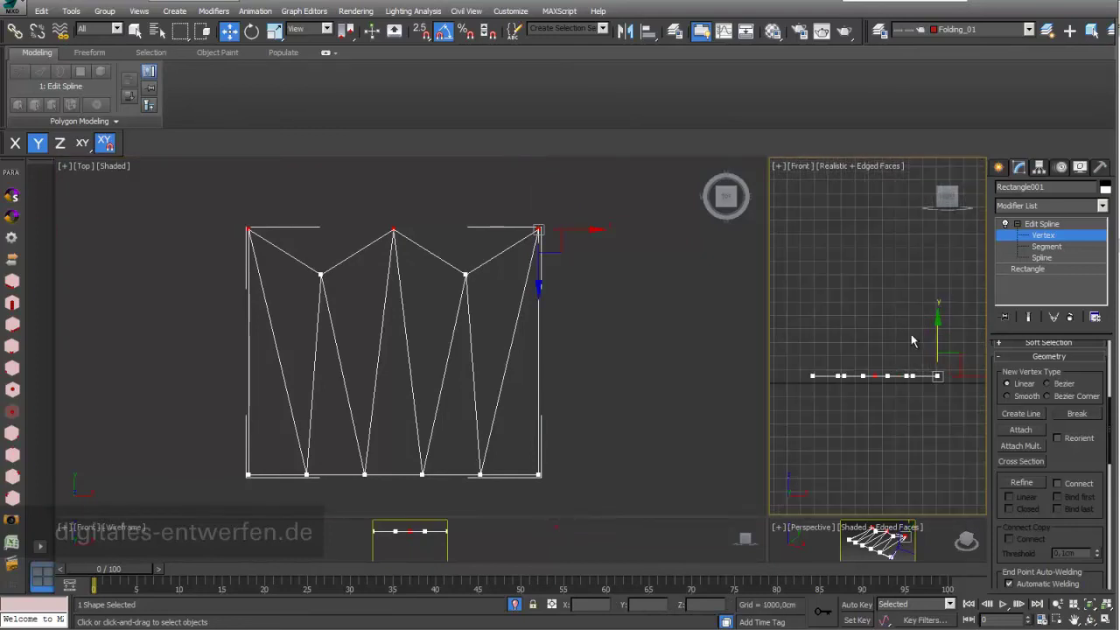
pyautogui.moveTo(935, 342); pyautogui.dragTo(937, 324)
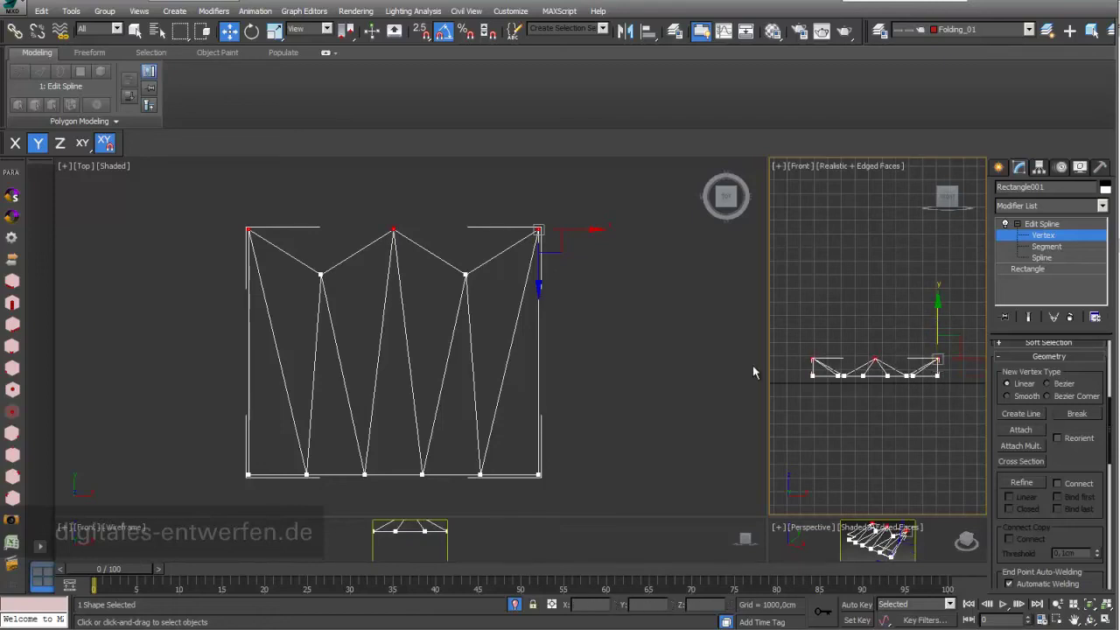
# Move the lower edge's second, fourth and last vertices inward along Y in the Top view and lower them in the Front view.
pyautogui.moveTo(289, 411); pyautogui.dragTo(338, 463)
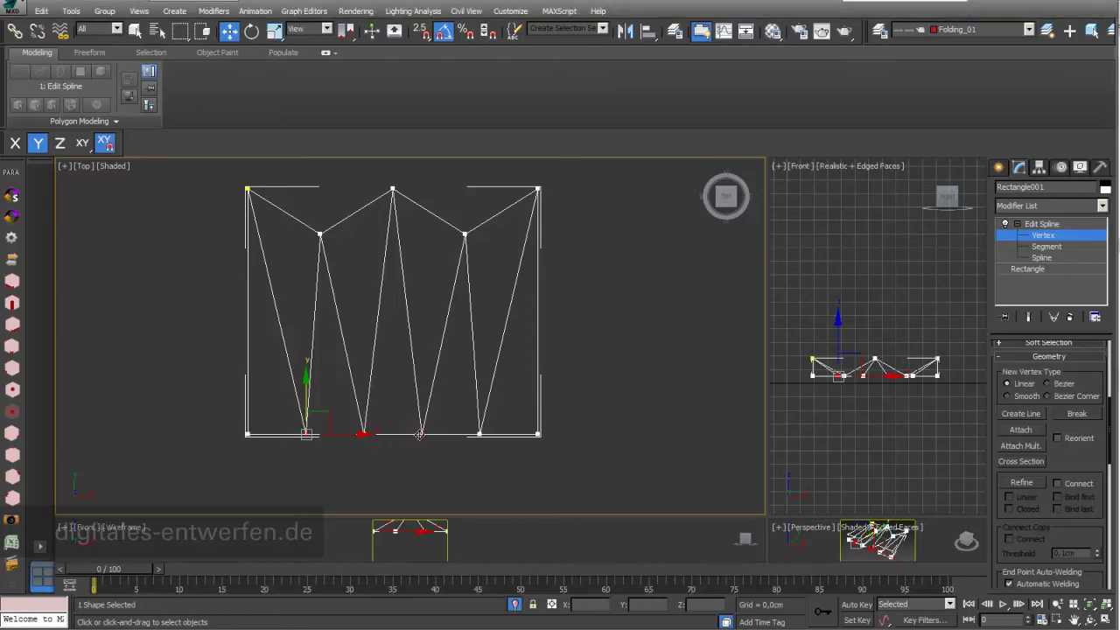
pyautogui.click(422, 434)
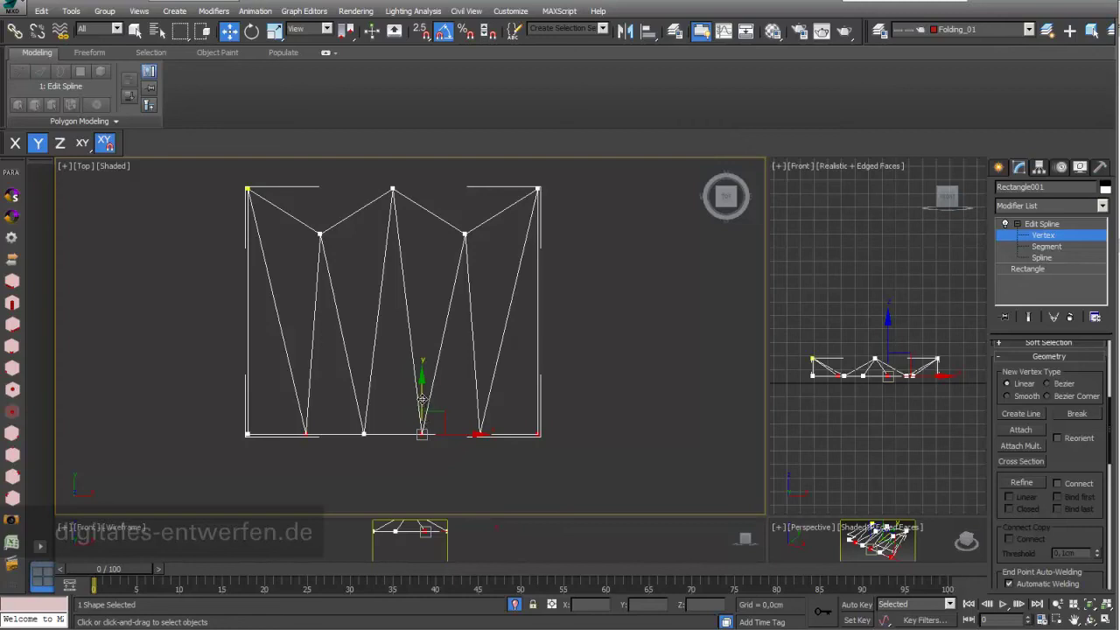
pyautogui.moveTo(422, 400); pyautogui.dragTo(432, 345)
pyautogui.rightClick(913, 255)
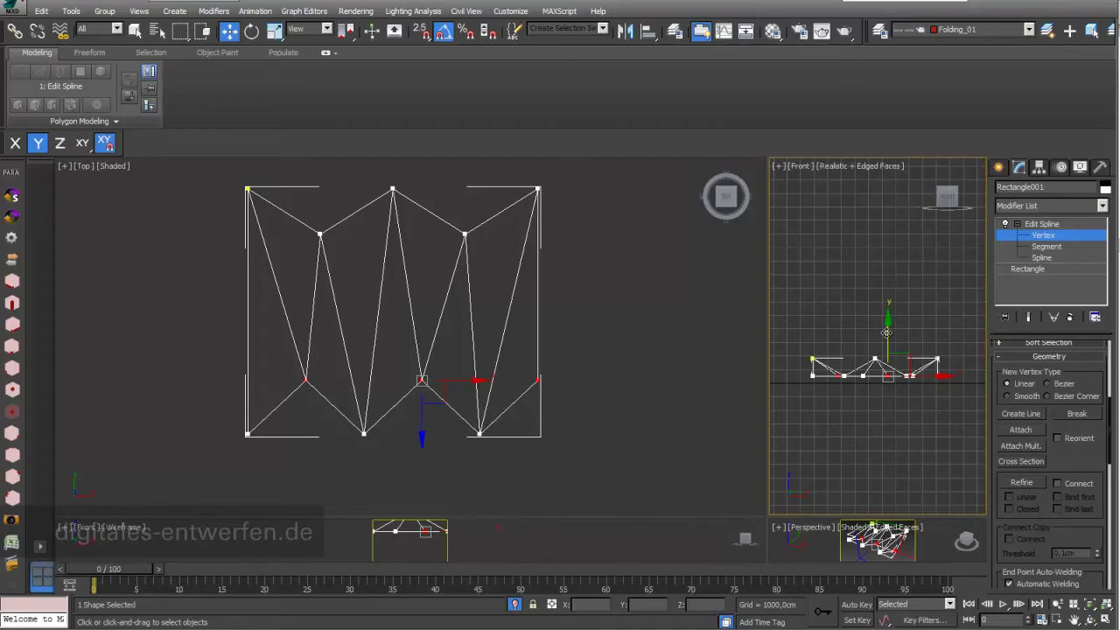
pyautogui.moveTo(887, 332); pyautogui.dragTo(887, 357)
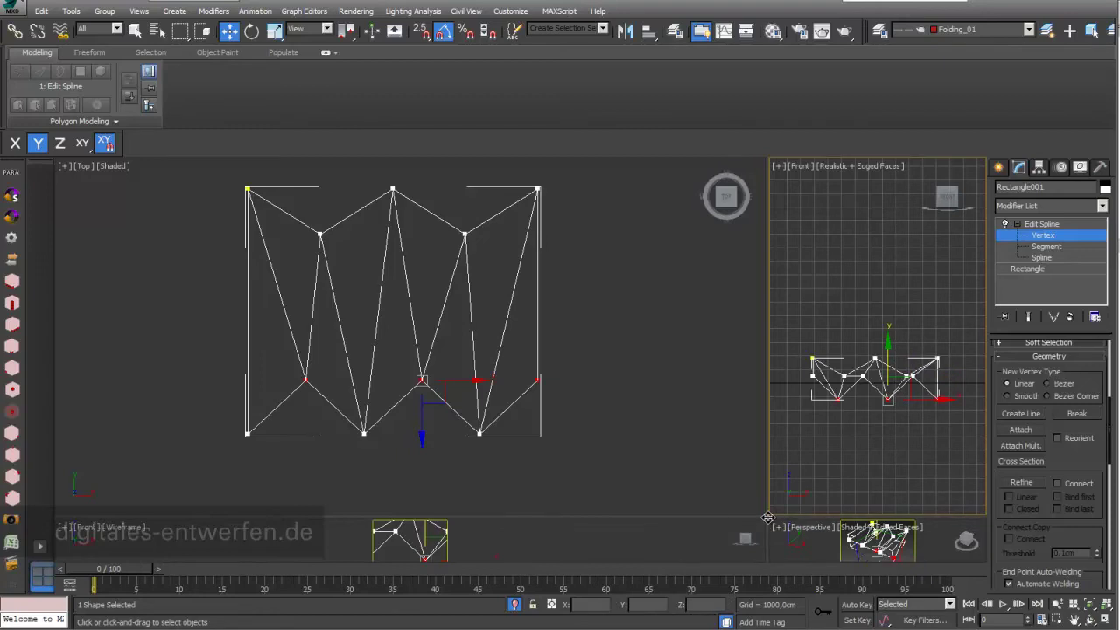
# Leave vertex editing and add a Surface modifier to the folded spline.
pyautogui.moveTo(768, 517); pyautogui.dragTo(405, 303)
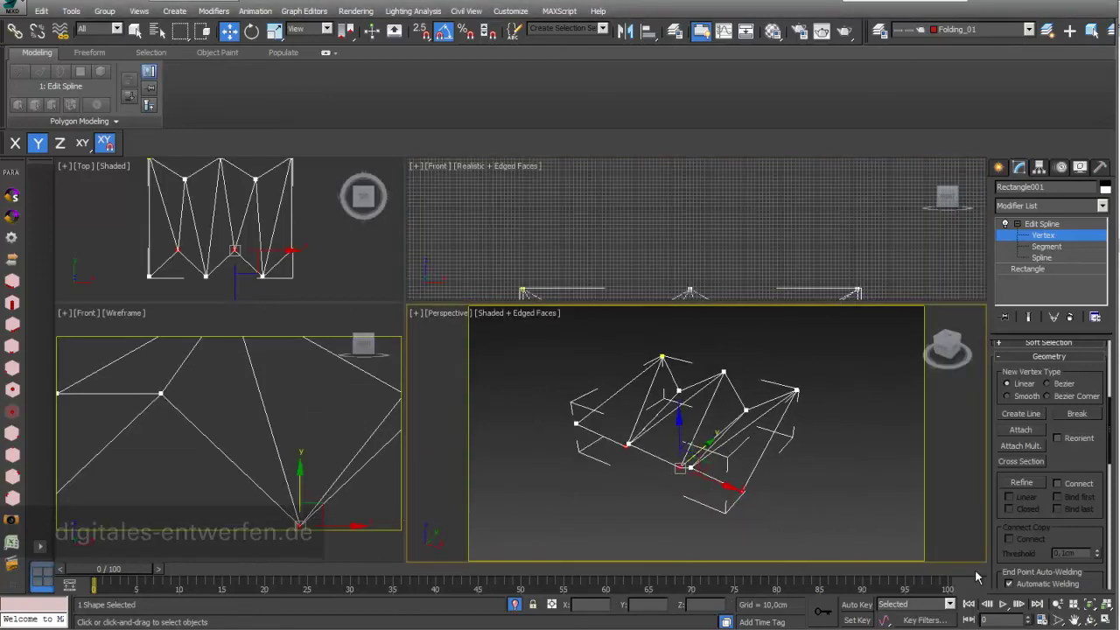
pyautogui.click(1089, 619)
pyautogui.moveTo(700, 442); pyautogui.dragTo(714, 546)
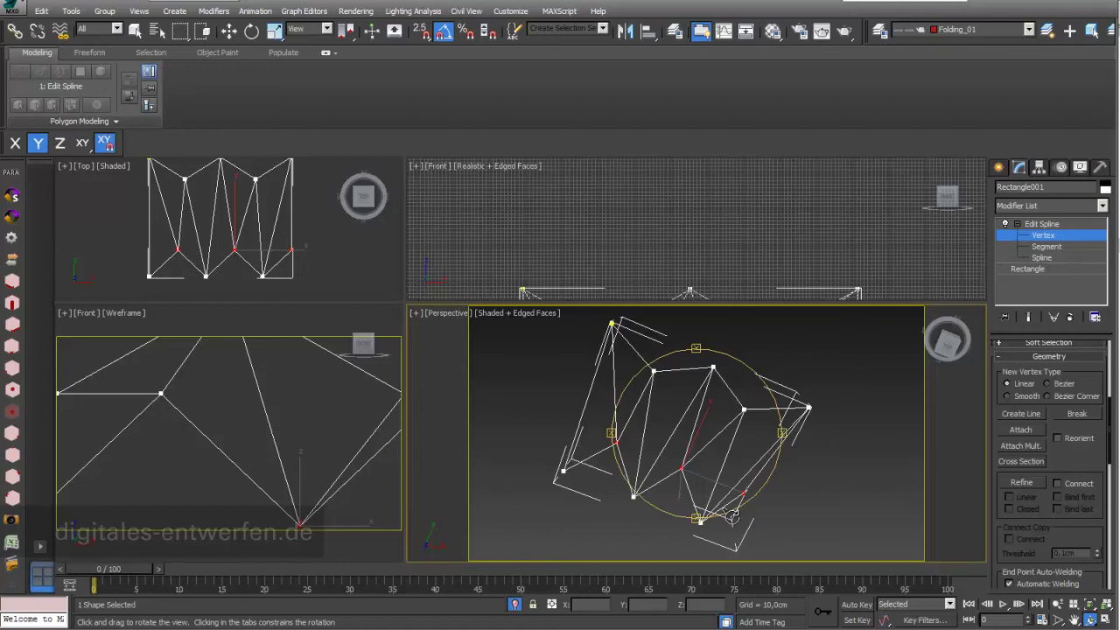
pyautogui.click(1039, 231)
pyautogui.press('w')
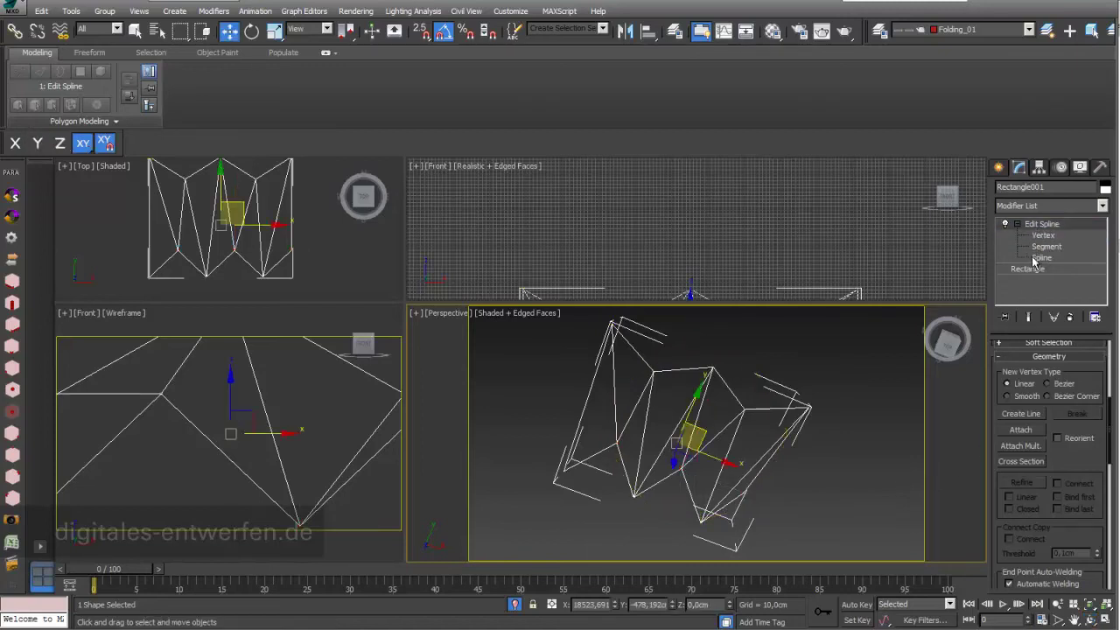
pyautogui.click(1103, 206)
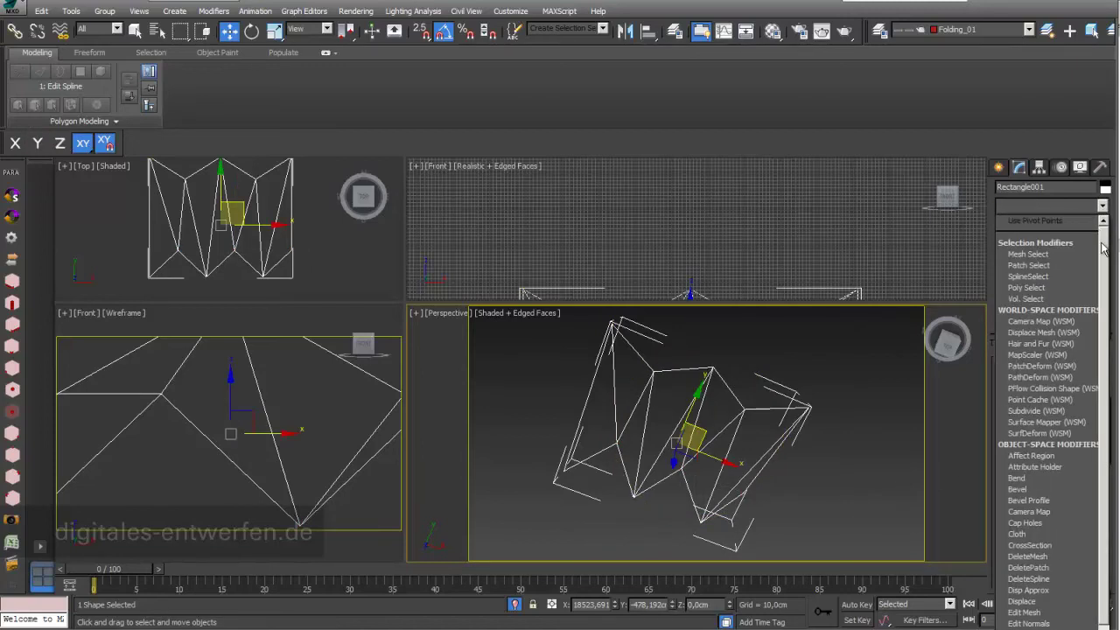
pyautogui.moveTo(1103, 249); pyautogui.dragTo(1104, 573)
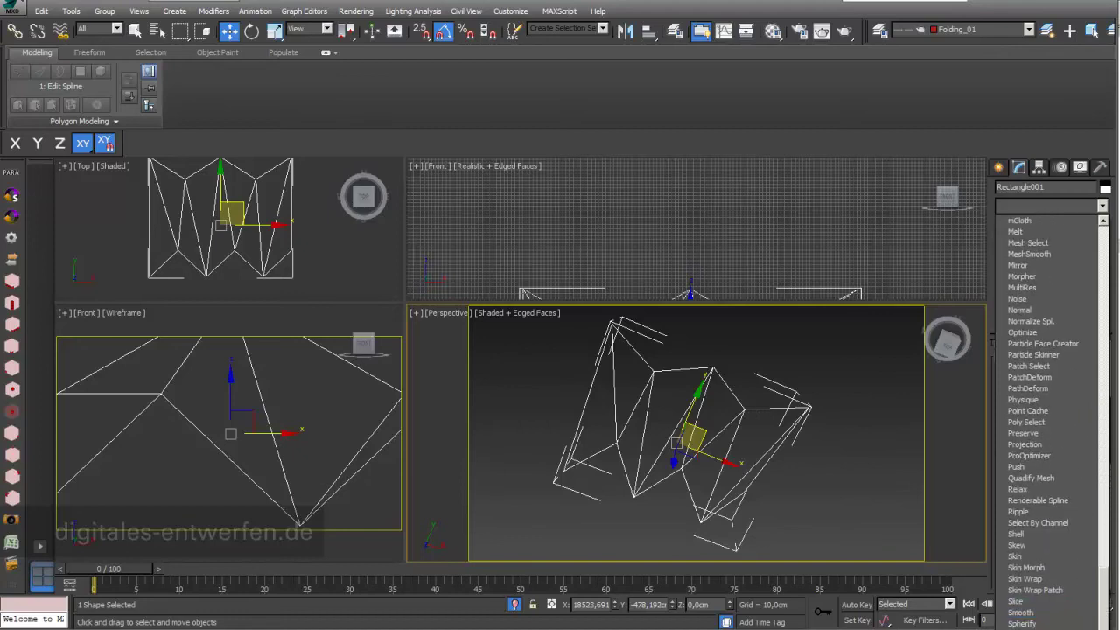
pyautogui.scroll(-2, 1050, 420)
pyautogui.click(1023, 613)
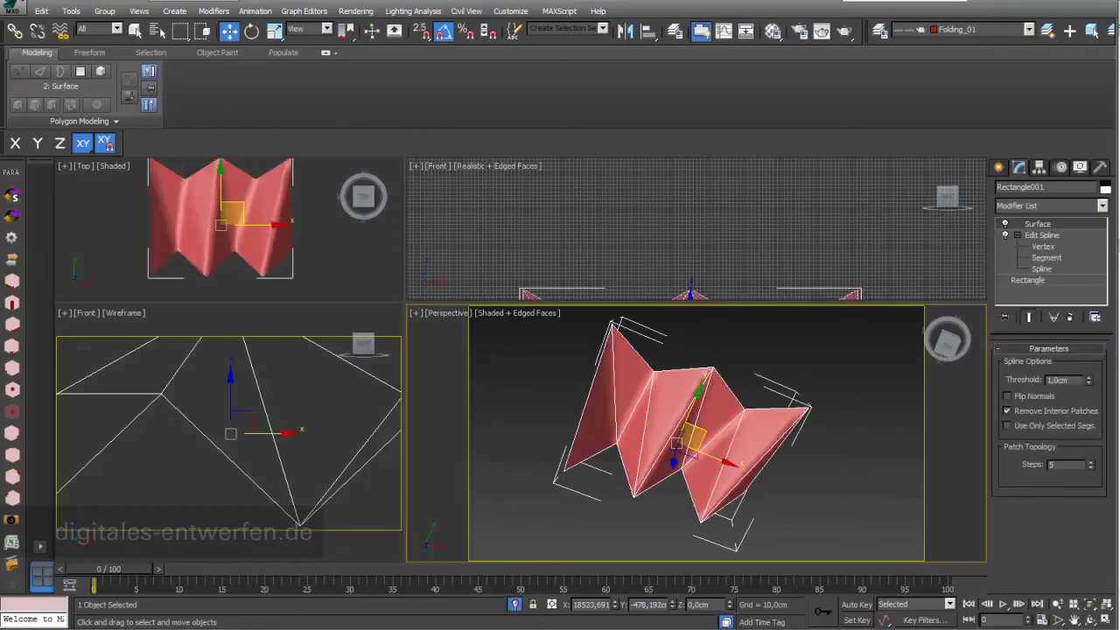
# Set the Surface modifier's patch topology steps to 0.
pyautogui.click(1091, 619)
pyautogui.moveTo(753, 534); pyautogui.dragTo(723, 471)
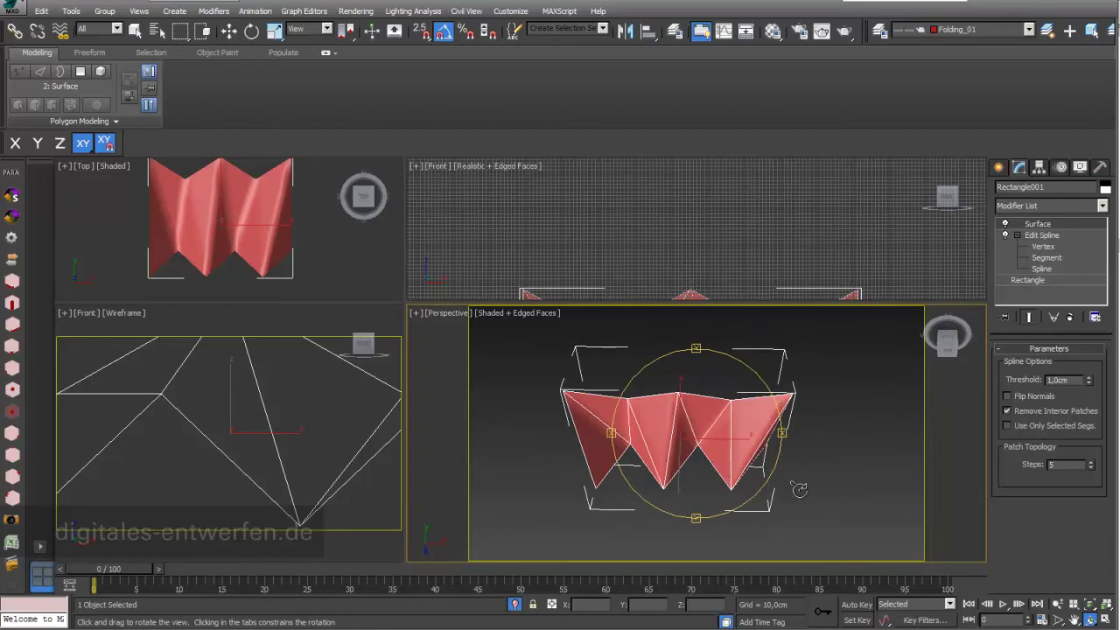
pyautogui.rightClick(1091, 473)
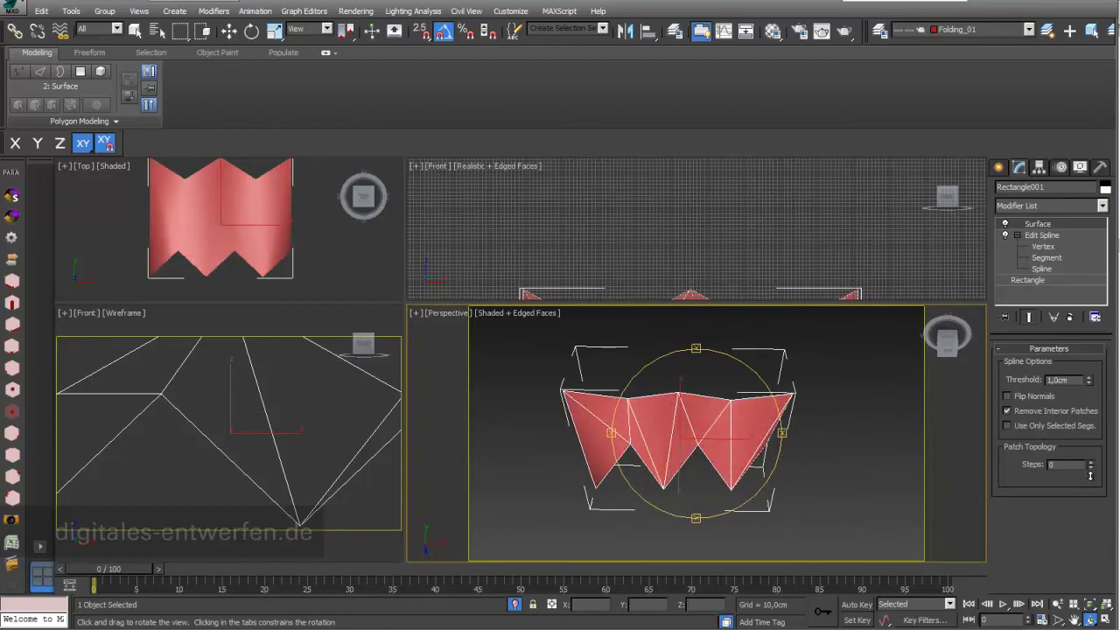
pyautogui.moveTo(709, 449); pyautogui.dragTo(734, 392)
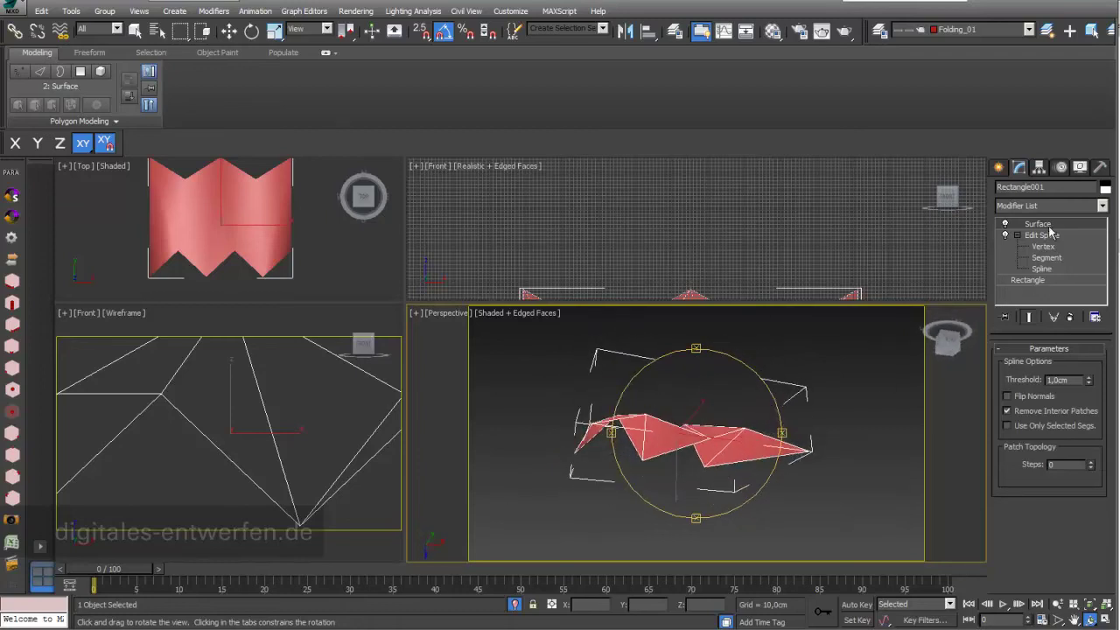
# Add an Edit Poly modifier on top of the Surface modifier.
pyautogui.click(1102, 206)
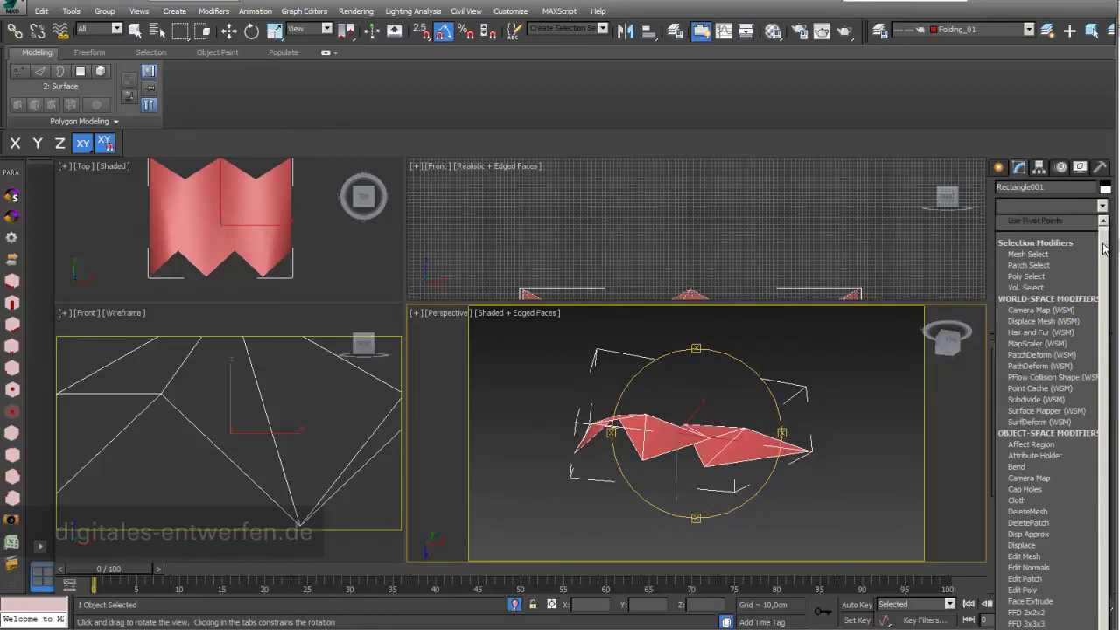
pyautogui.scroll(-5, 1103, 249)
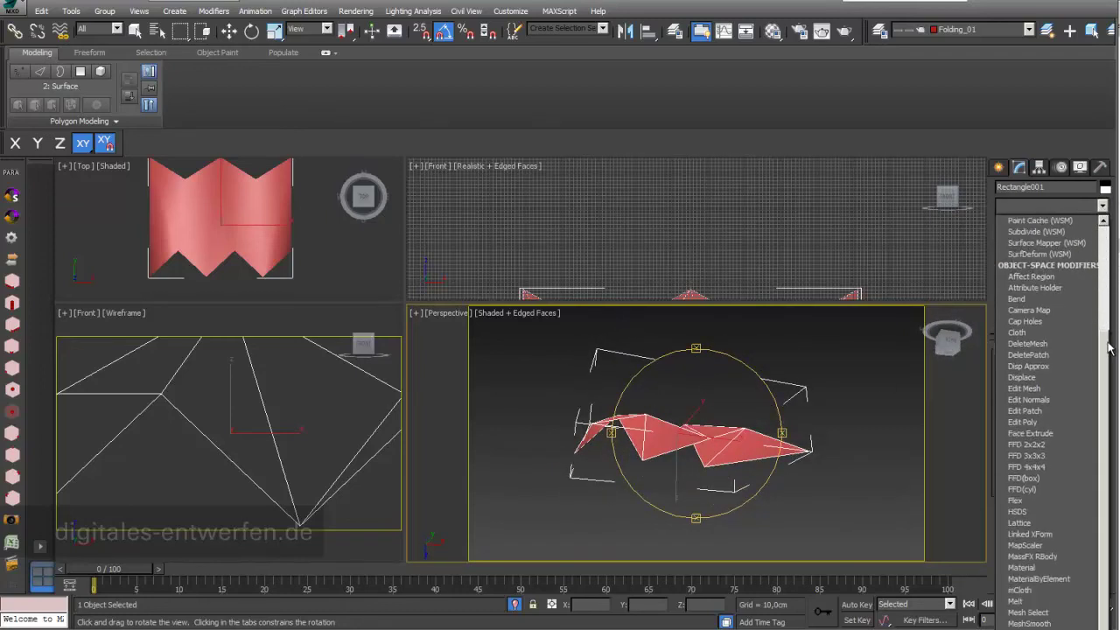
pyautogui.click(1057, 425)
pyautogui.moveTo(702, 455); pyautogui.dragTo(700, 416)
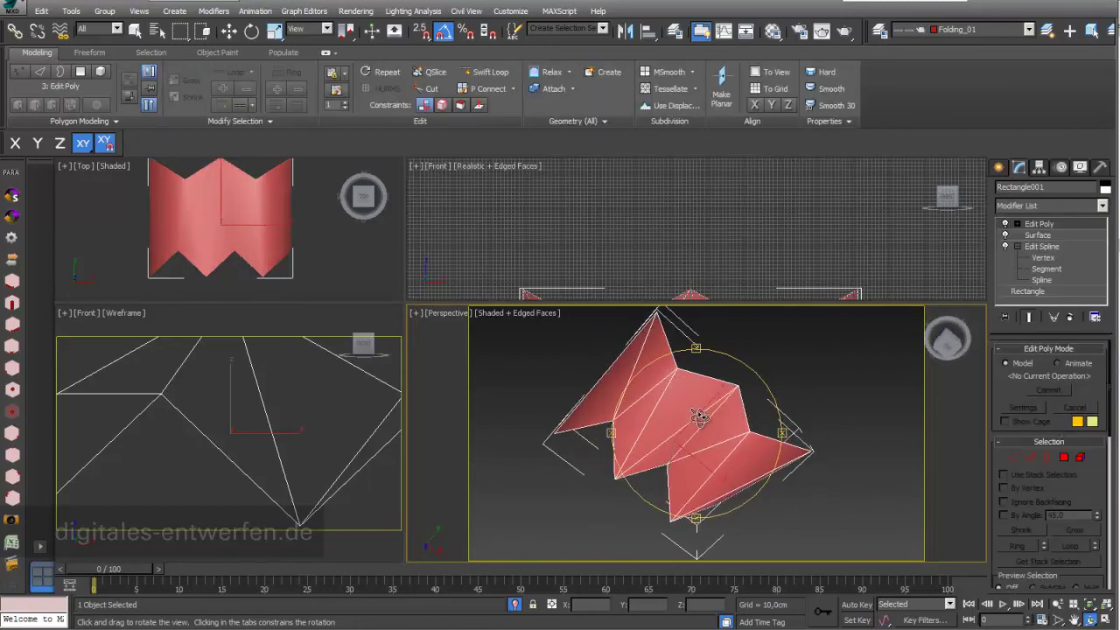
pyautogui.scroll(4, 706, 424)
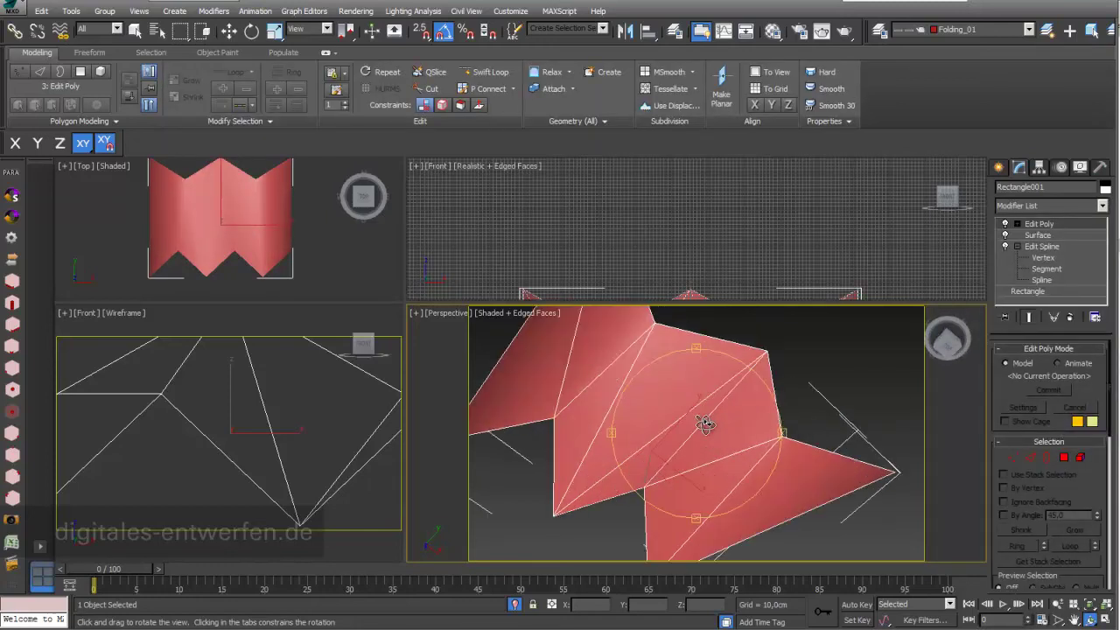
pyautogui.click(1017, 225)
pyautogui.click(1040, 236)
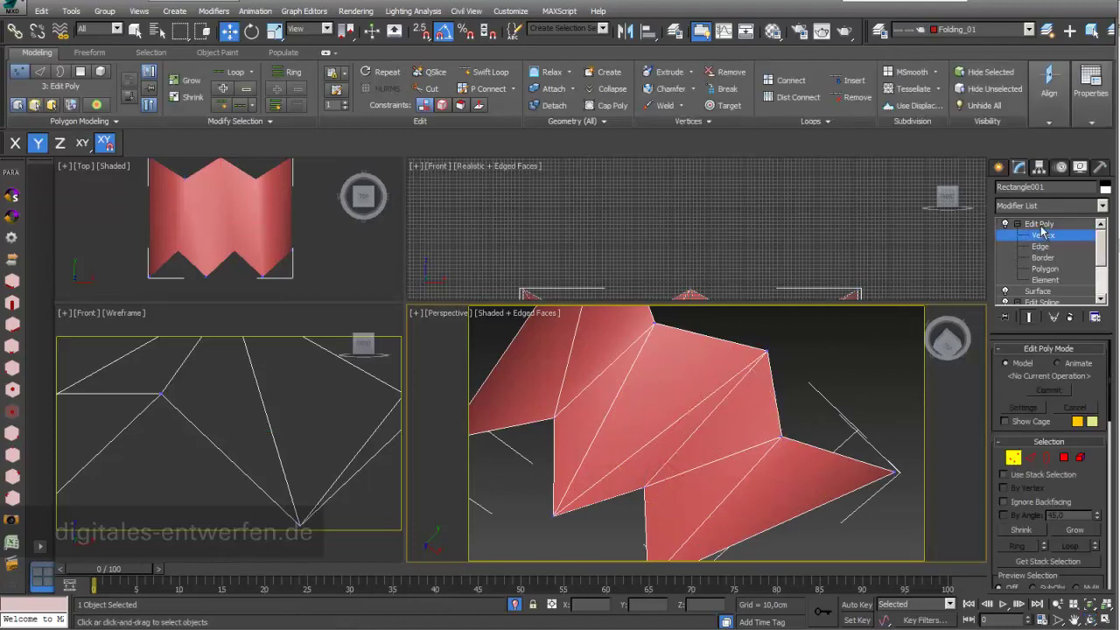
pyautogui.click(1041, 226)
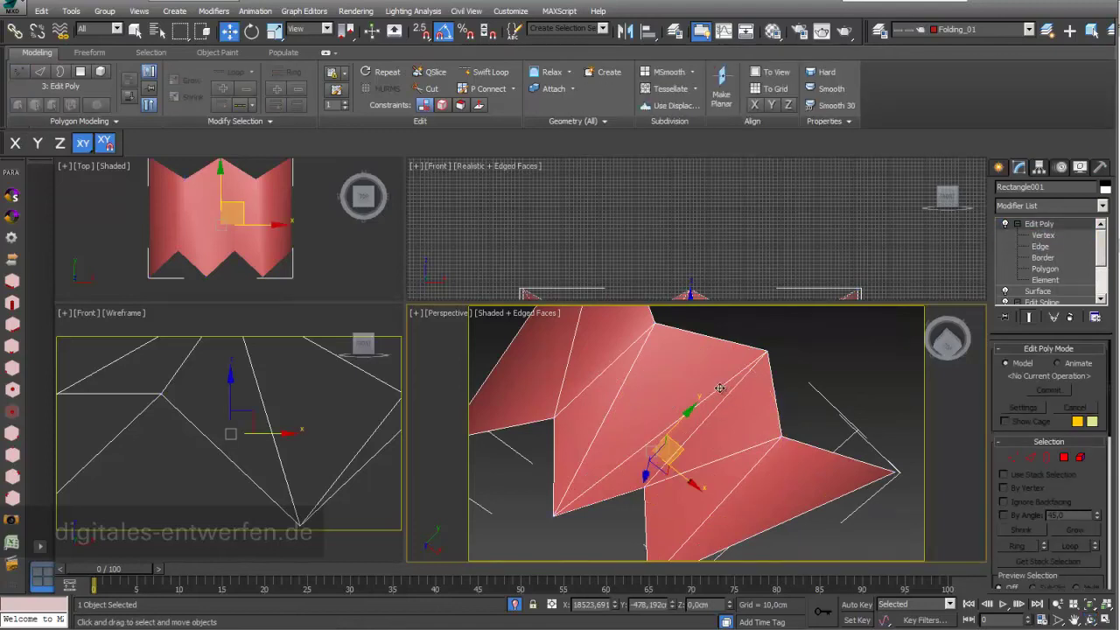
# Apply Hard smoothing to the whole folded surface in the Edit Poly modifier so its facets shade with crisp edges.
pyautogui.click(1089, 621)
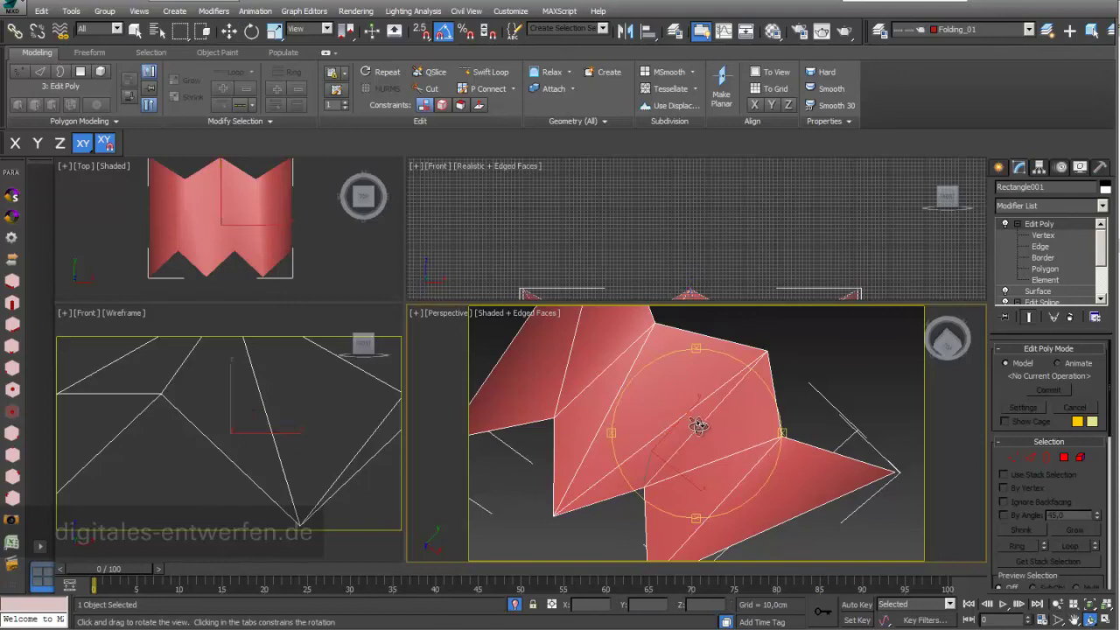
pyautogui.moveTo(628, 425); pyautogui.dragTo(677, 391)
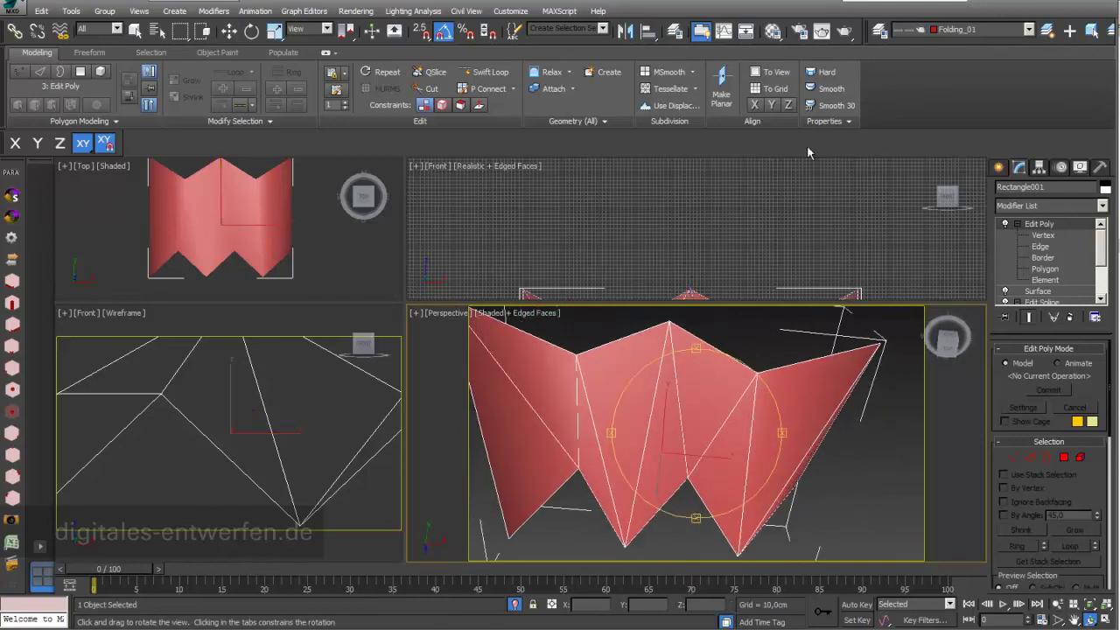
pyautogui.click(825, 74)
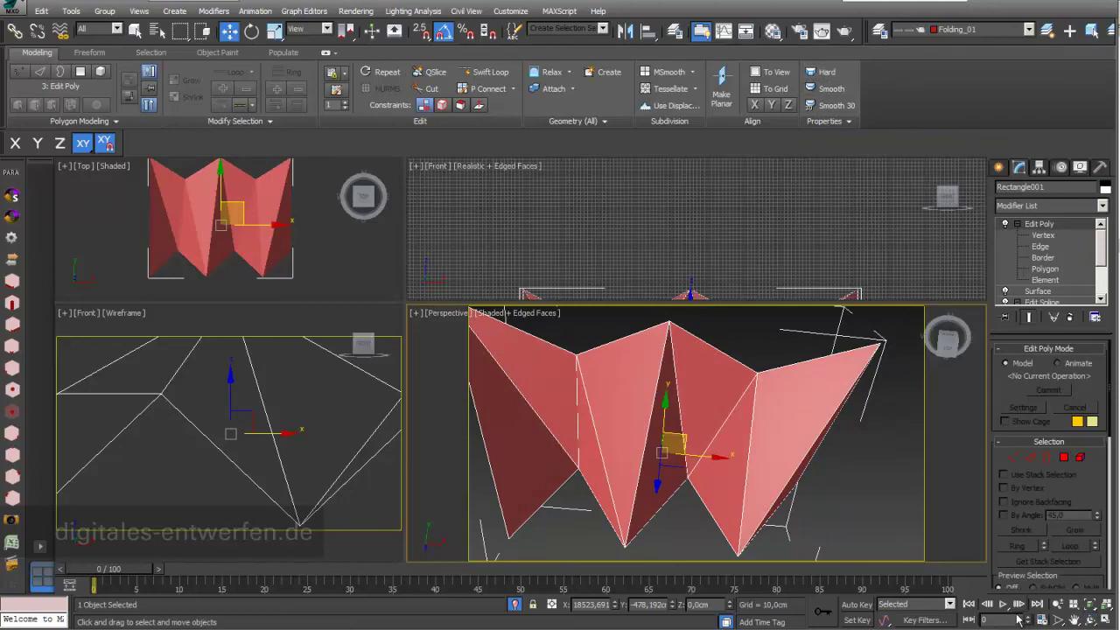
# Add a Shell modifier on top of the Edit Poly modifier to give the folded surface thickness.
pyautogui.click(1094, 620)
pyautogui.moveTo(691, 421)
pyautogui.mouseDown()
pyautogui.moveTo(715, 352)
pyautogui.moveTo(643, 353)
pyautogui.moveTo(608, 430)
pyautogui.moveTo(712, 440)
pyautogui.moveTo(655, 380)
pyautogui.moveTo(648, 405)
pyautogui.moveTo(723, 413)
pyautogui.moveTo(743, 430)
pyautogui.moveTo(727, 385)
pyautogui.moveTo(674, 418)
pyautogui.mouseUp()
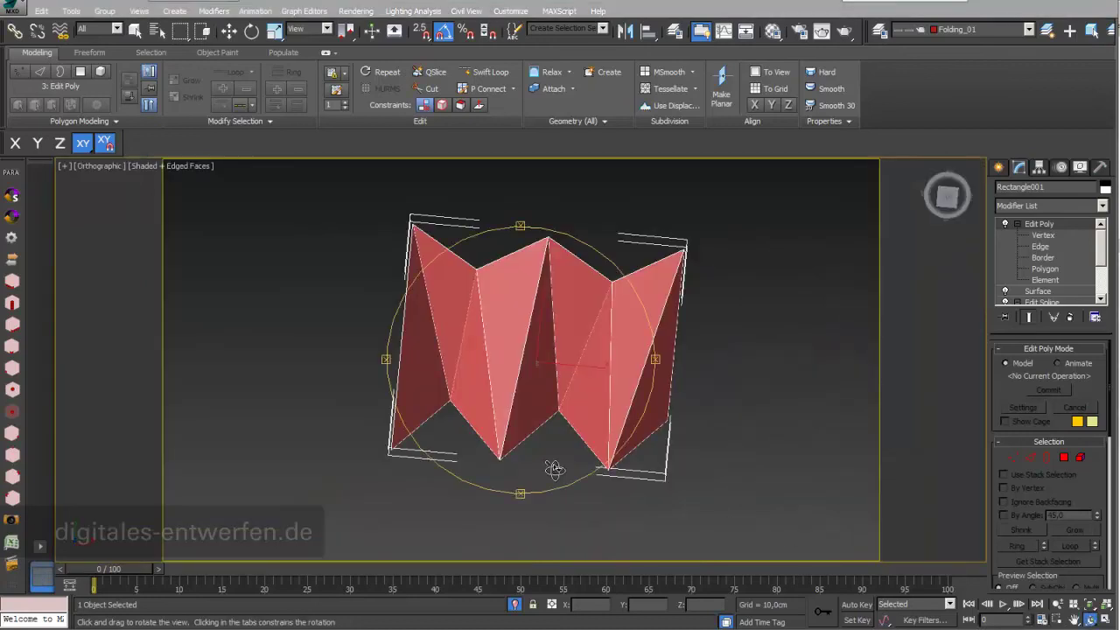
pyautogui.moveTo(513, 381); pyautogui.dragTo(538, 460)
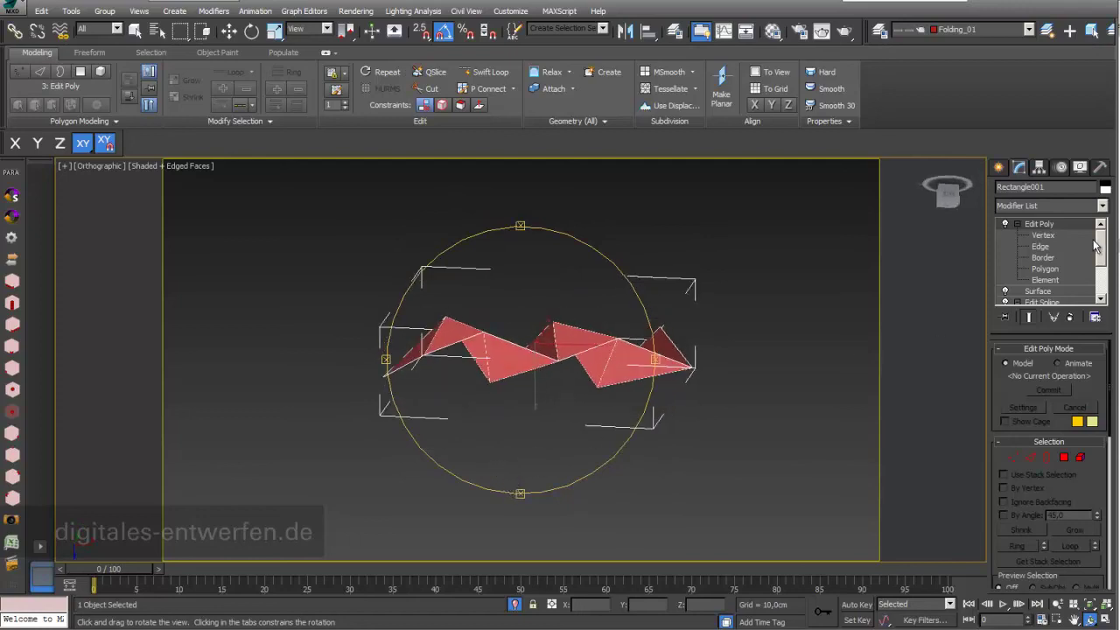
pyautogui.click(1102, 206)
pyautogui.scroll(-10, 1050, 420)
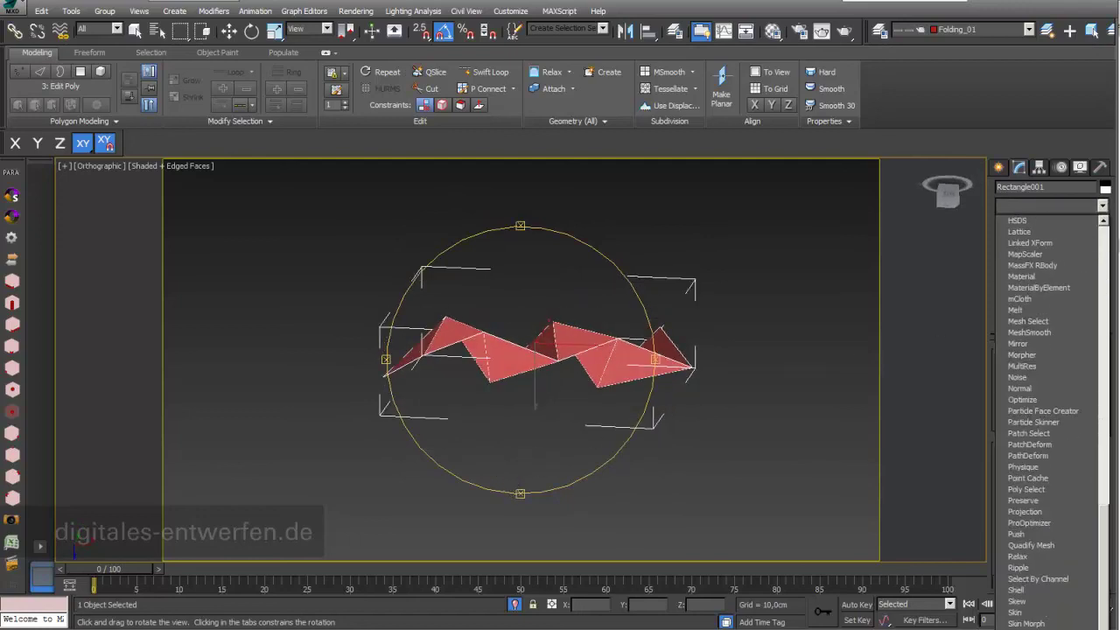
pyautogui.click(1022, 590)
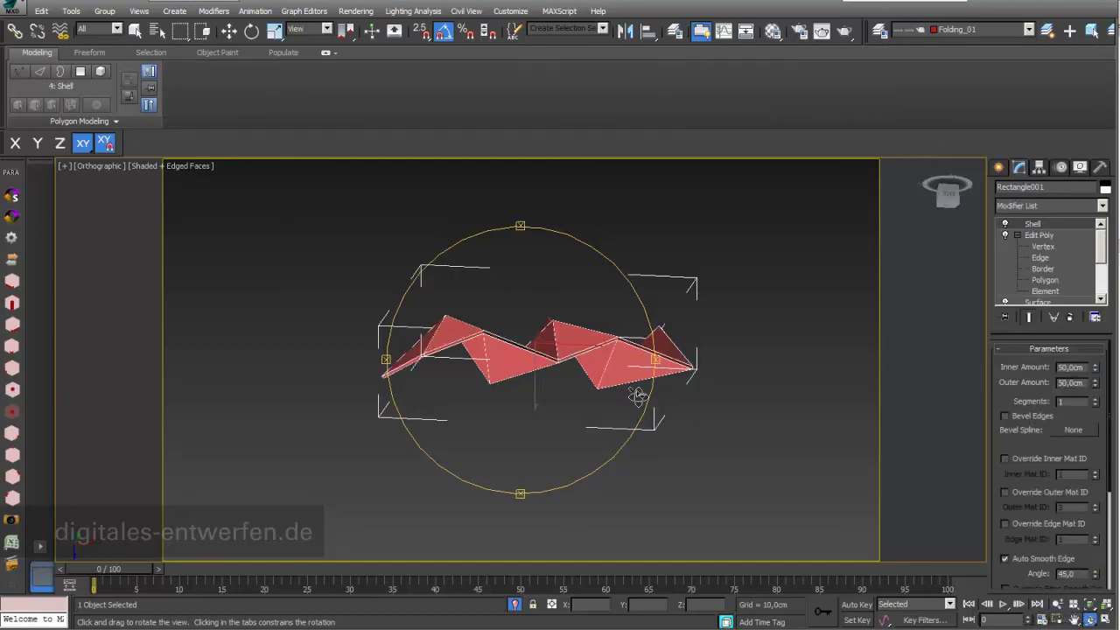
# Enable Straighten Corners in the Shell modifier and check the plate thickness at the fold corners up close.
pyautogui.scroll(3, 611, 327)
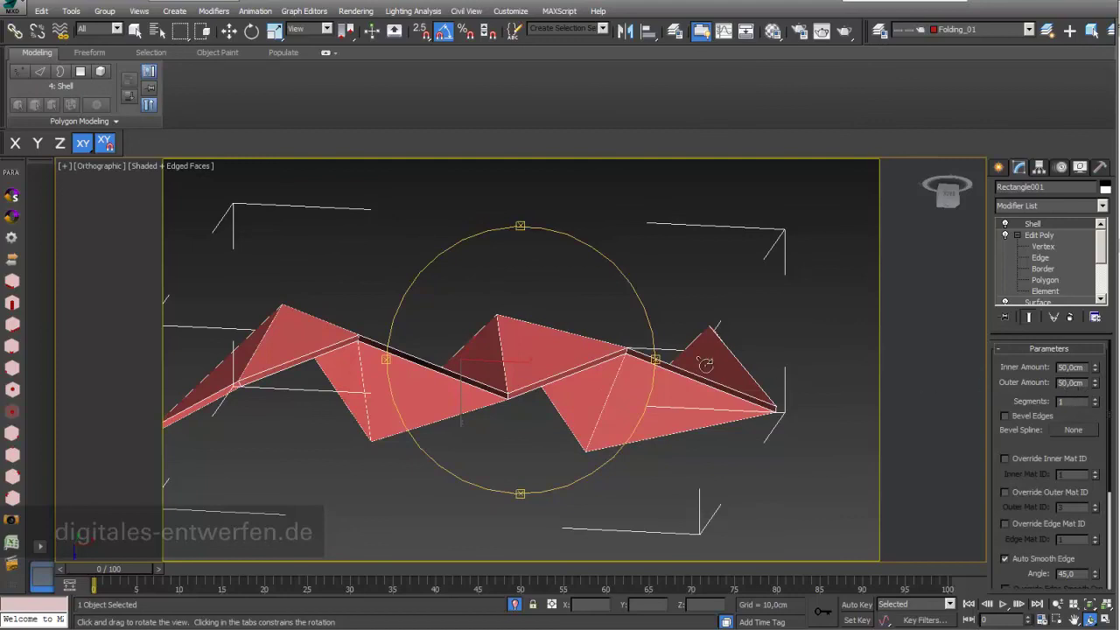
pyautogui.moveTo(612, 407); pyautogui.dragTo(612, 367)
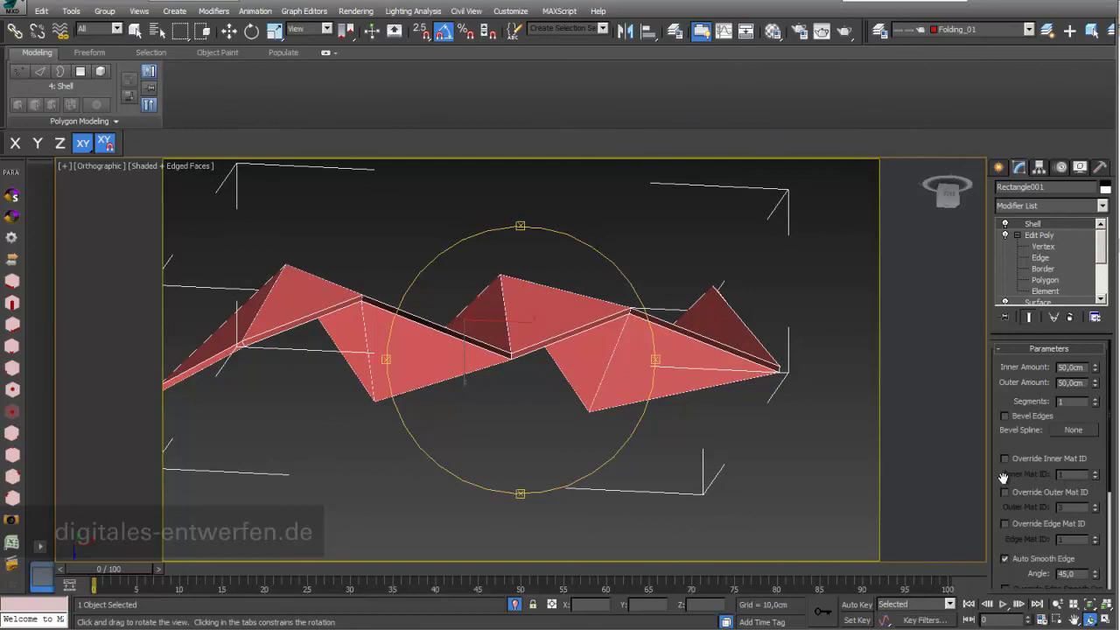
pyautogui.moveTo(1003, 477); pyautogui.dragTo(995, 300)
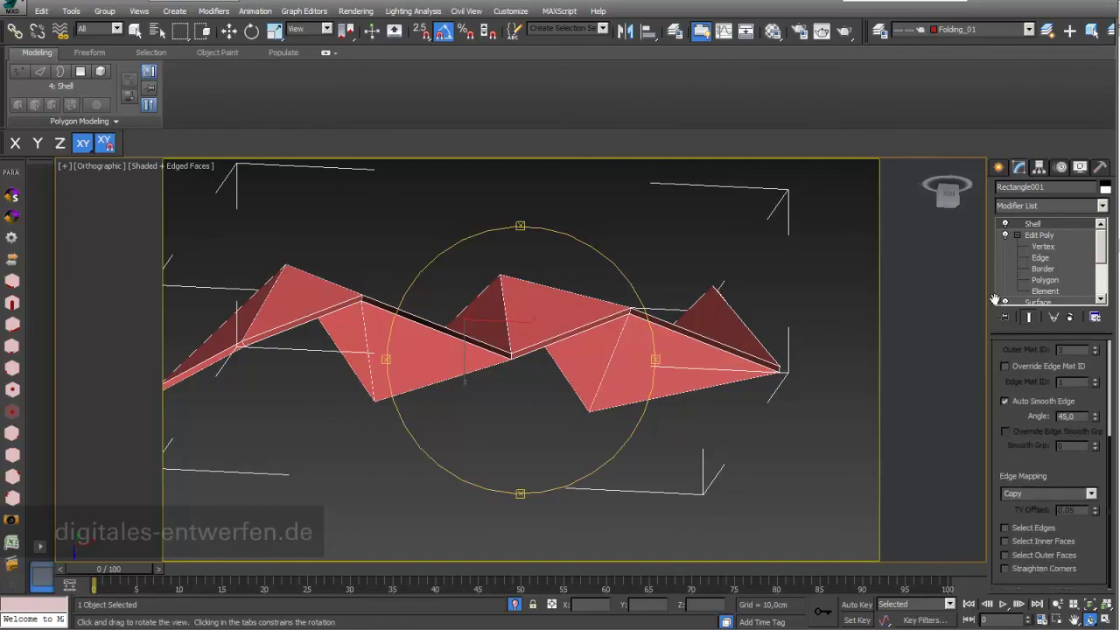
pyautogui.click(1004, 570)
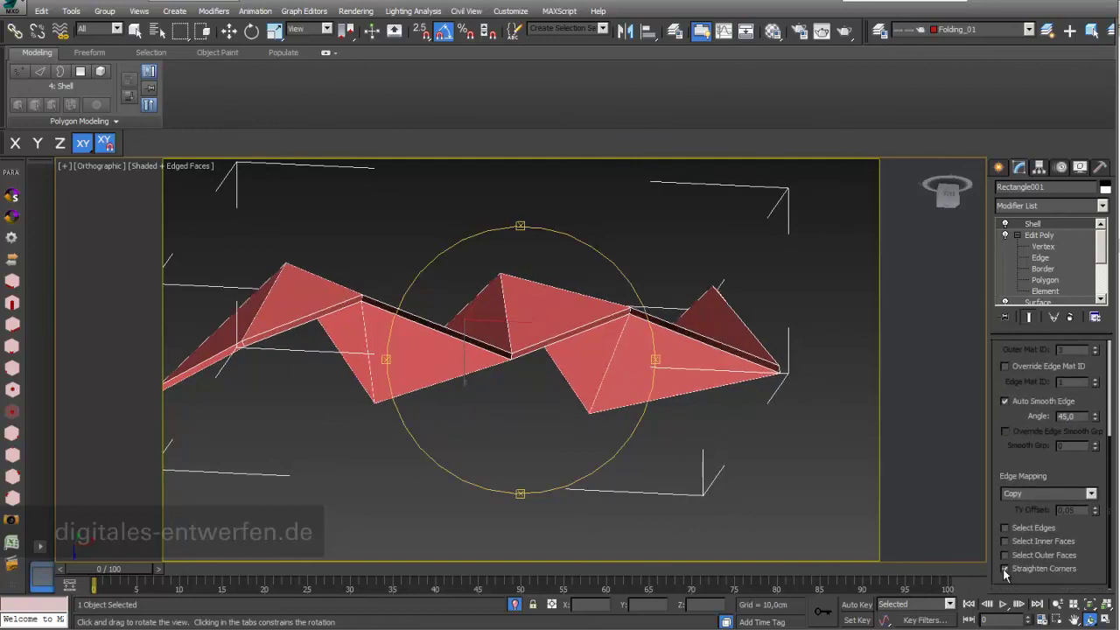
pyautogui.scroll(4, 525, 345)
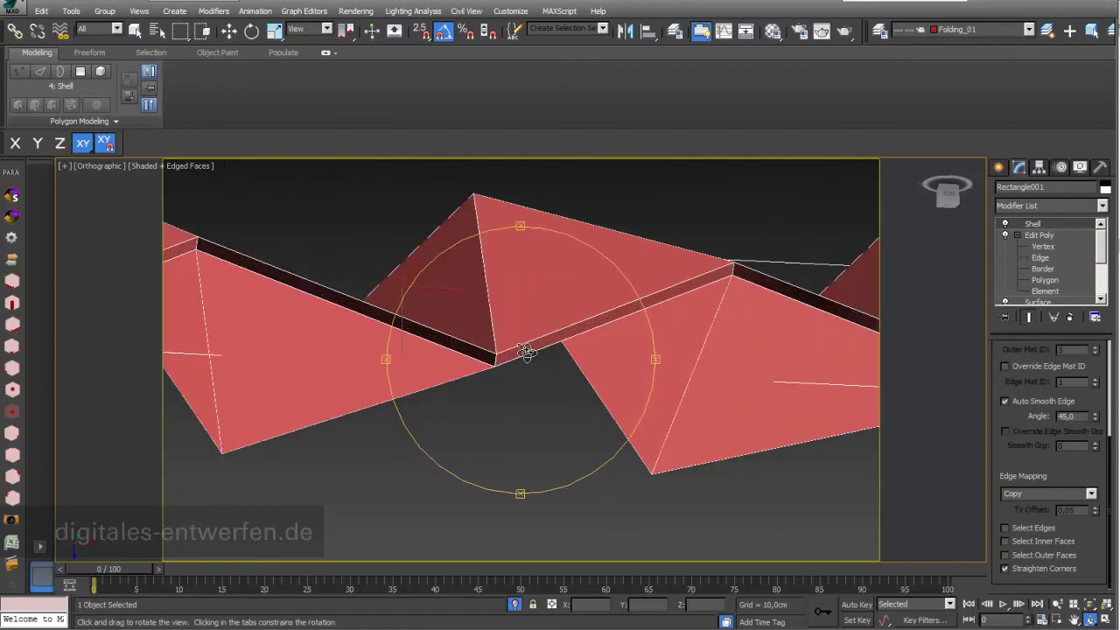
pyautogui.scroll(2, 525, 347)
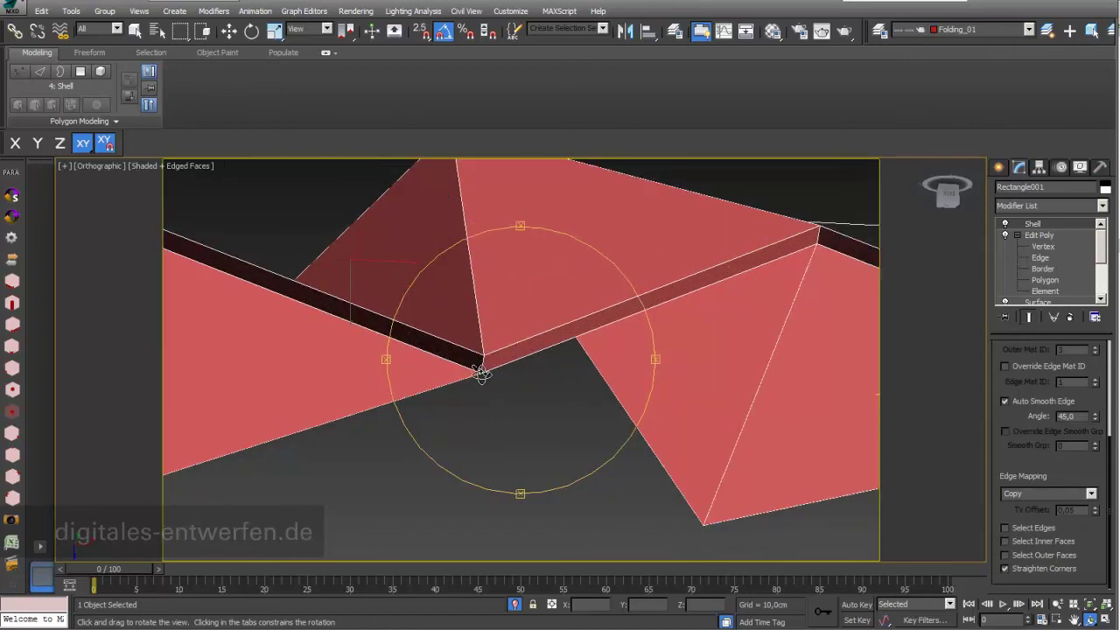